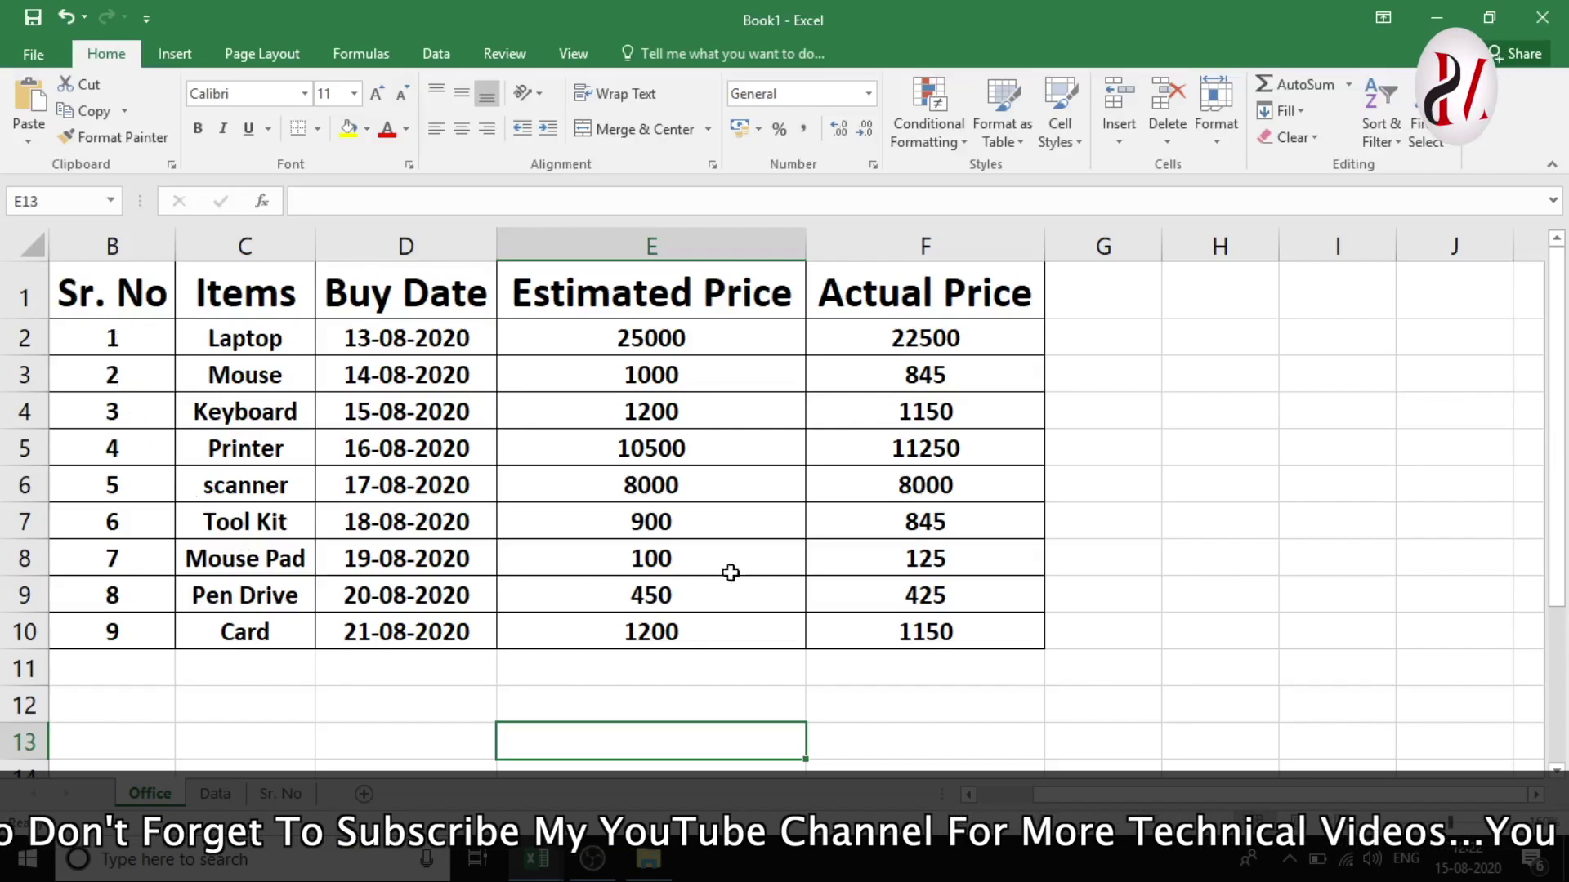
# Step: Hide the Buy Date column D on the Office sheet
pyautogui.hscroll(-1, 154, 296)
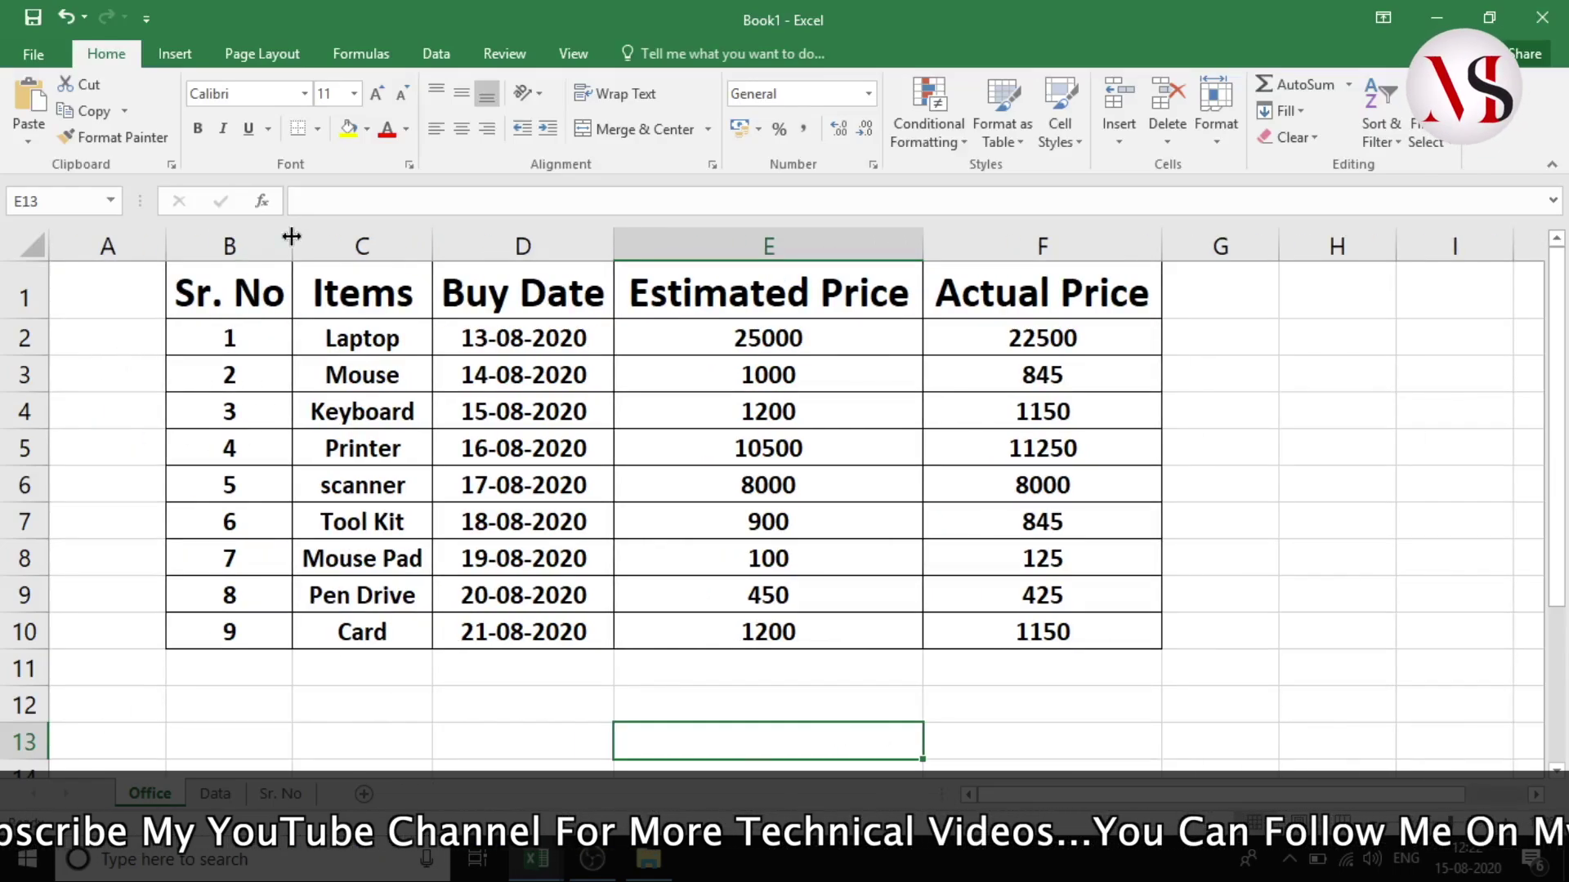
pyautogui.click(536, 244)
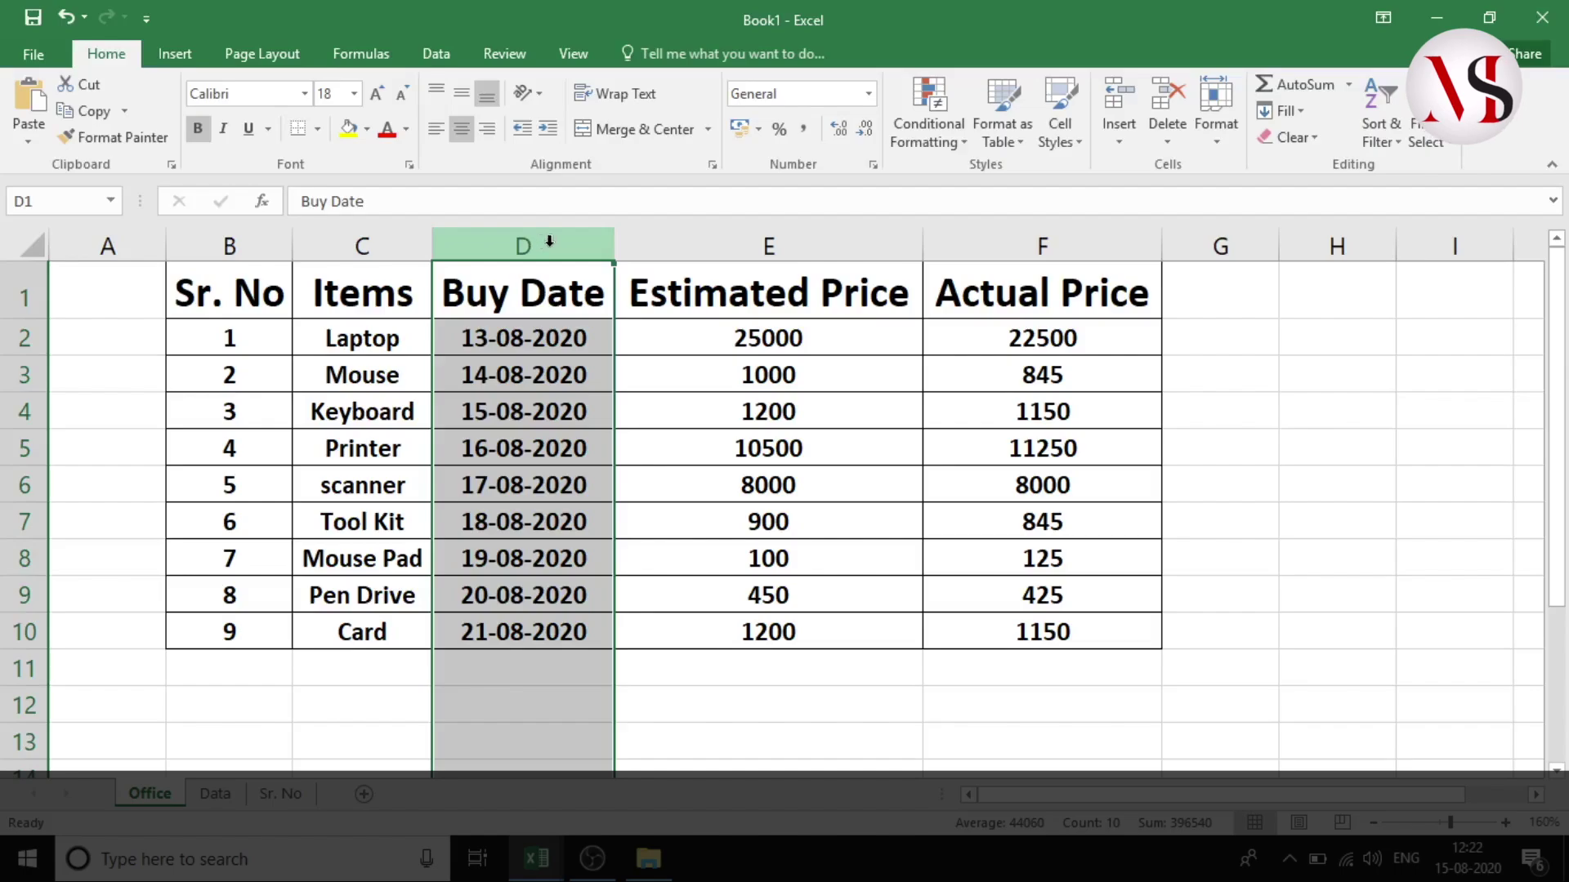
pyautogui.click(1226, 154)
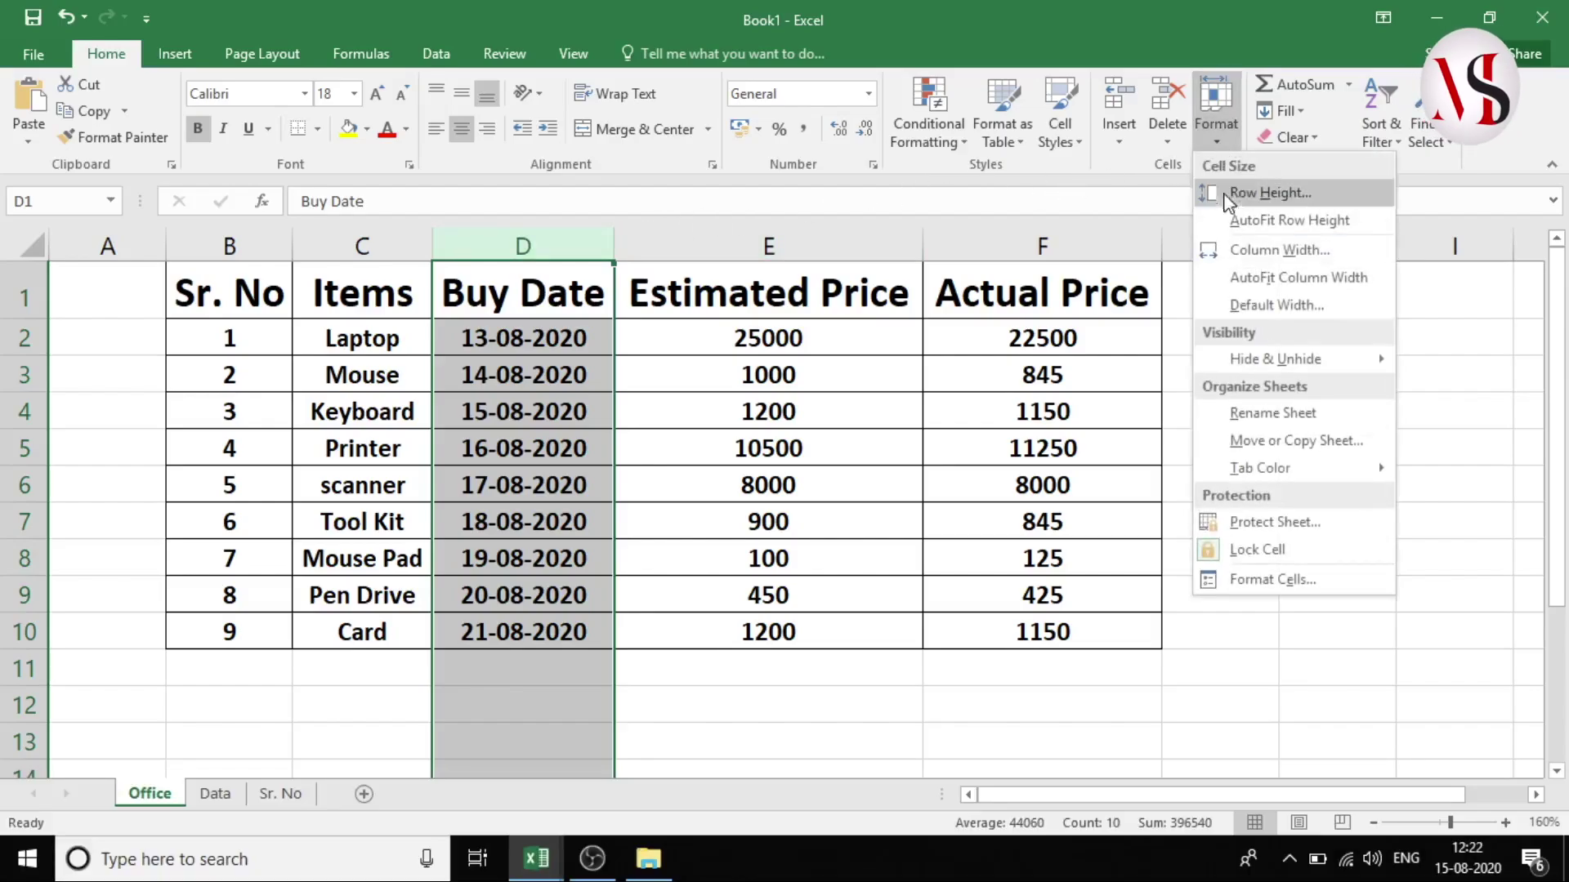
pyautogui.moveTo(1251, 362)
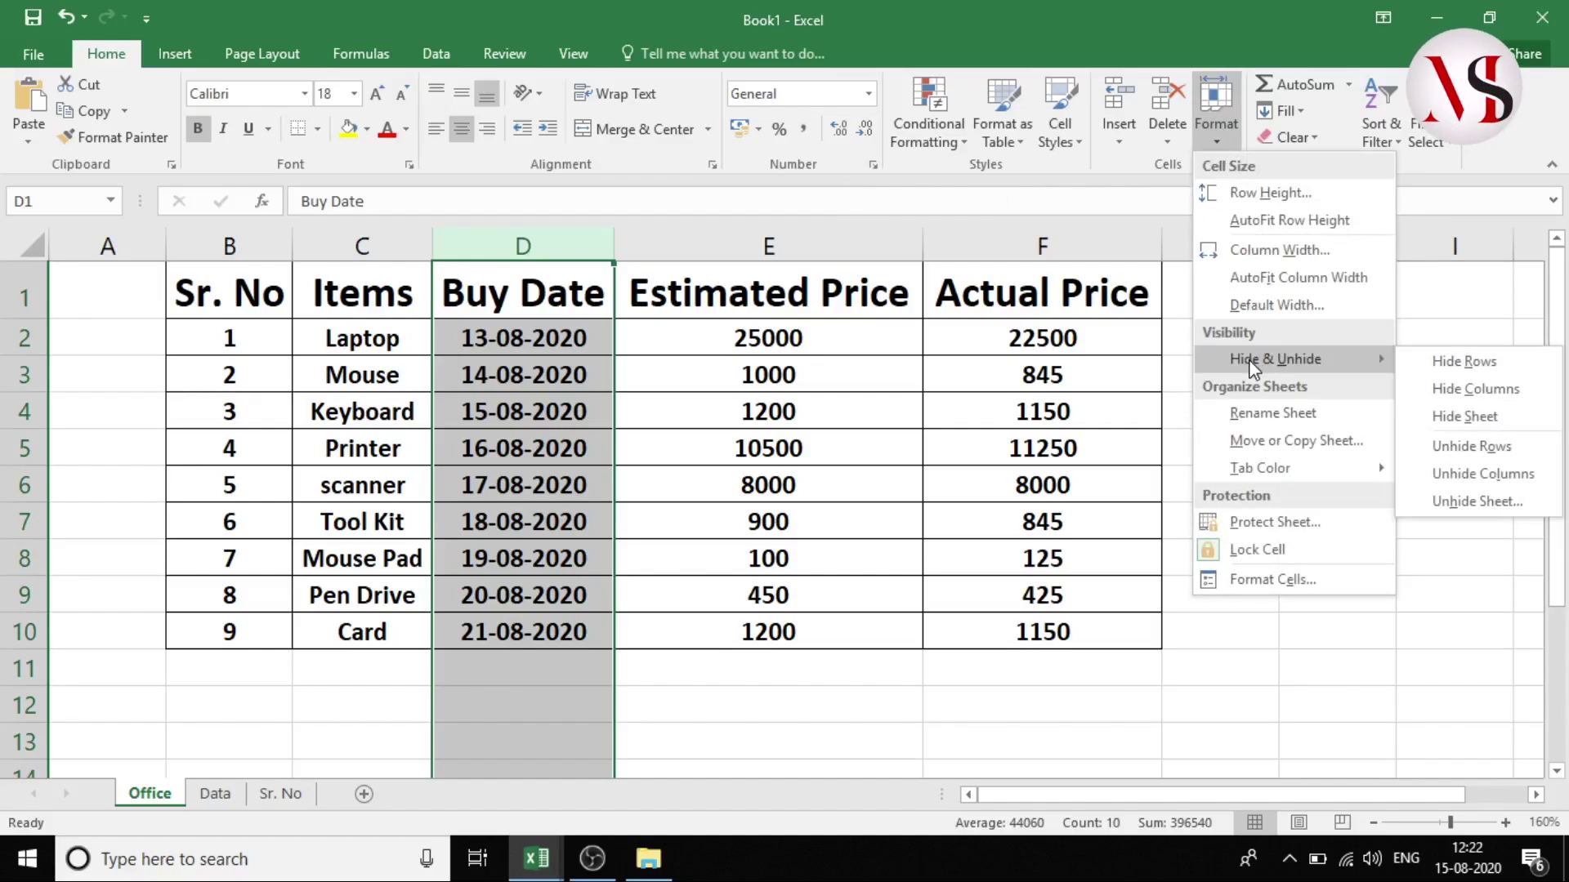
pyautogui.click(1467, 398)
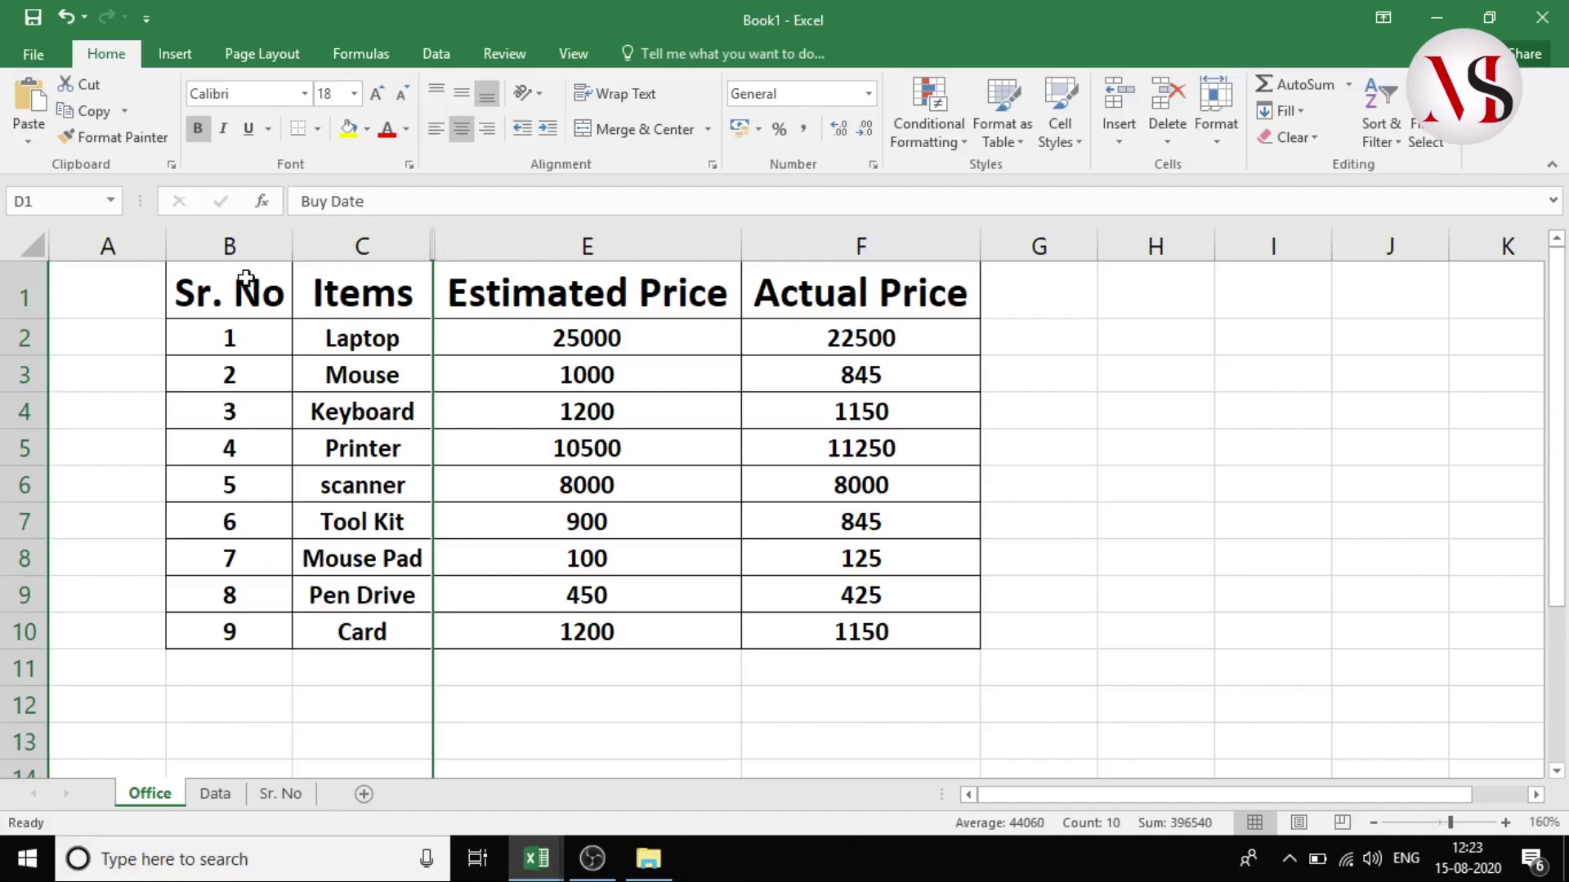
# Step: Hide the Sr. No column B on the Office sheet
pyautogui.click(231, 245)
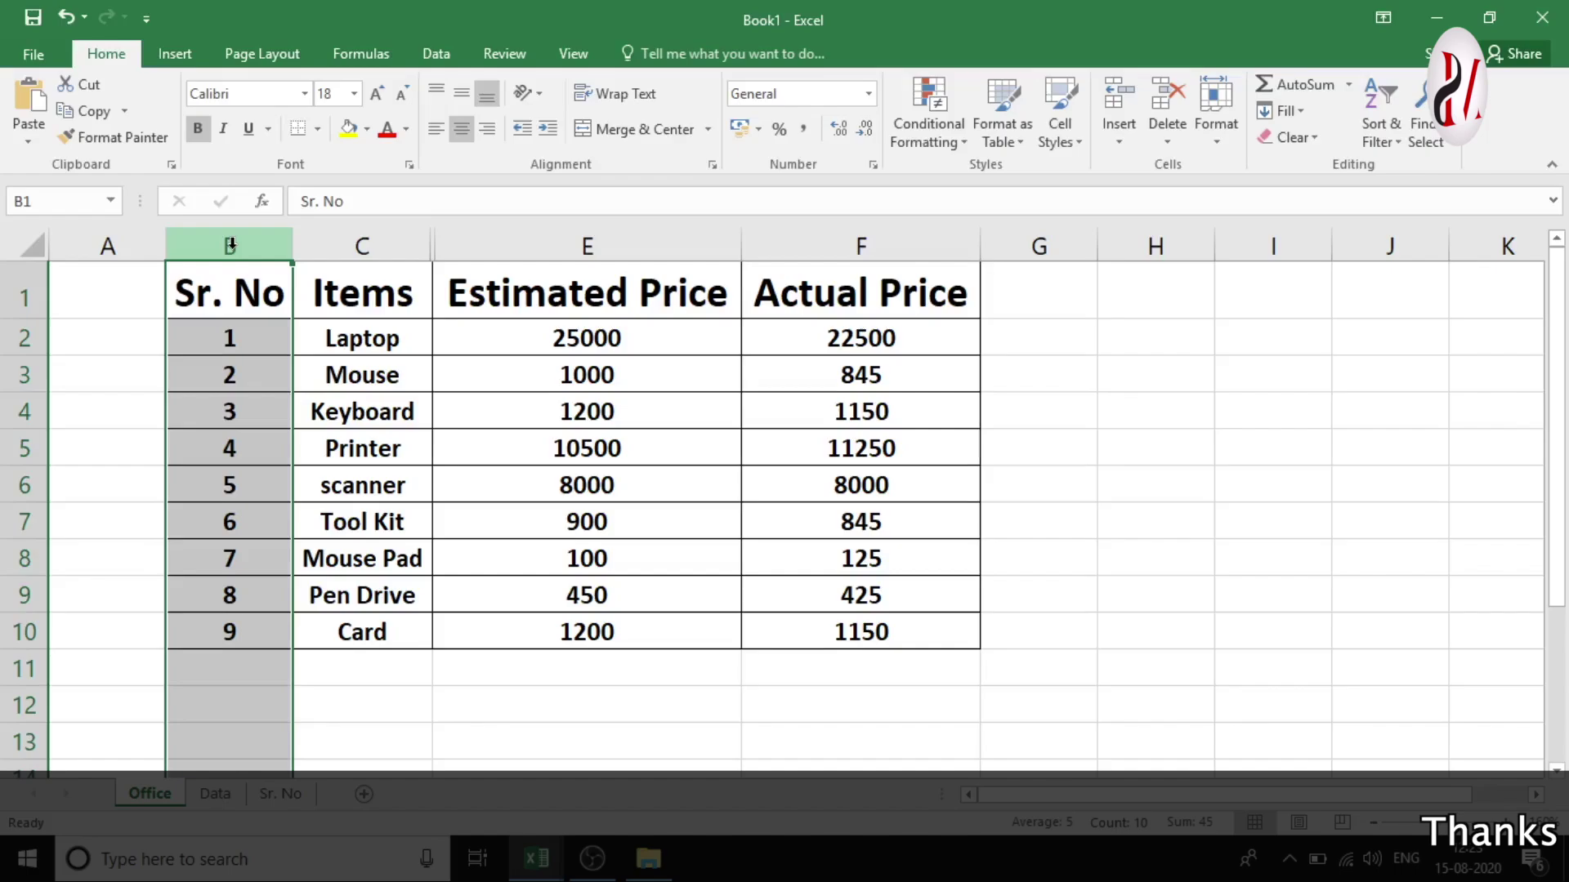
pyautogui.rightClick(232, 247)
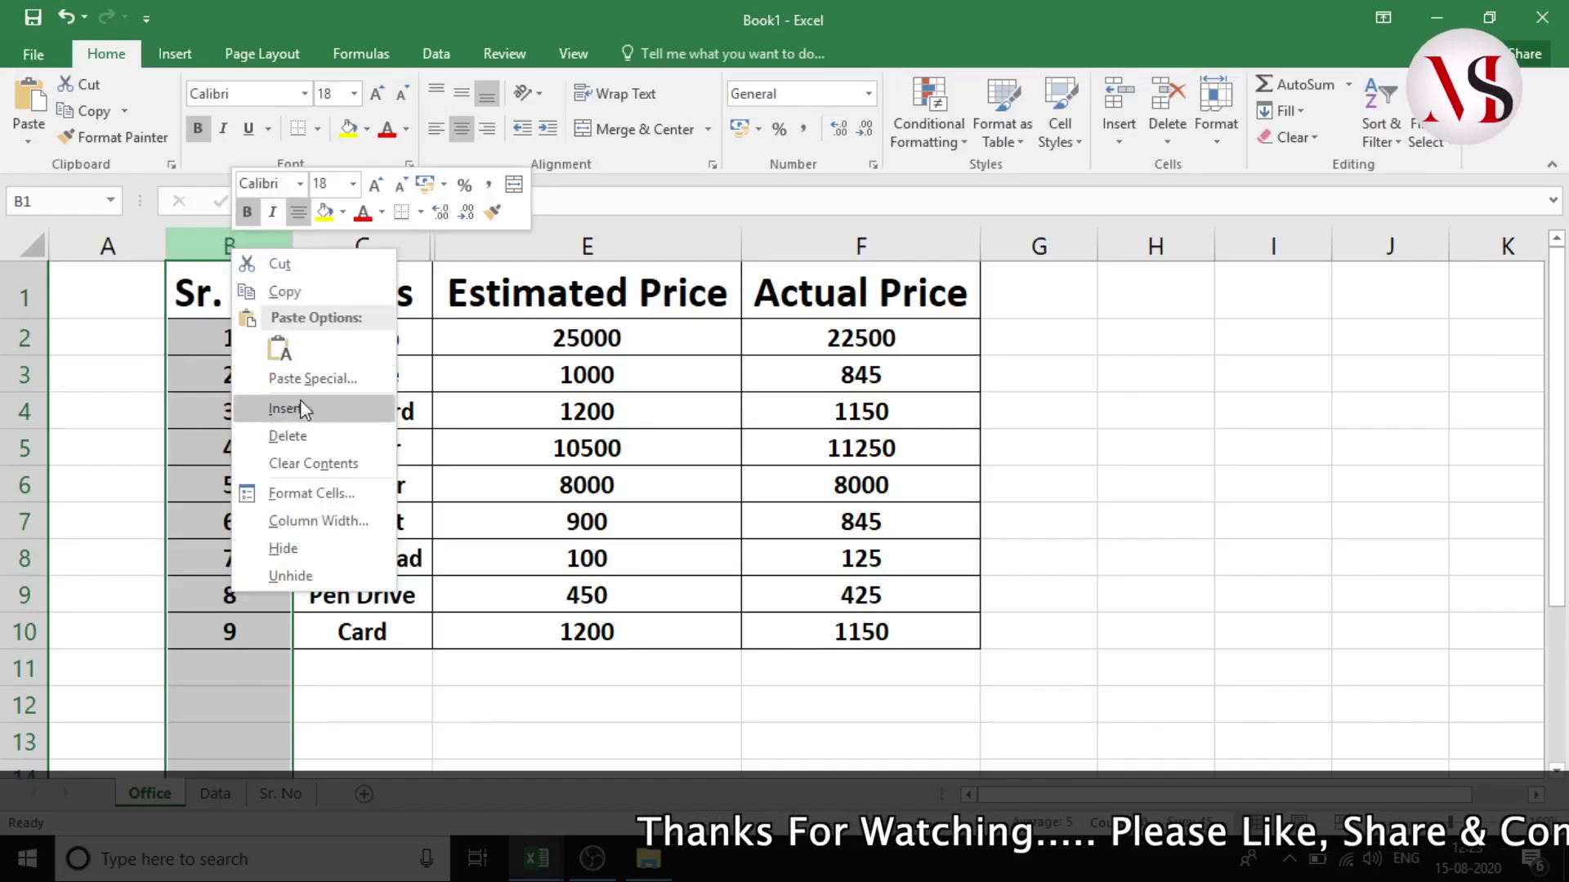
pyautogui.click(304, 557)
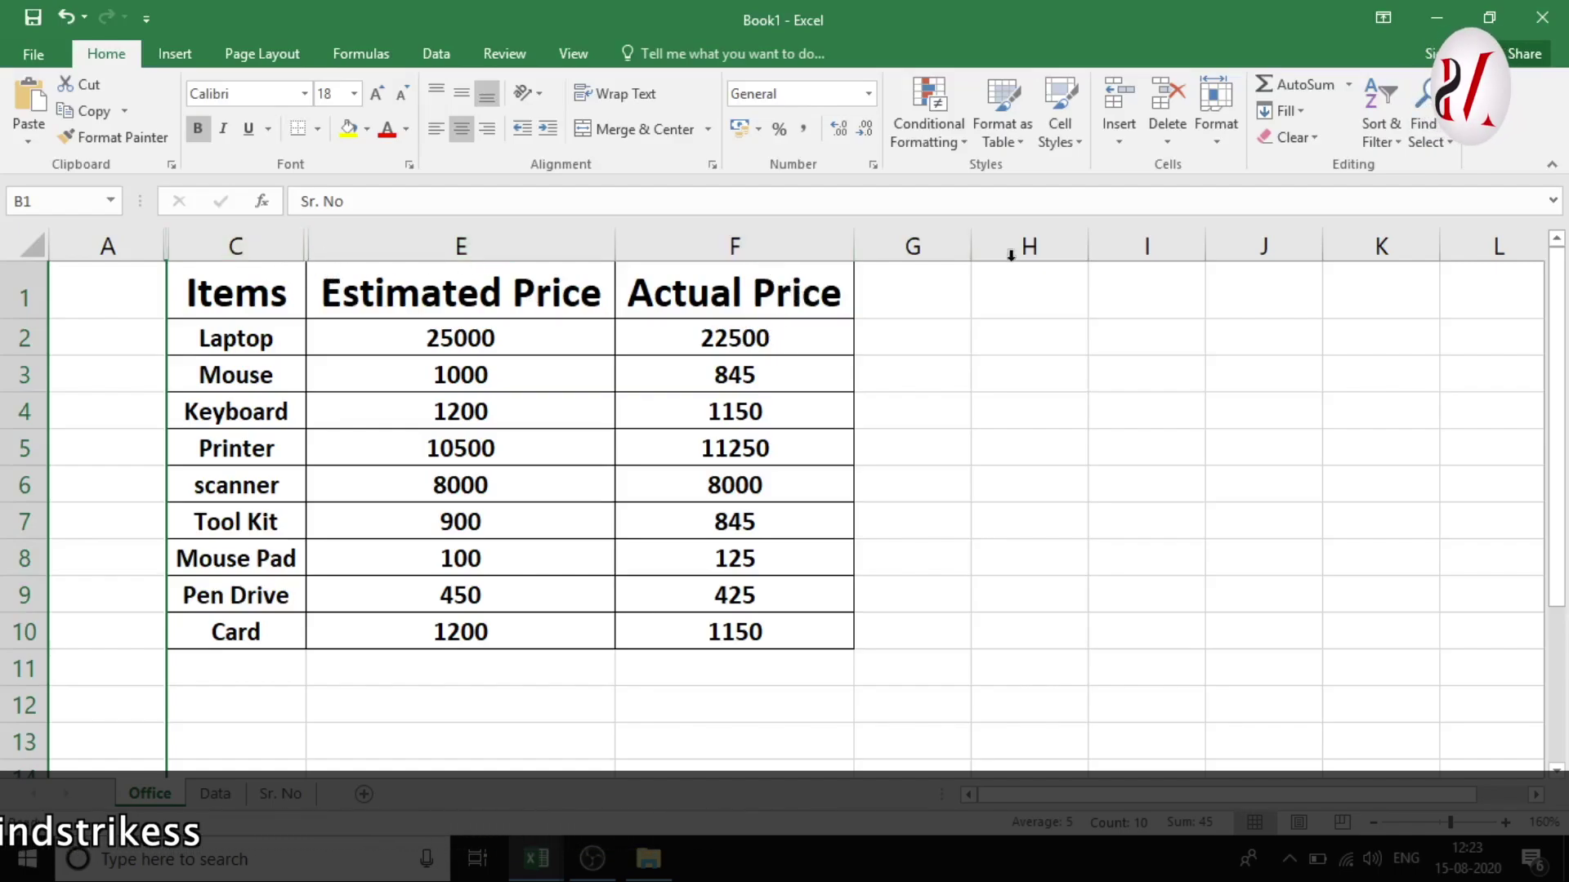
pyautogui.click(731, 250)
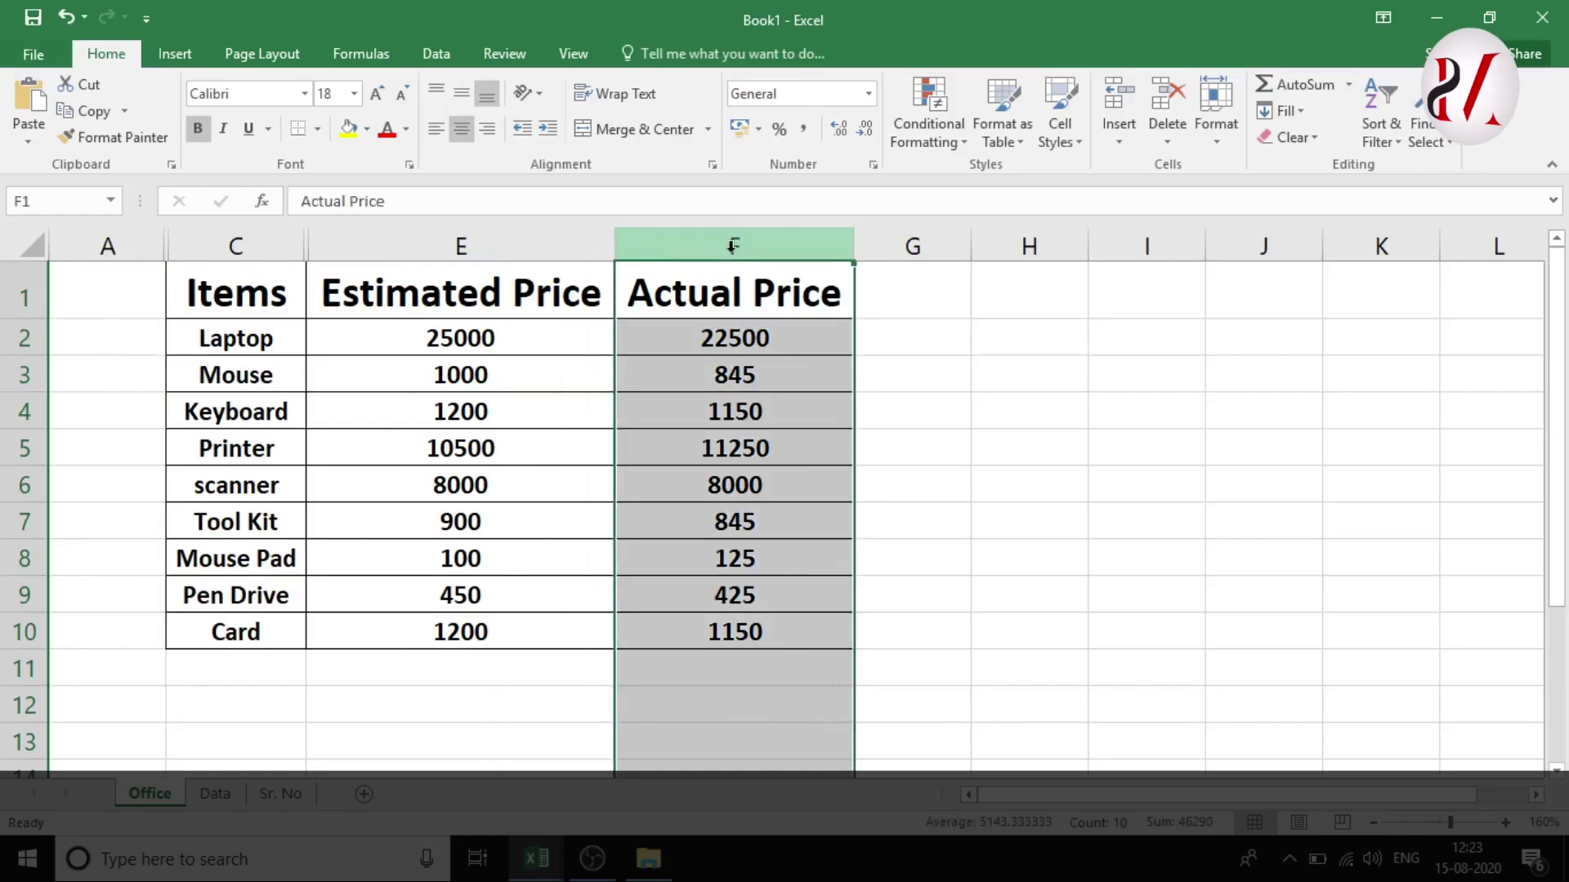
pyautogui.moveTo(792, 250); pyautogui.dragTo(1149, 246)
pyautogui.rightClick(821, 246)
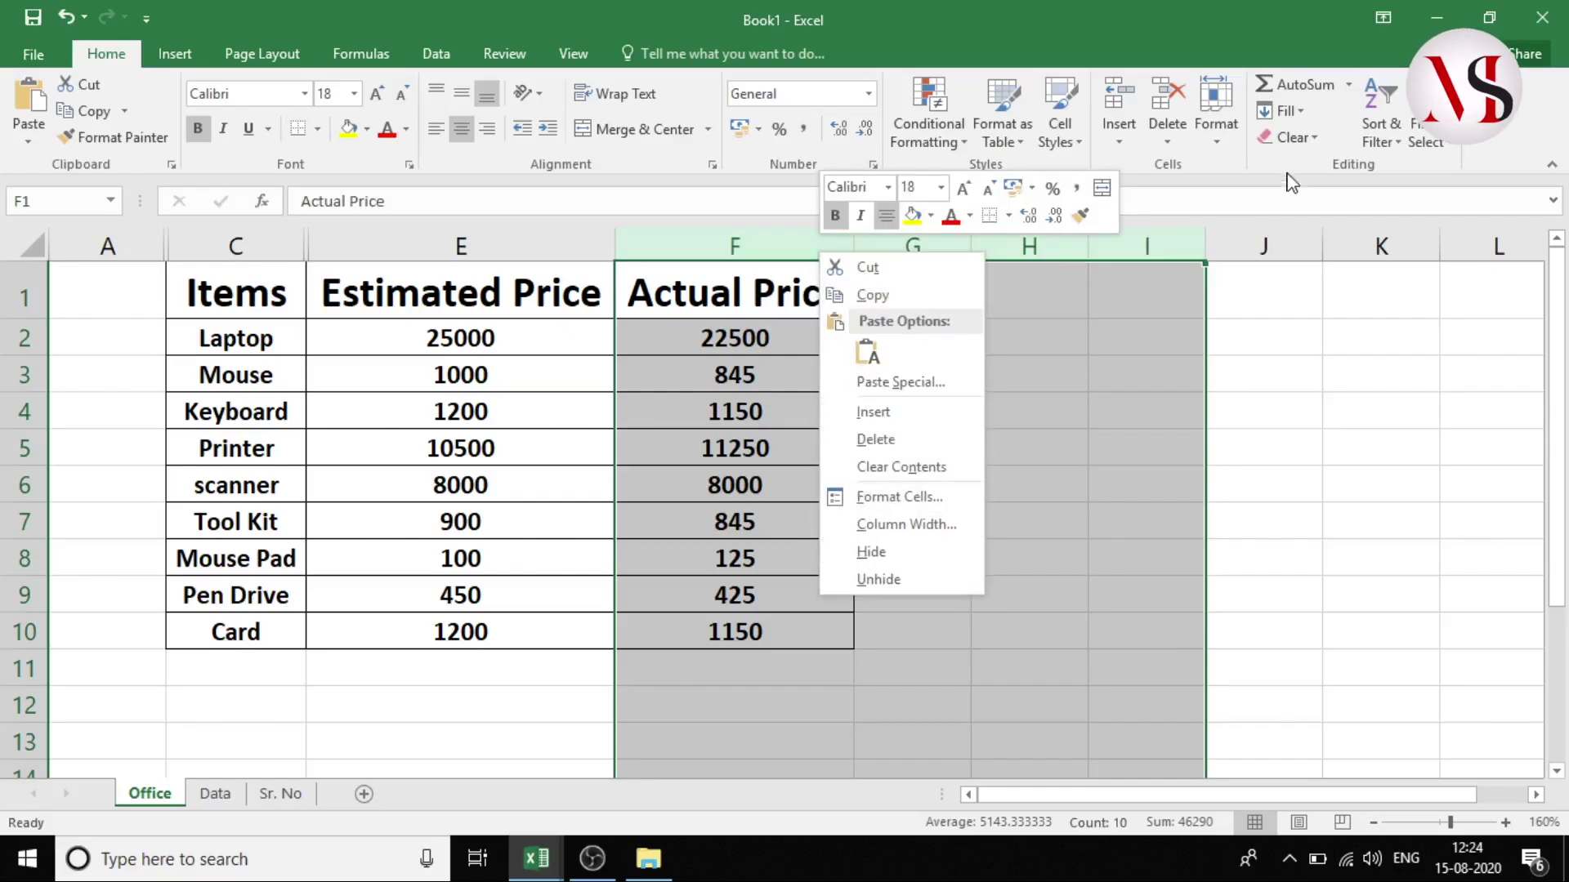
pyautogui.click(1216, 131)
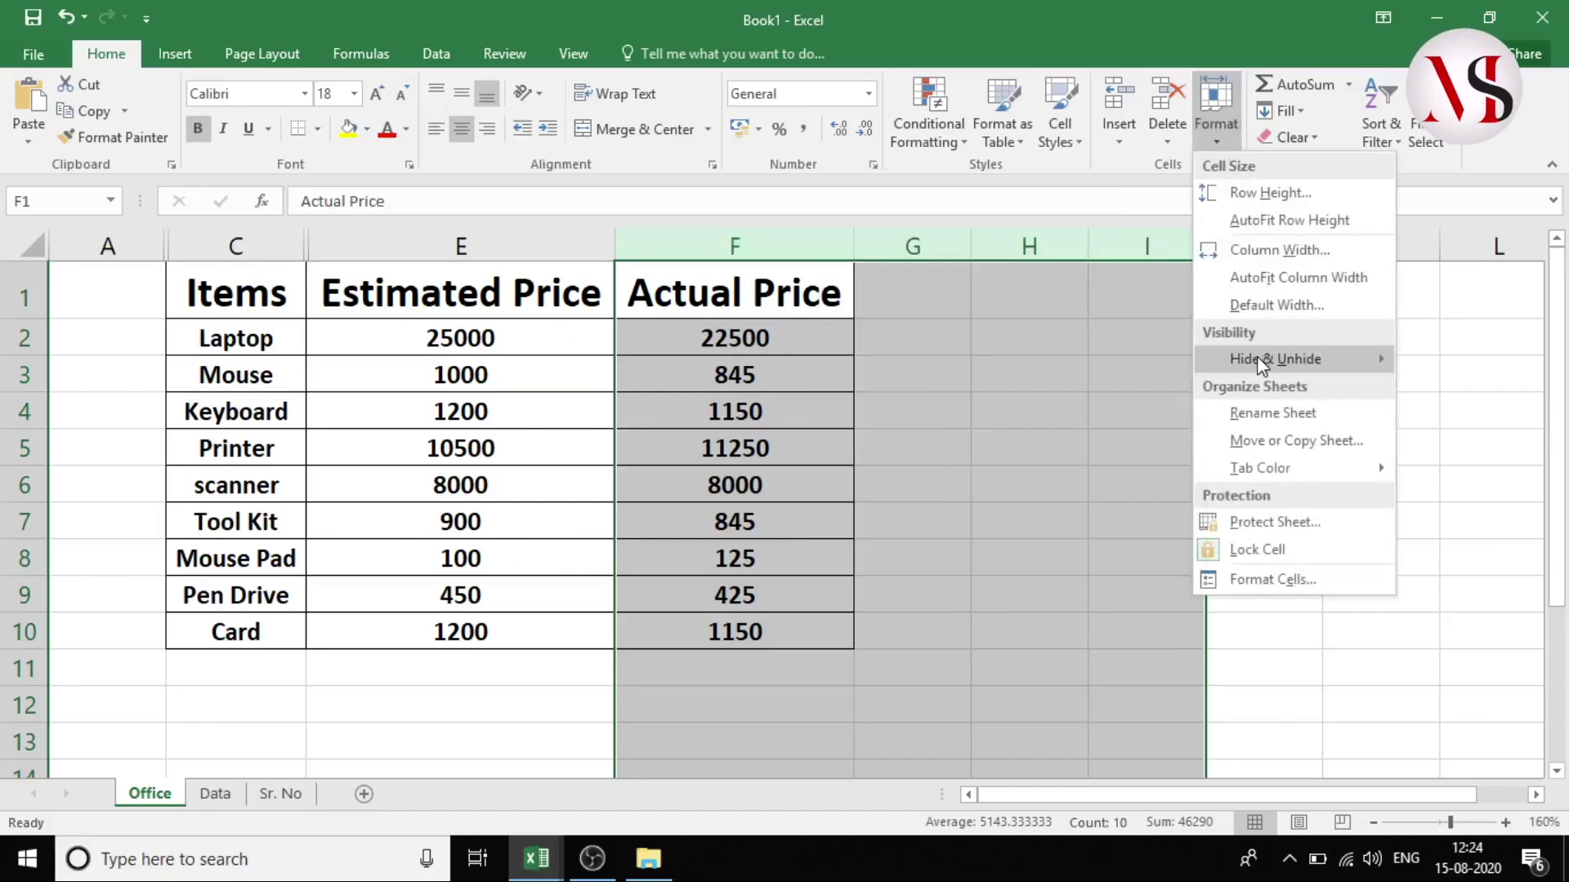
pyautogui.moveTo(1257, 356)
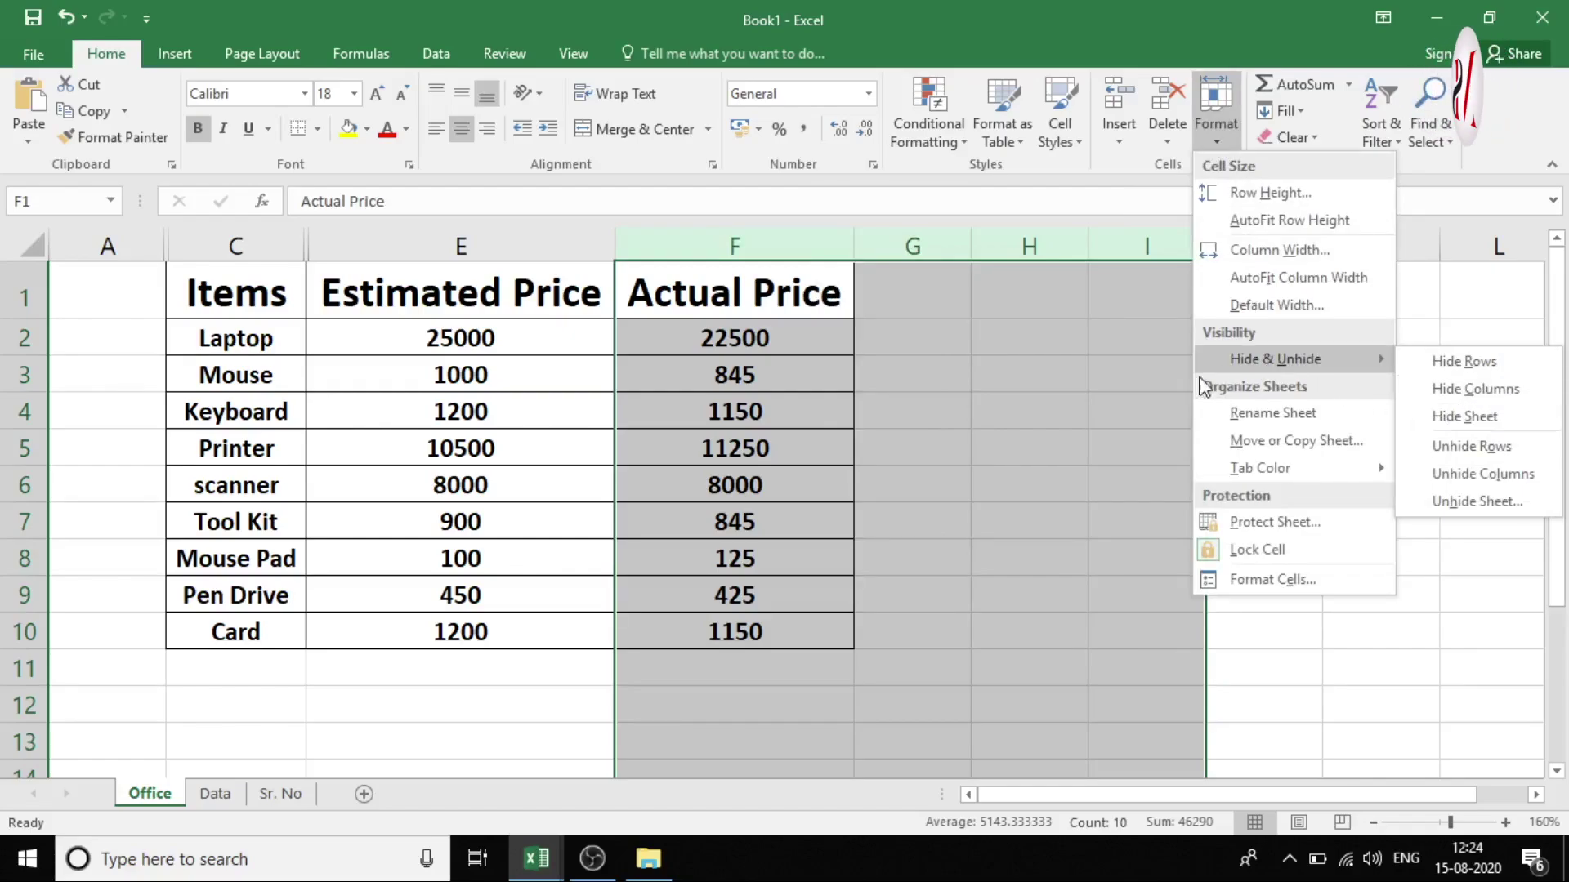
pyautogui.click(880, 291)
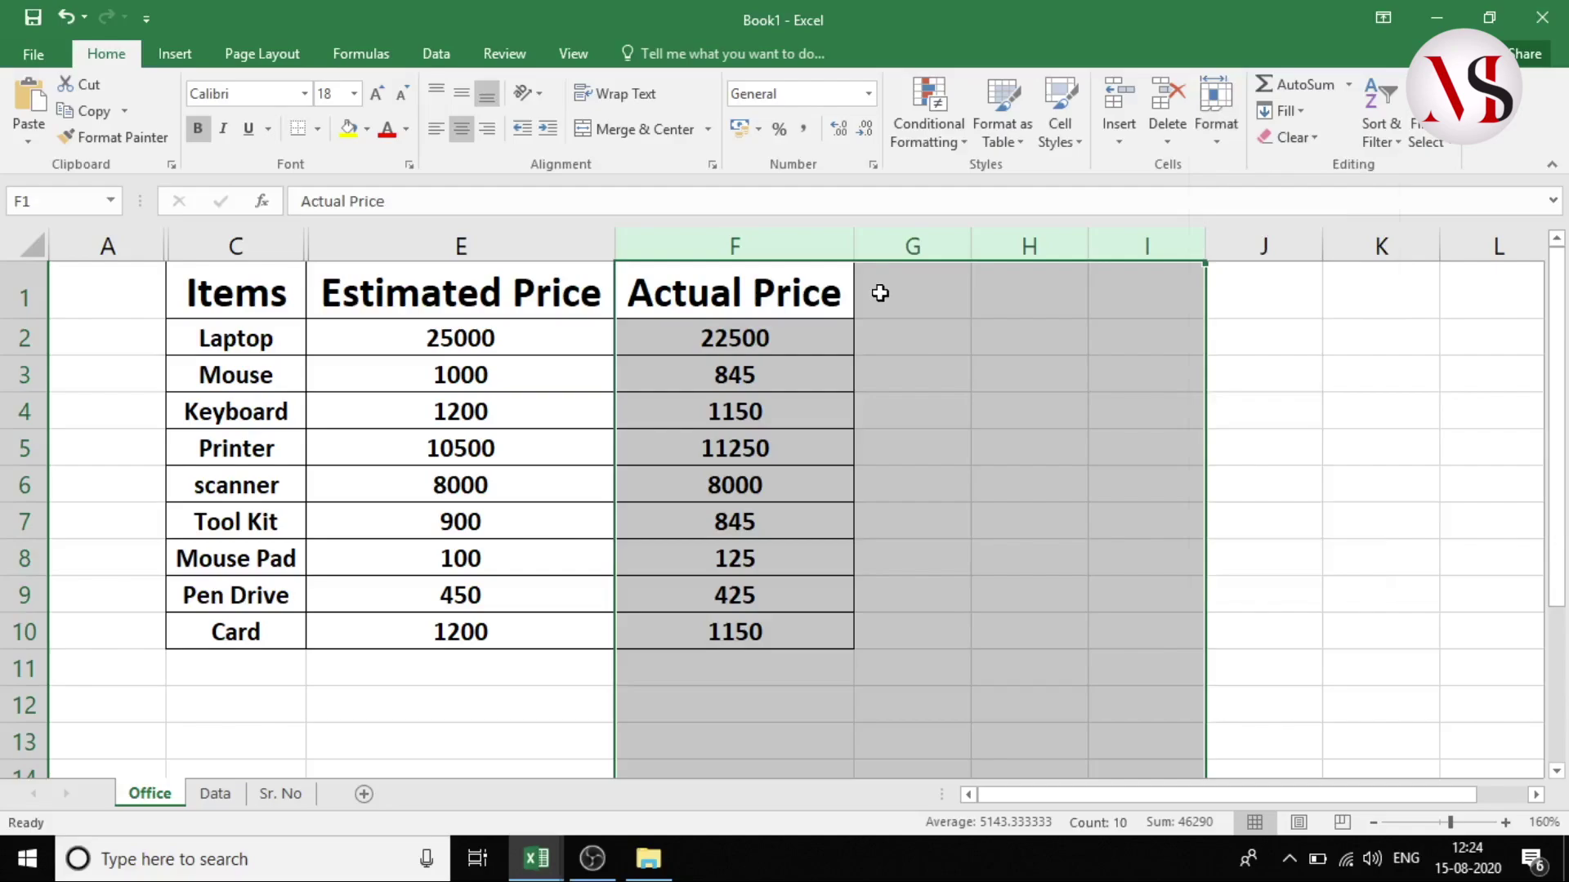
# Step: Hide the non-adjacent columns F, H and I together, leaving column G out of the selection
pyautogui.click(782, 245)
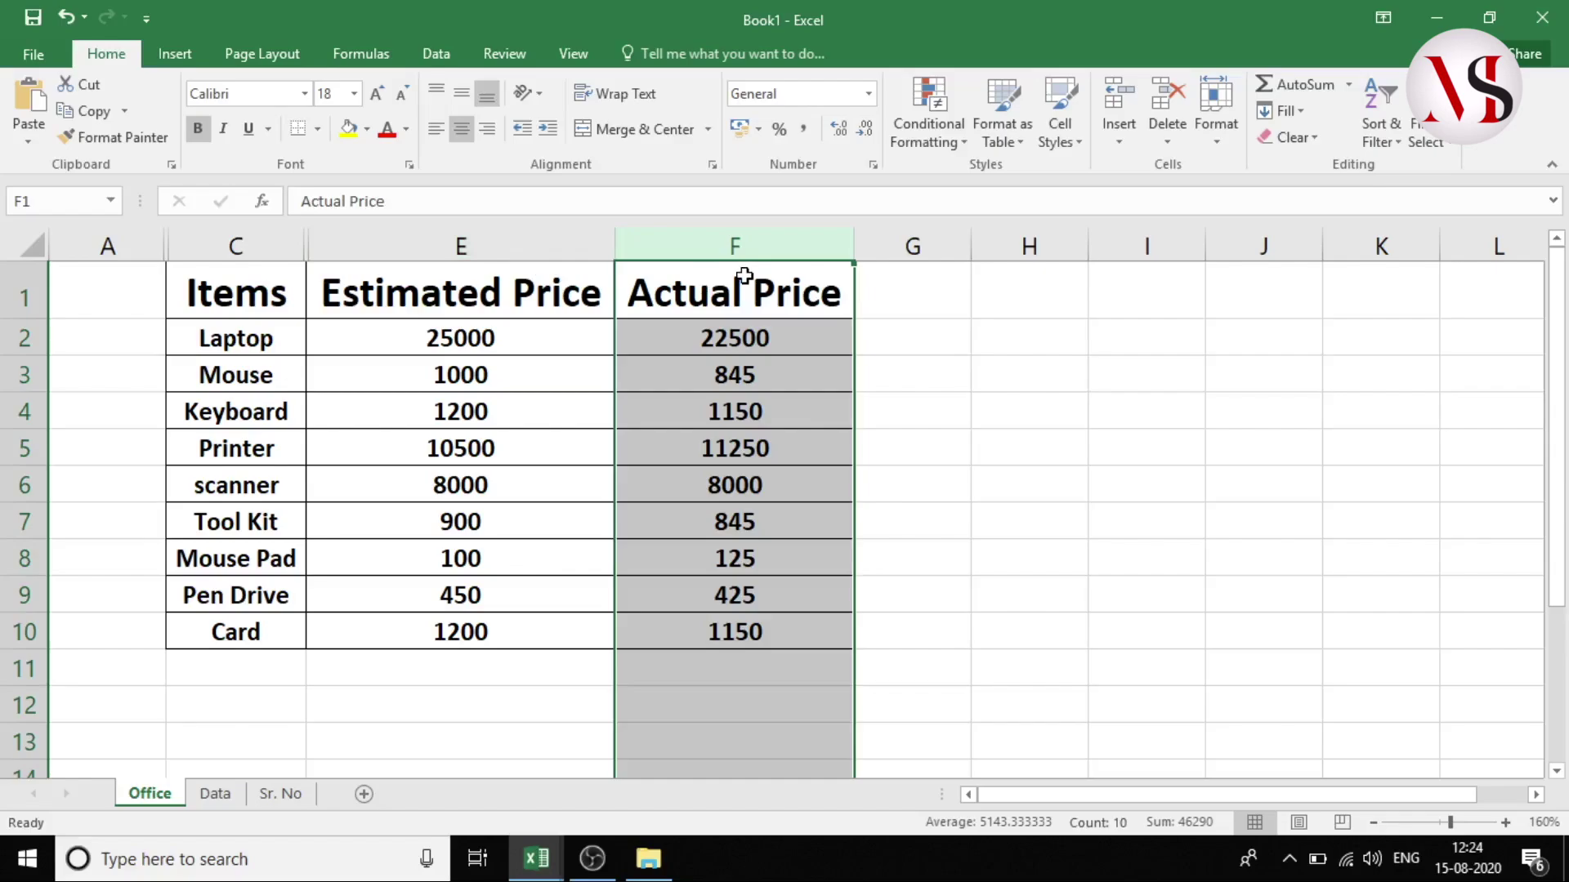
pyautogui.press('ctrl')
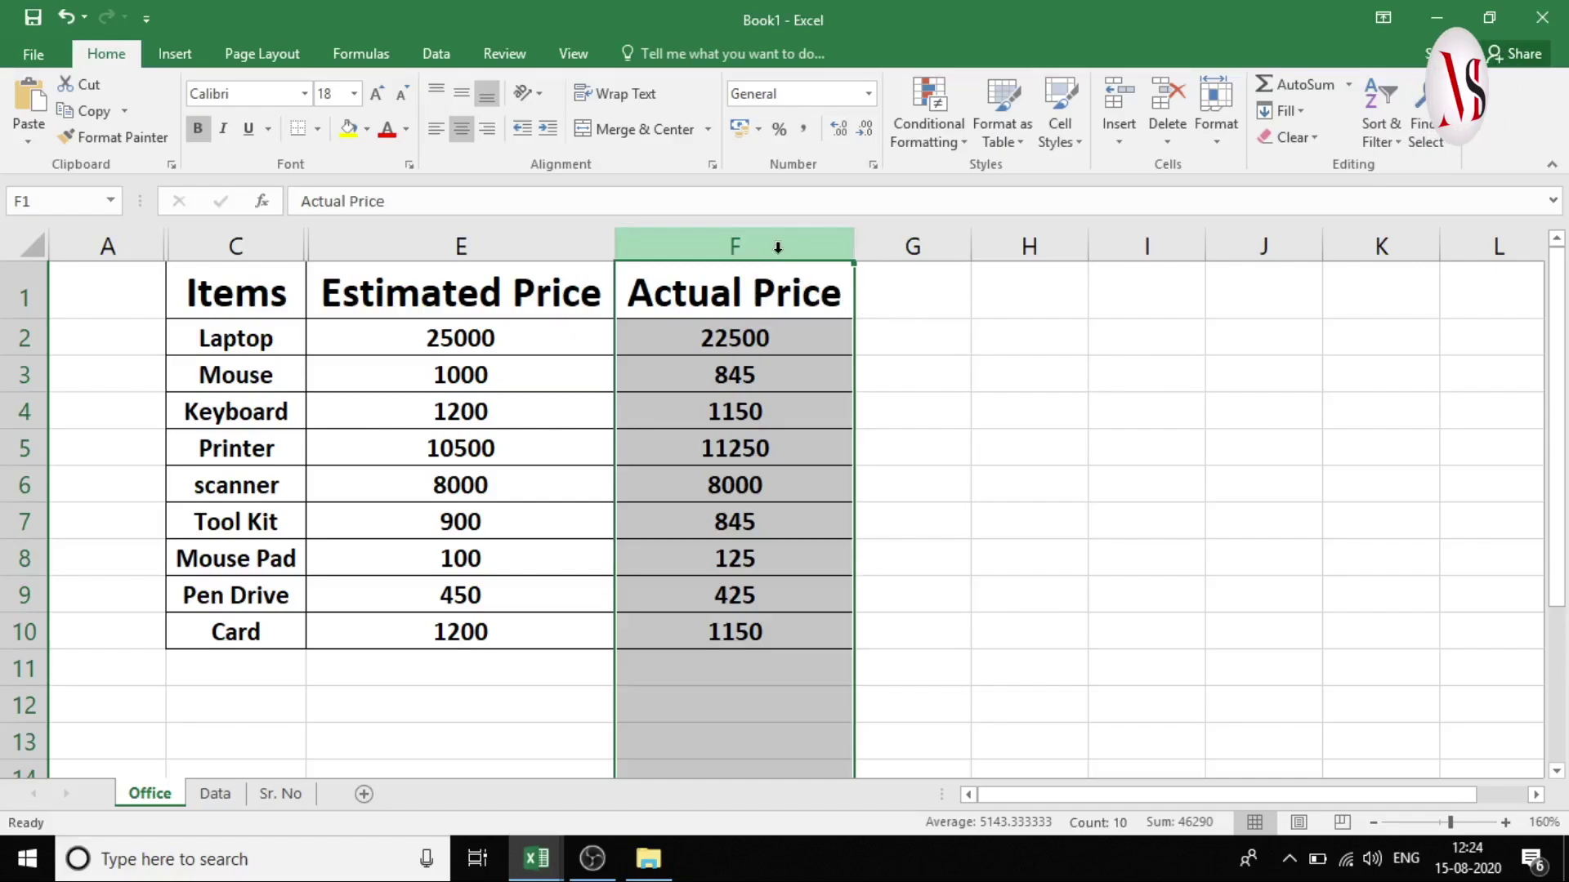
pyautogui.keyDown('ctrl'); pyautogui.click(1032, 246); pyautogui.keyUp('ctrl')
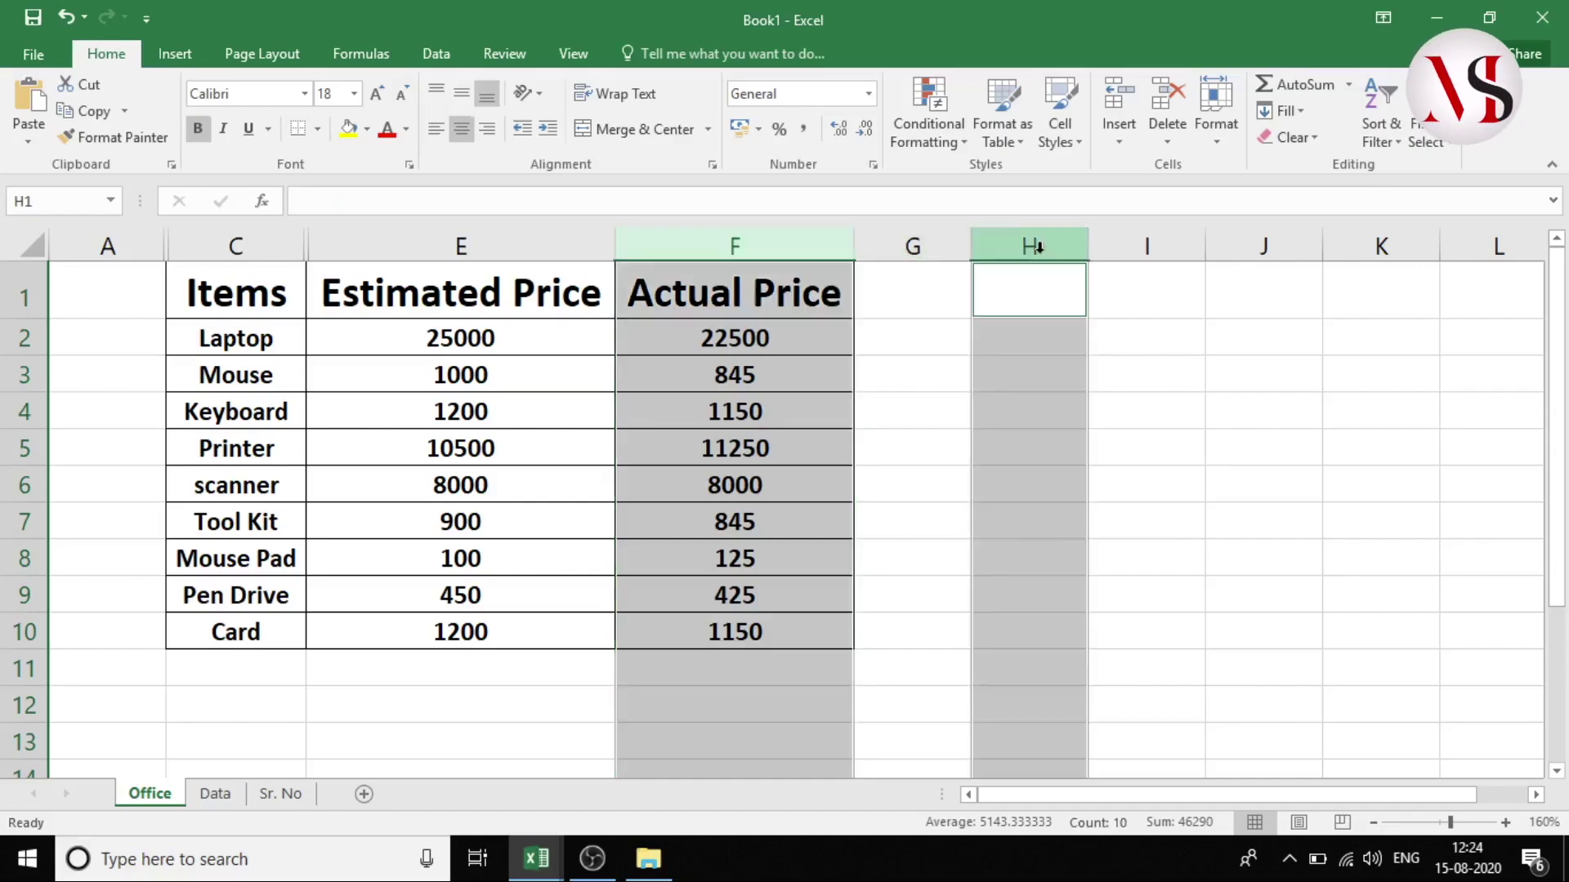
pyautogui.keyDown('ctrl'); pyautogui.click(1164, 247); pyautogui.keyUp('ctrl')
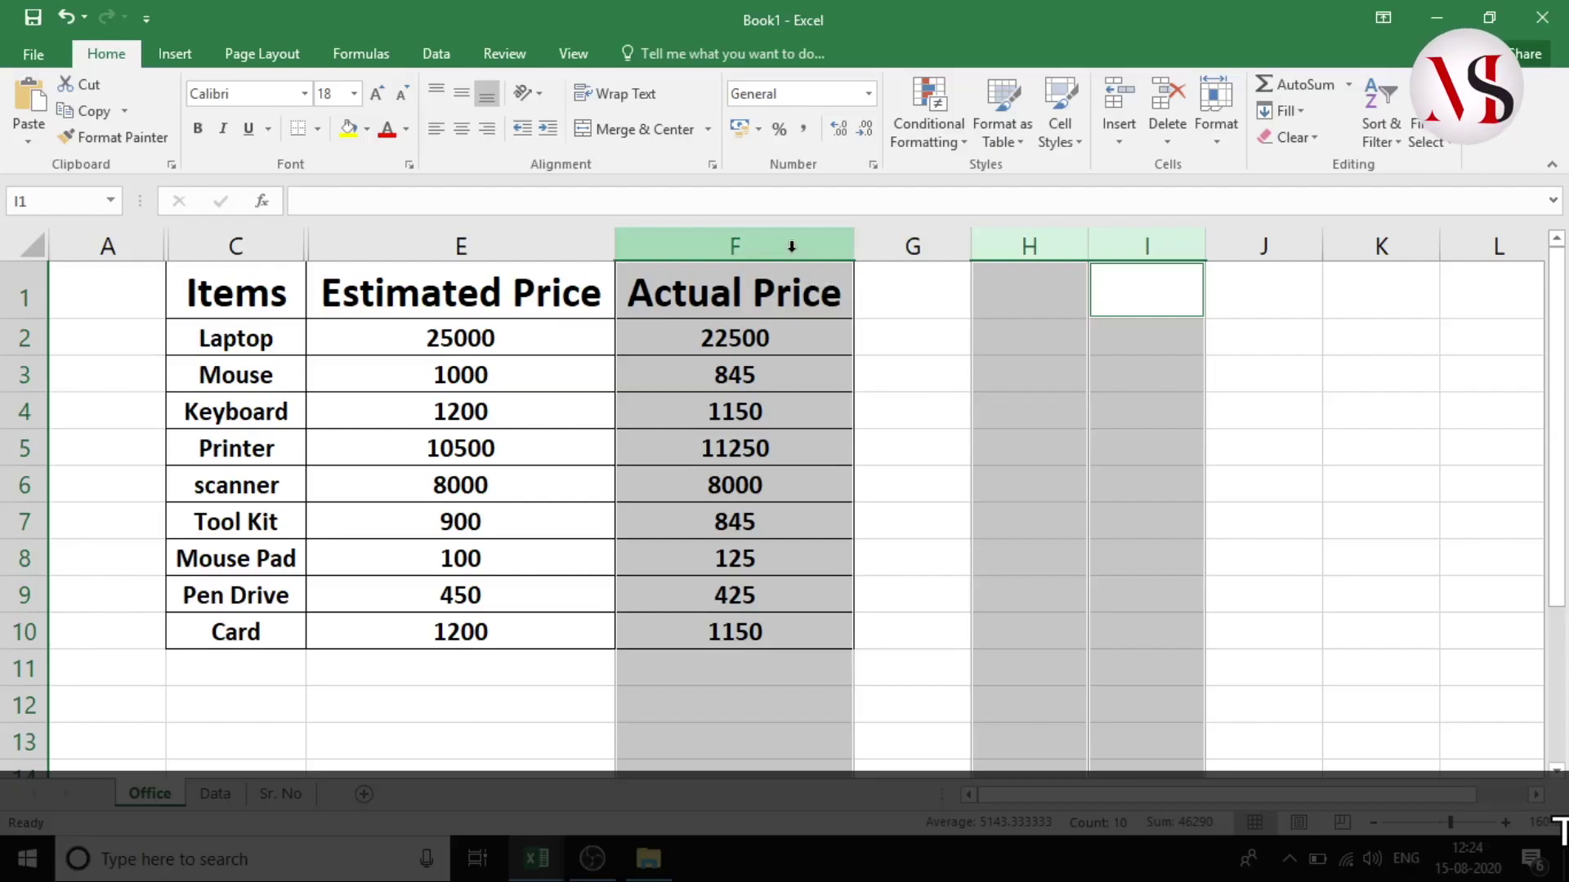
pyautogui.rightClick(791, 249)
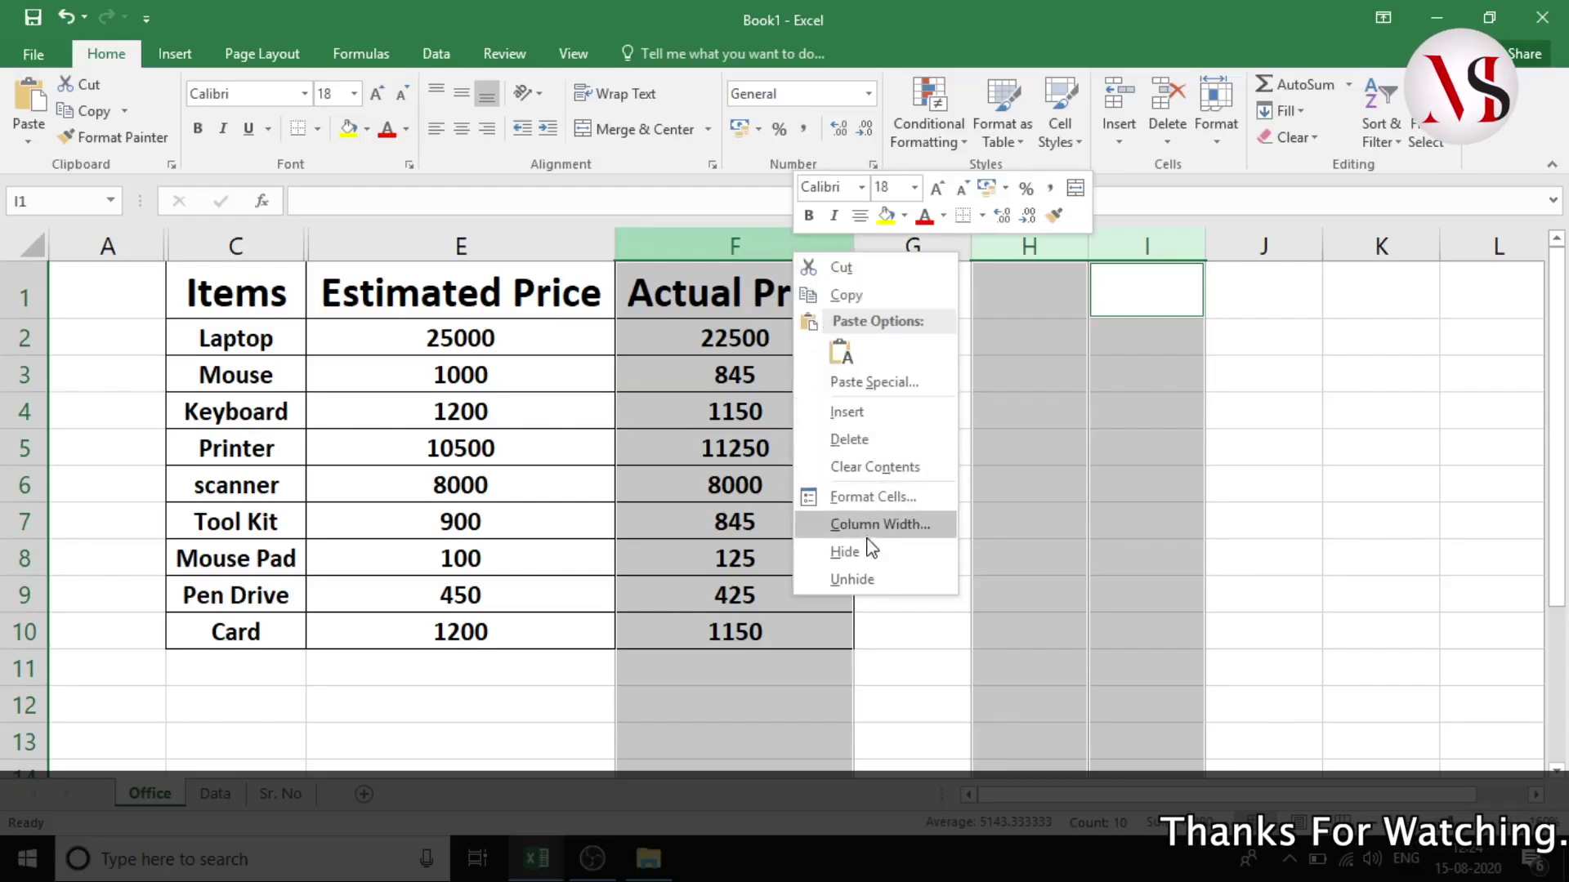
pyautogui.click(1216, 146)
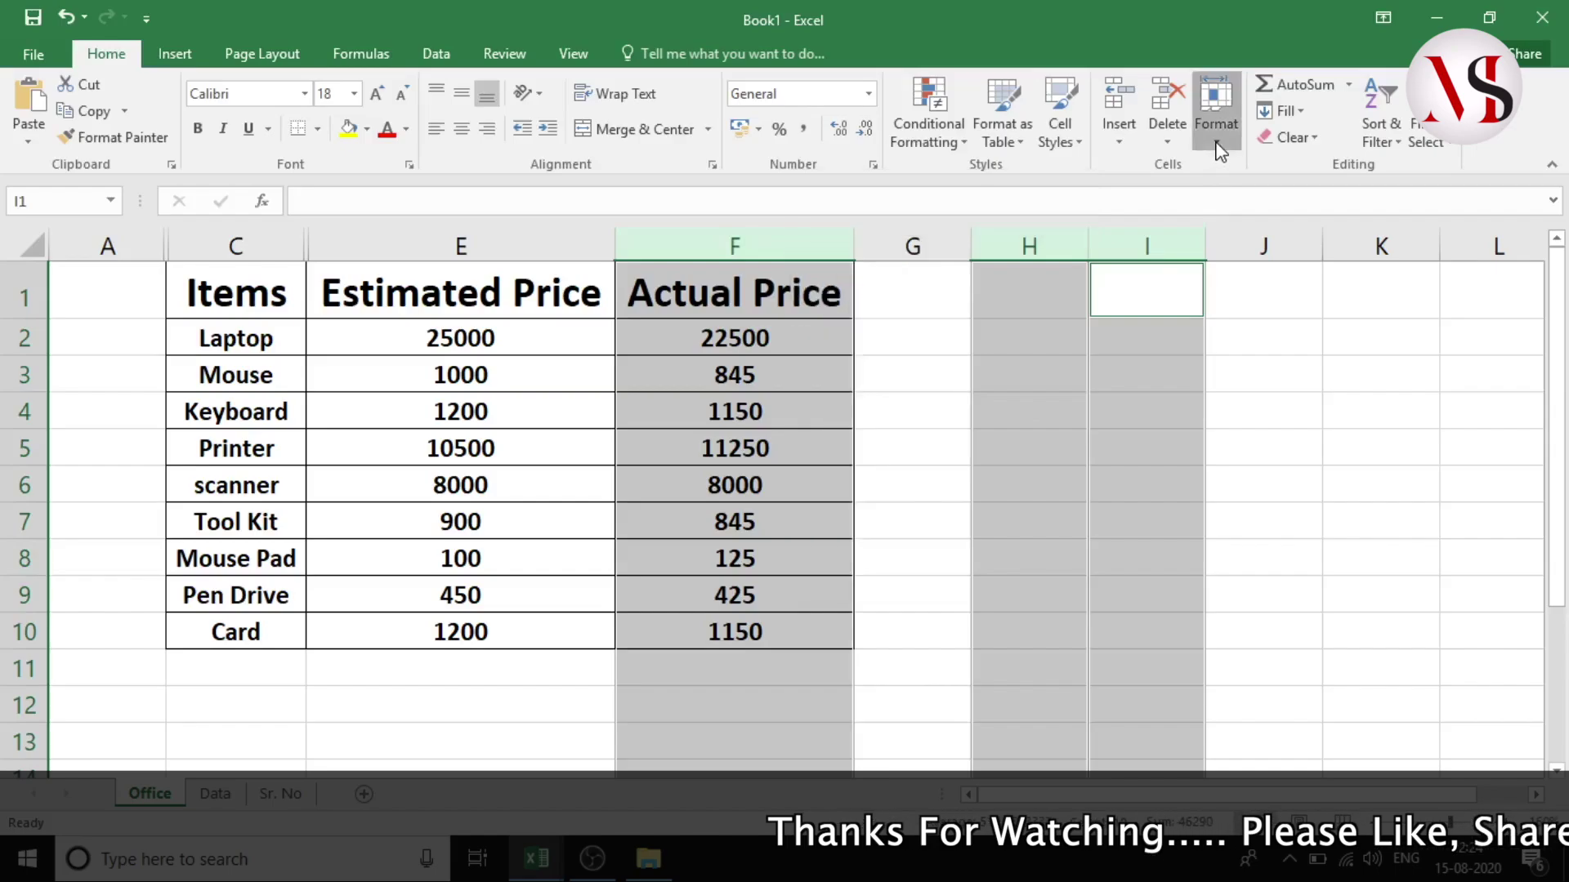
pyautogui.click(1216, 146)
pyautogui.moveTo(1340, 375)
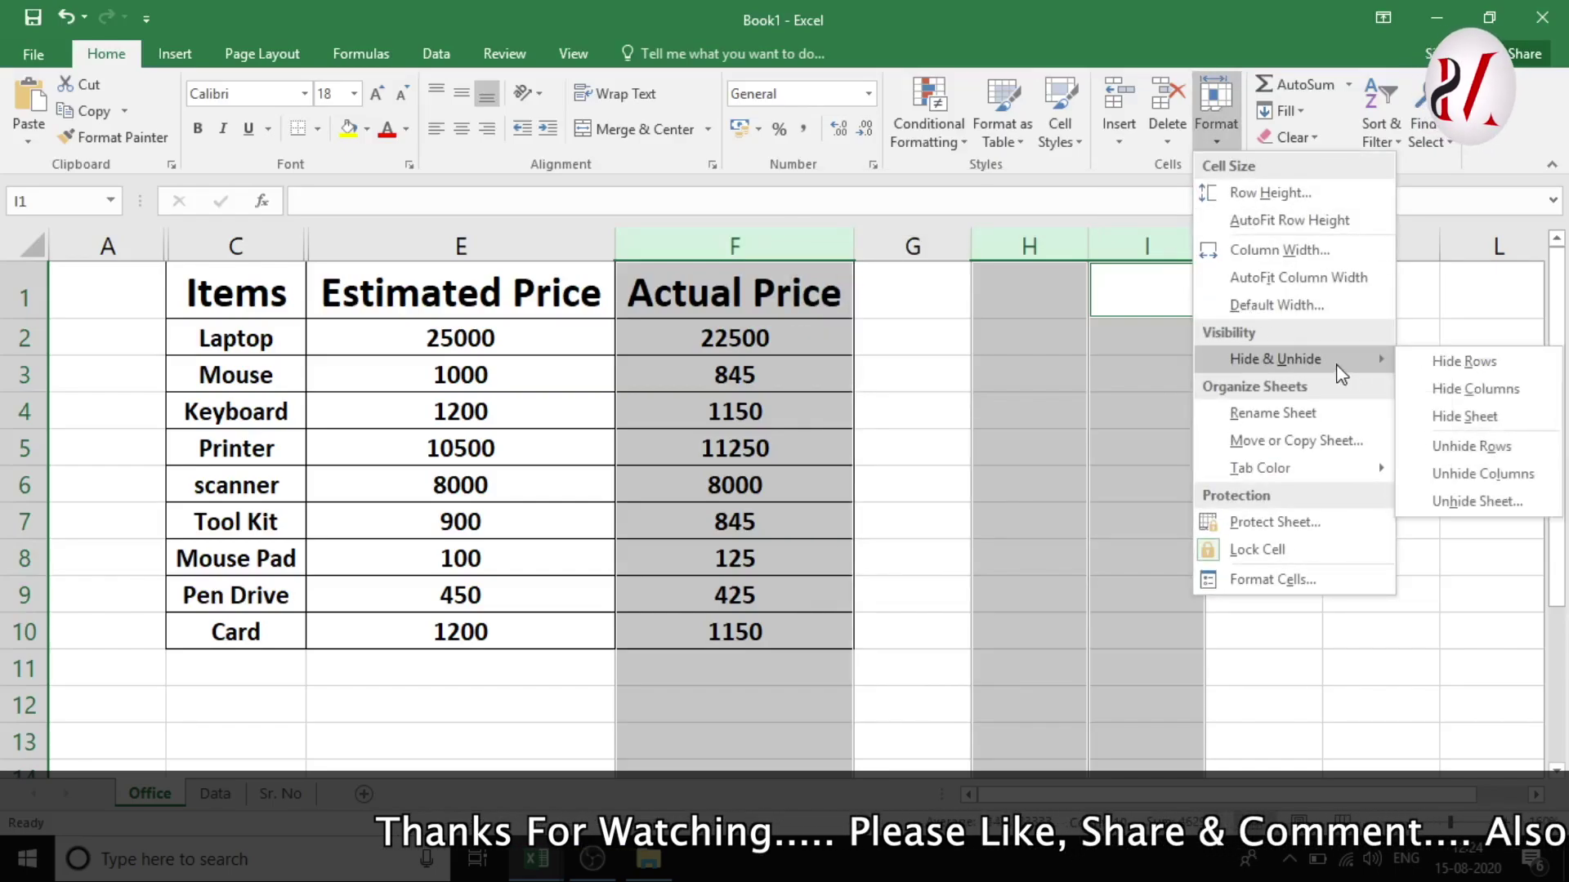
pyautogui.click(1466, 391)
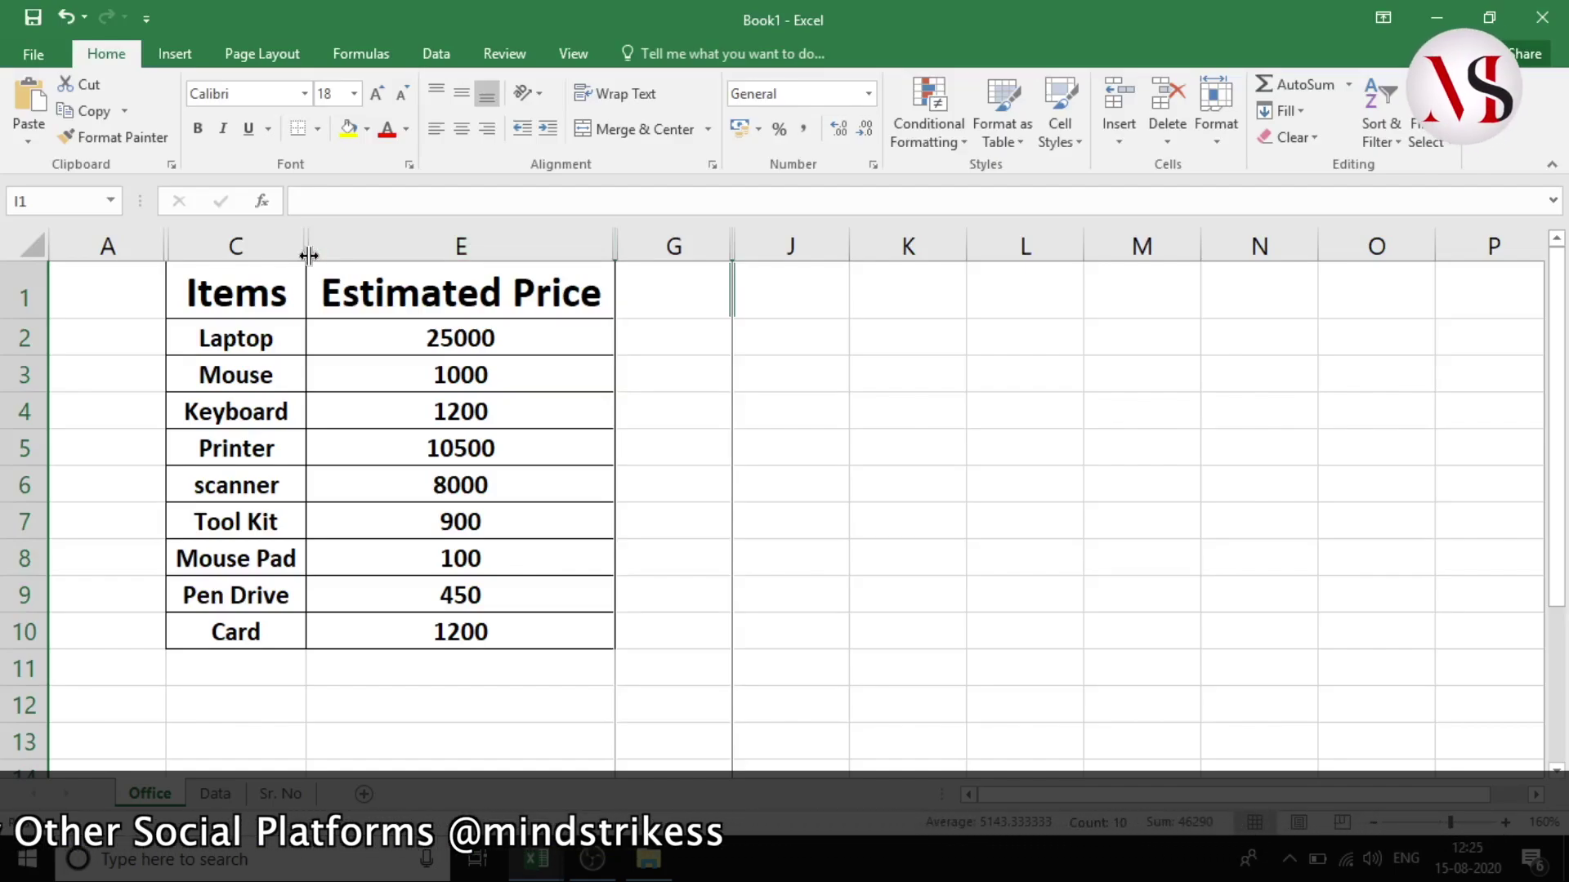
# Step: Unhide the Buy Date column D between the Items and Estimated Price columns
pyautogui.moveTo(238, 243); pyautogui.dragTo(390, 250)
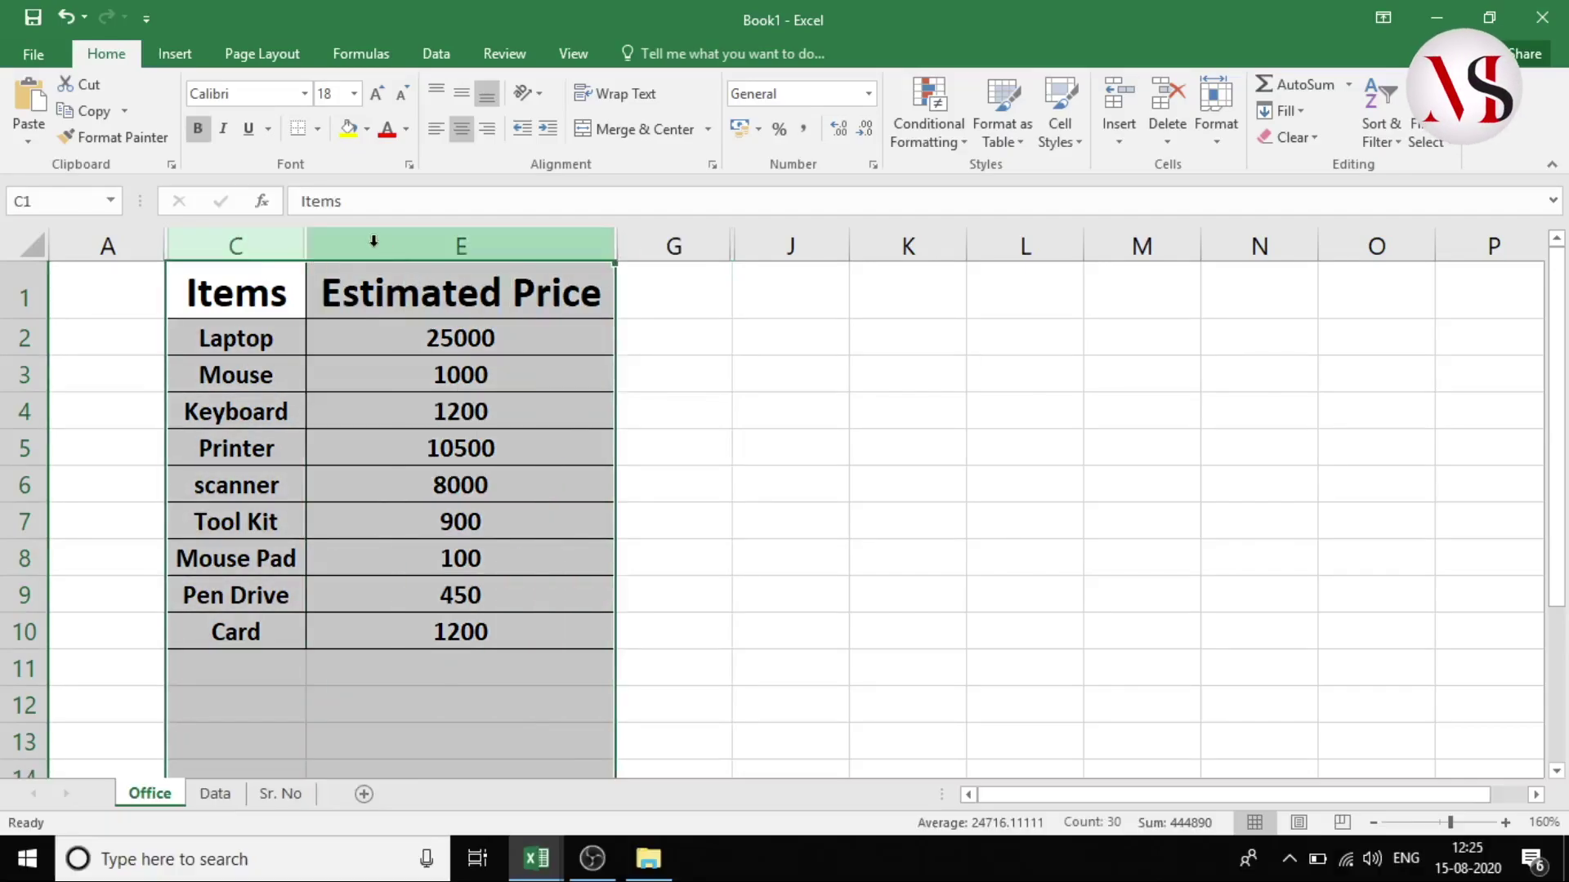
pyautogui.rightClick(374, 248)
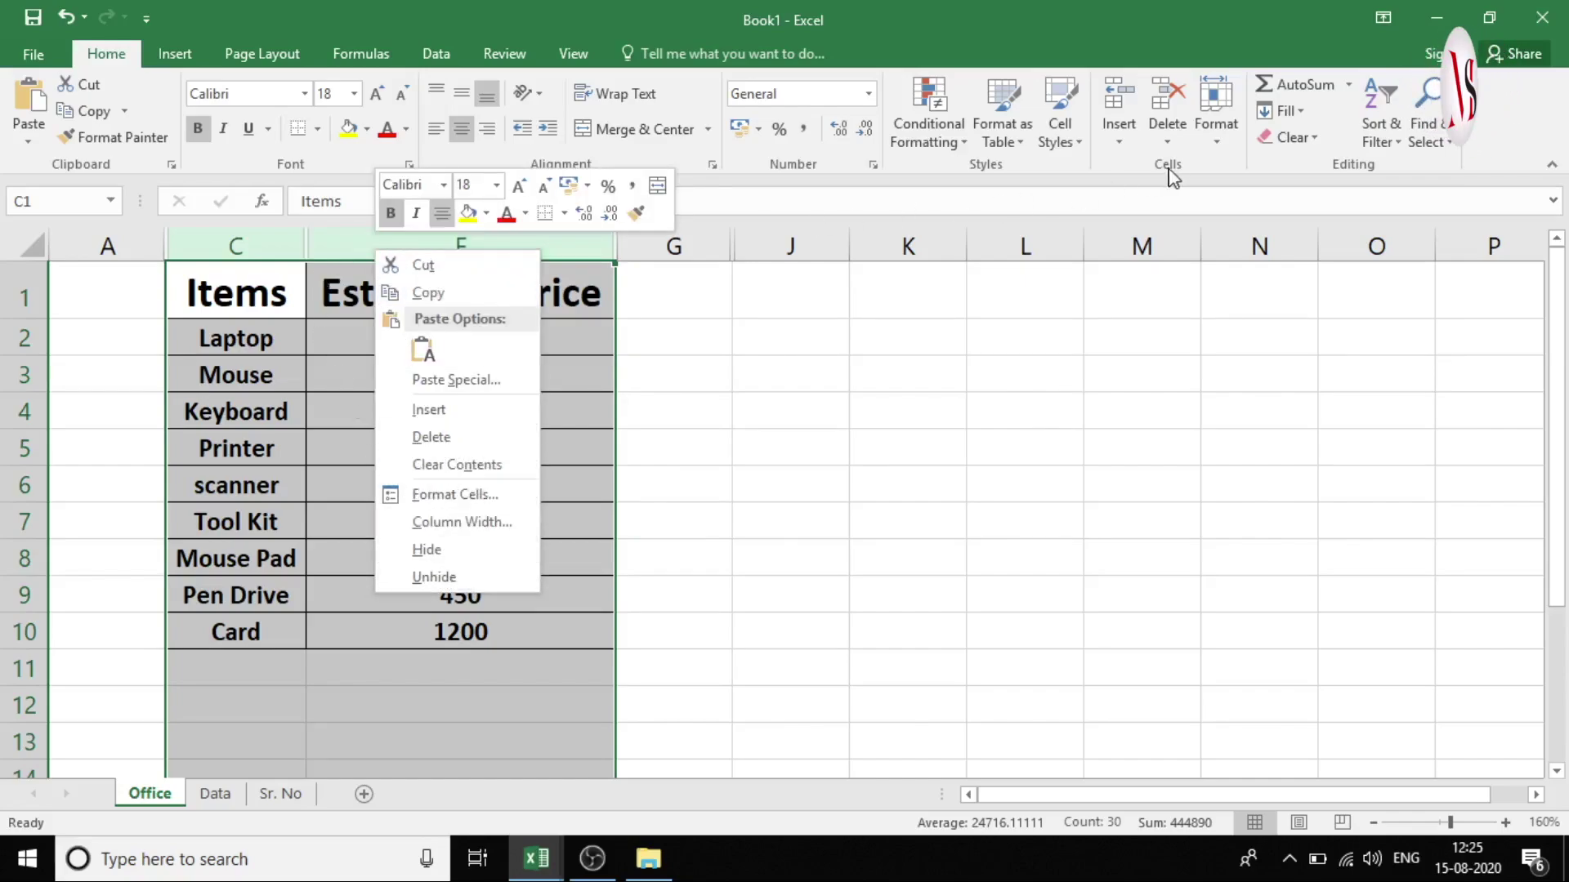
pyautogui.click(1224, 139)
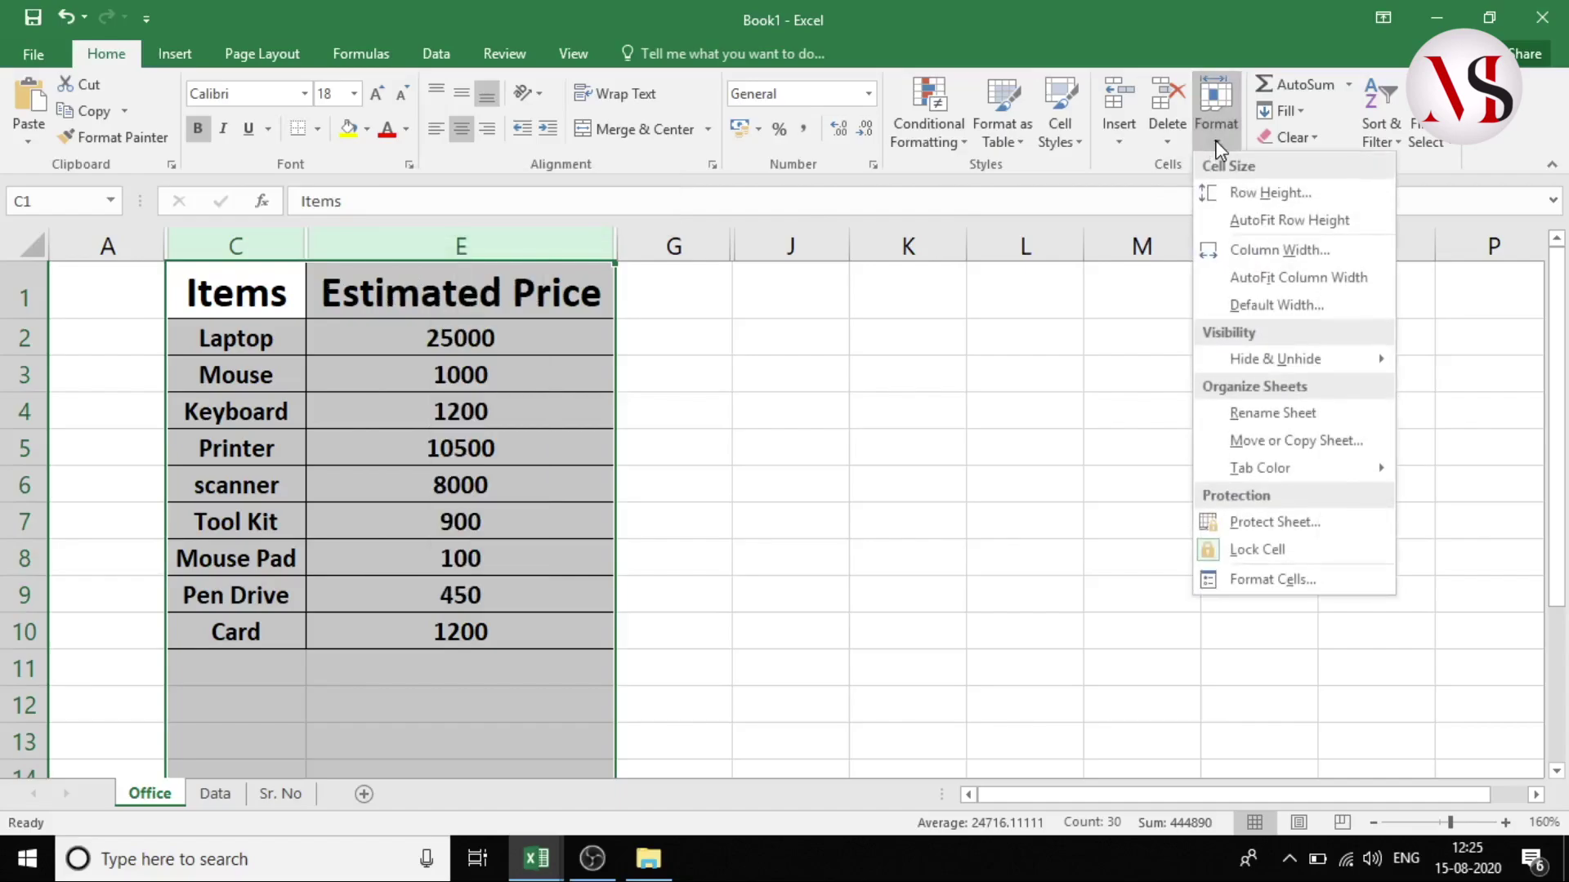
pyautogui.moveTo(1239, 358)
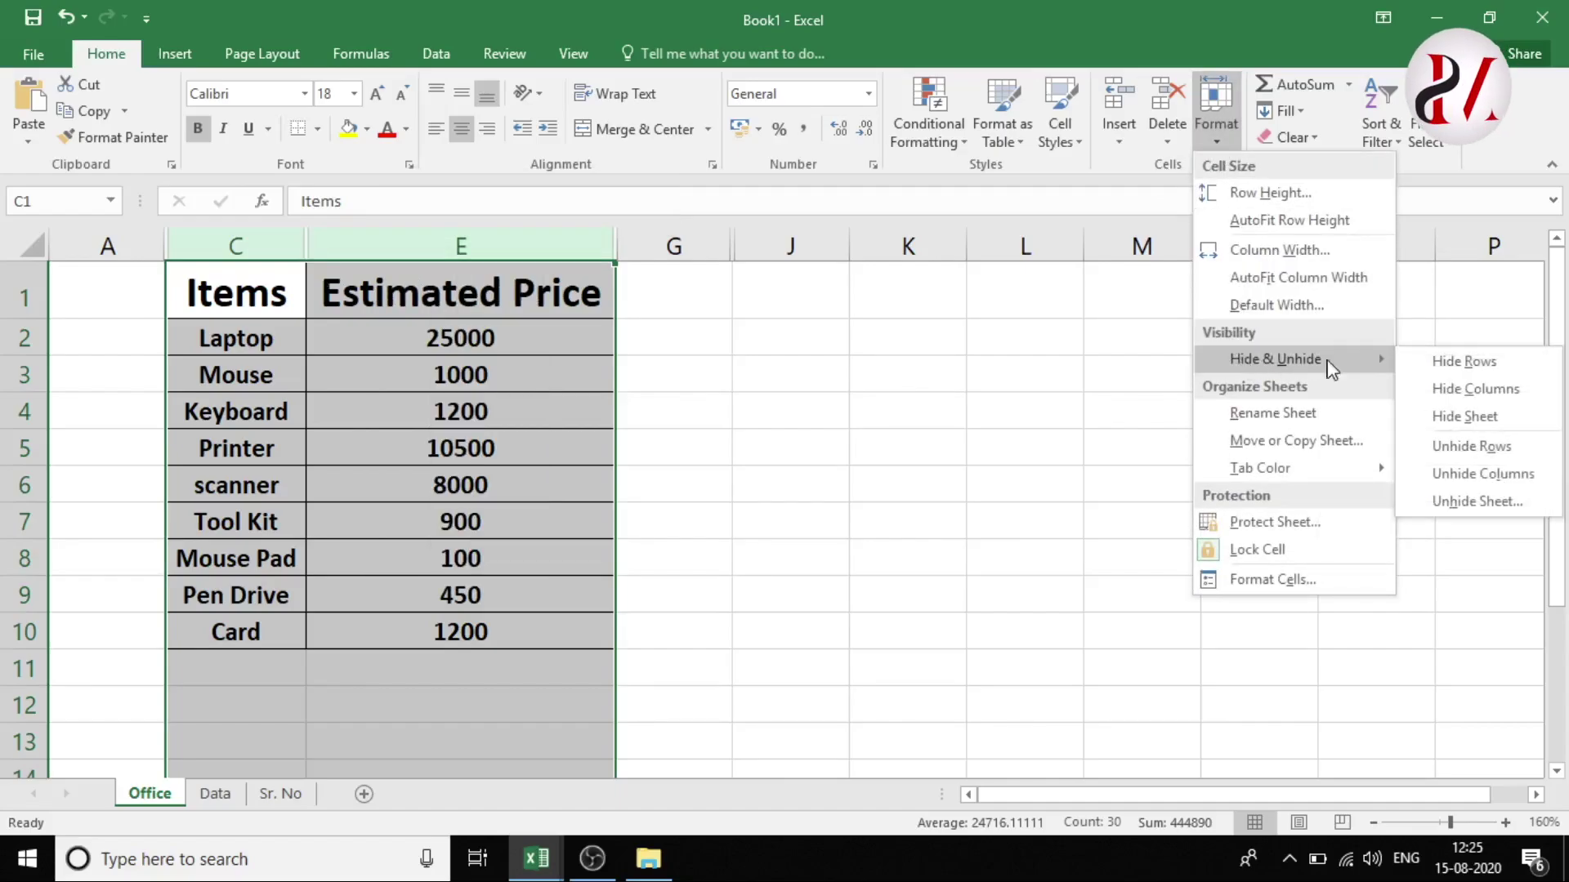
pyautogui.click(1470, 473)
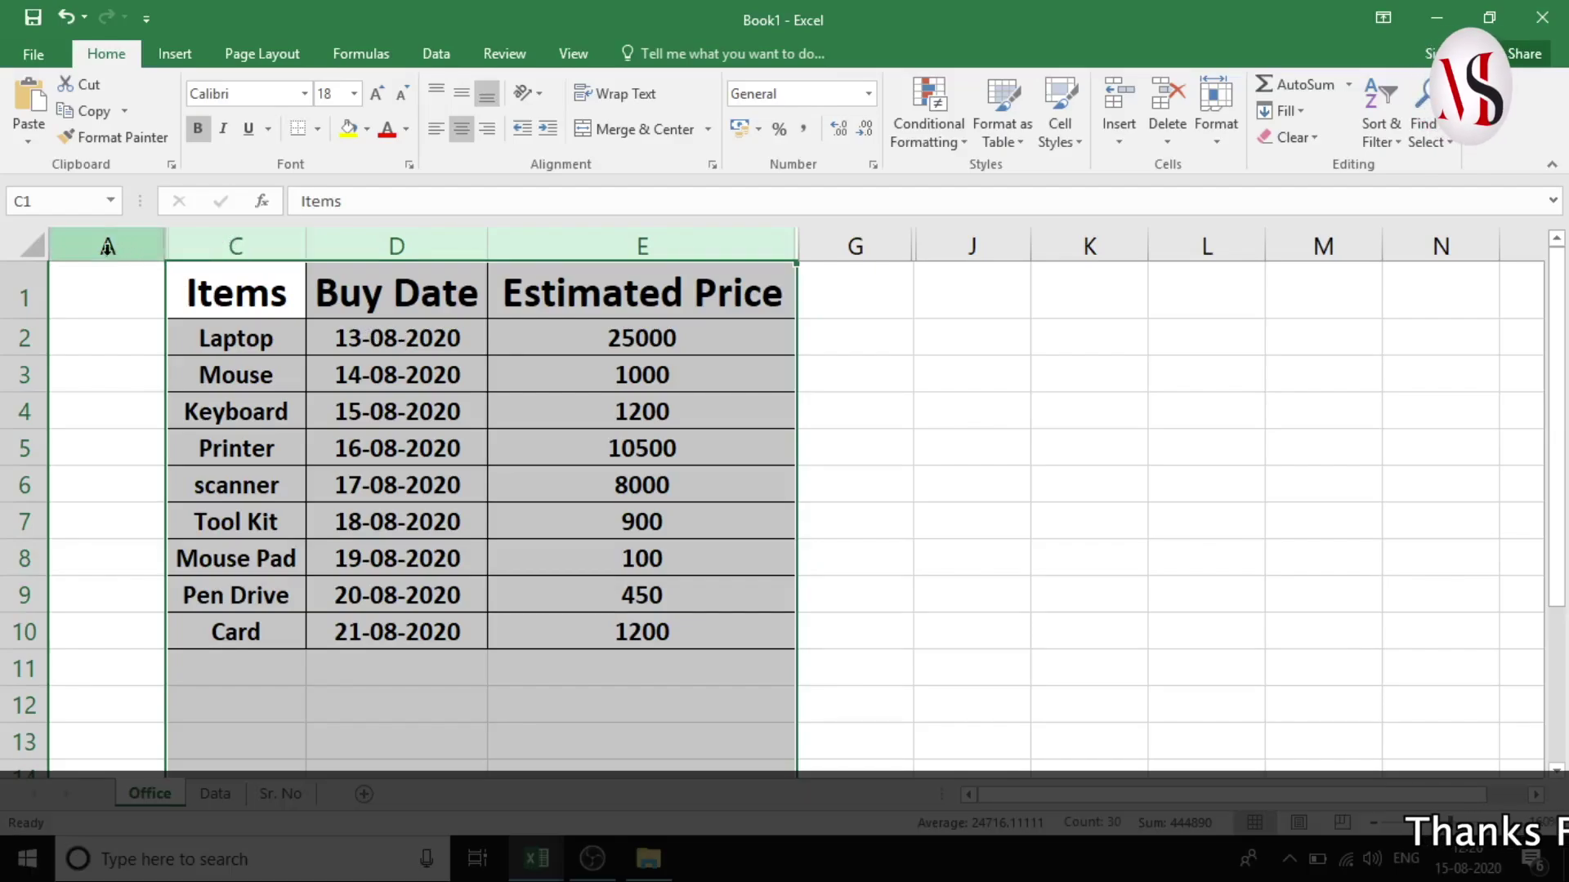
pyautogui.moveTo(106, 246); pyautogui.dragTo(199, 250)
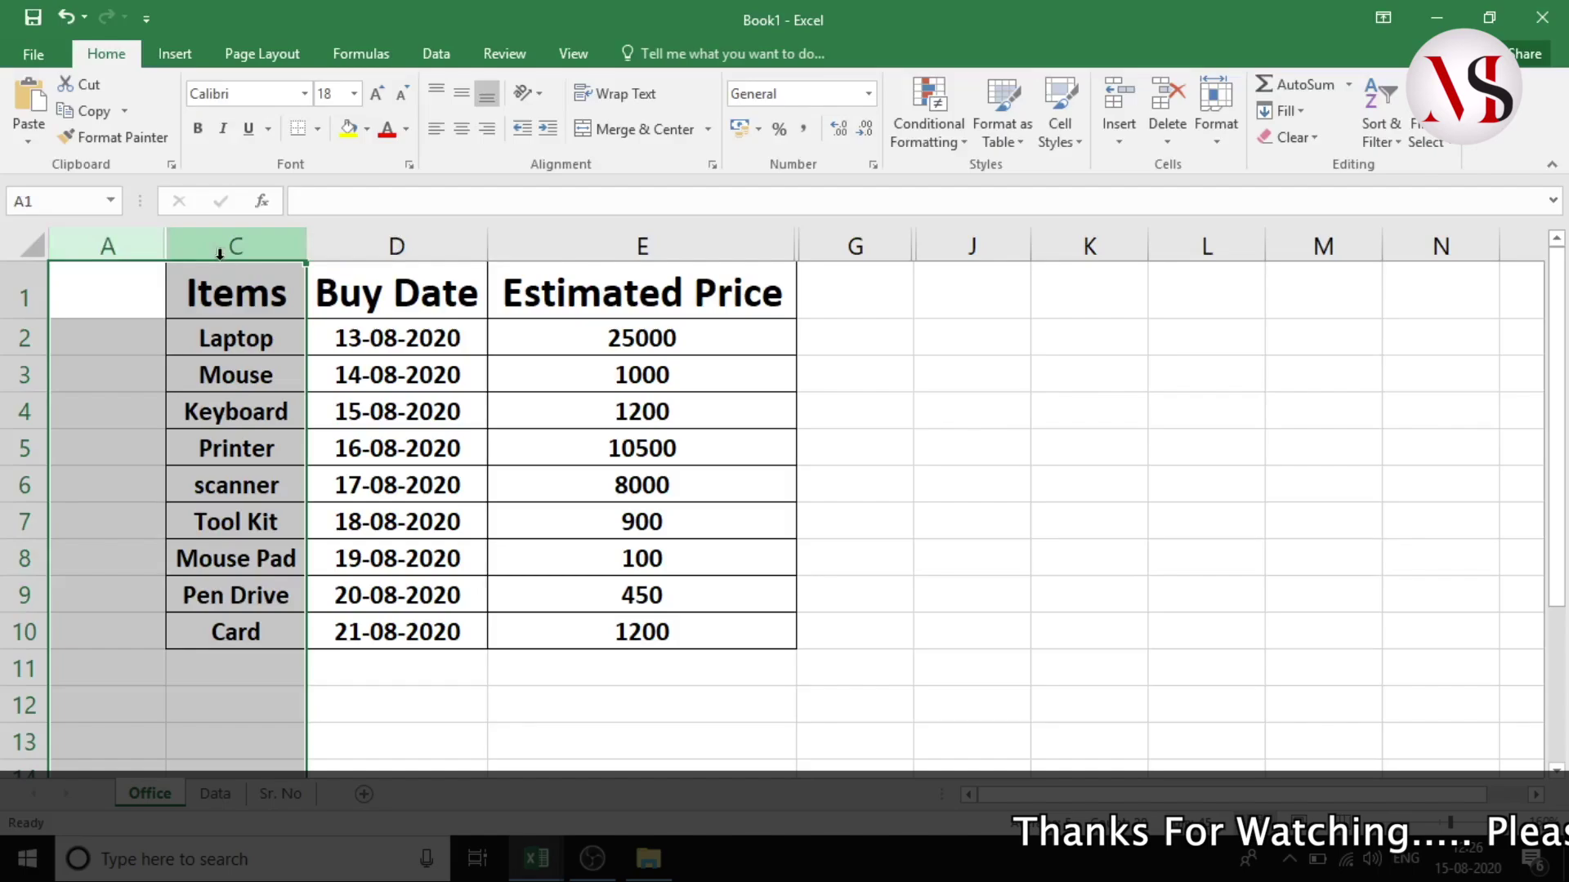
pyautogui.rightClick(221, 251)
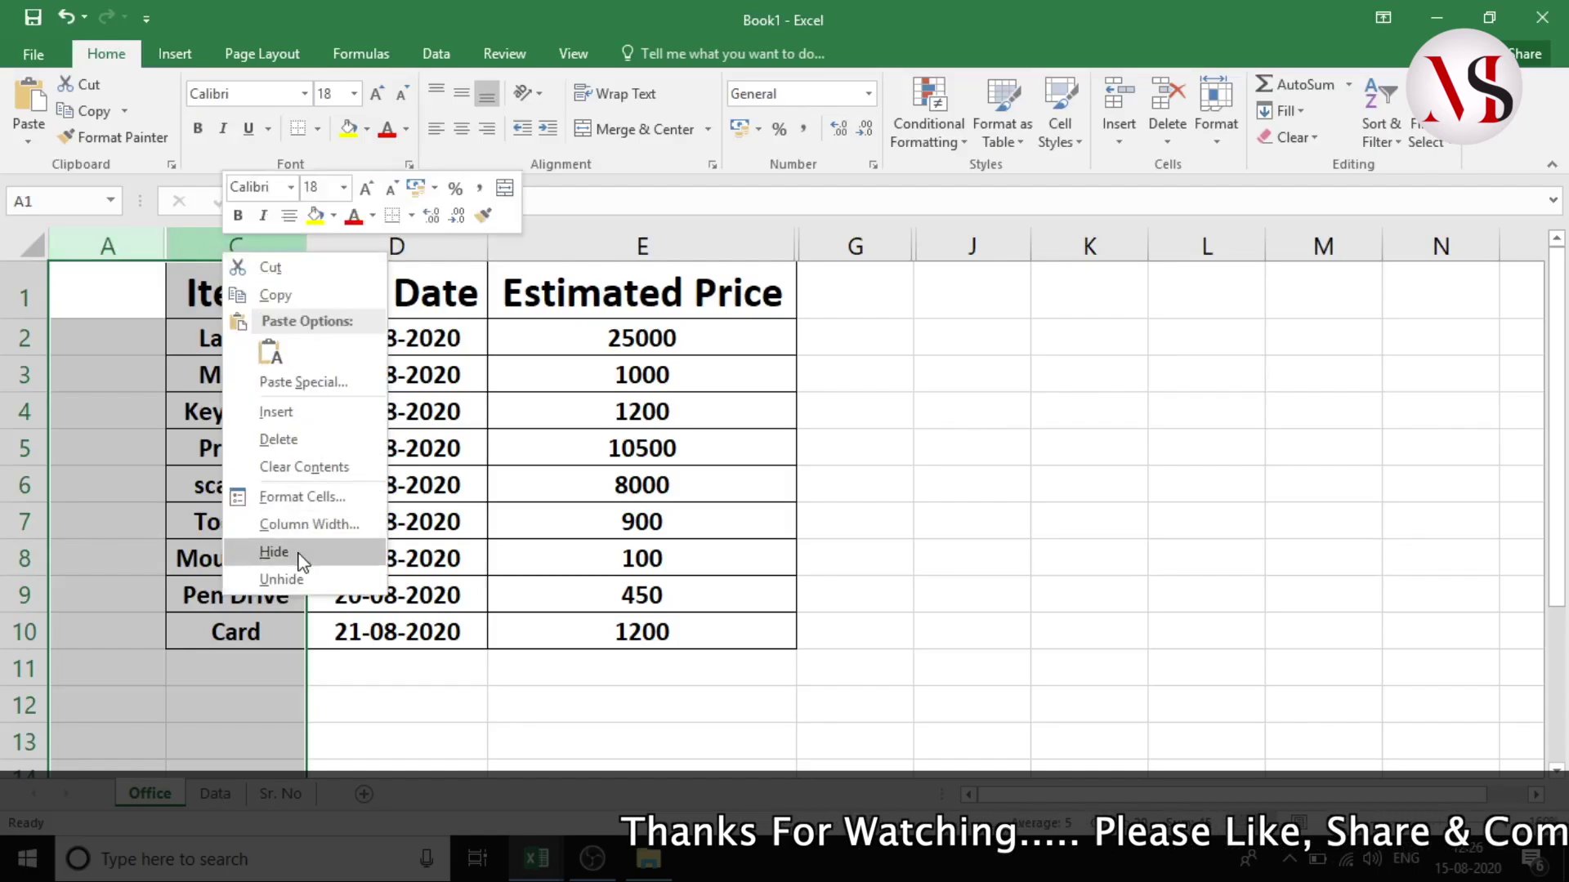
pyautogui.click(340, 692)
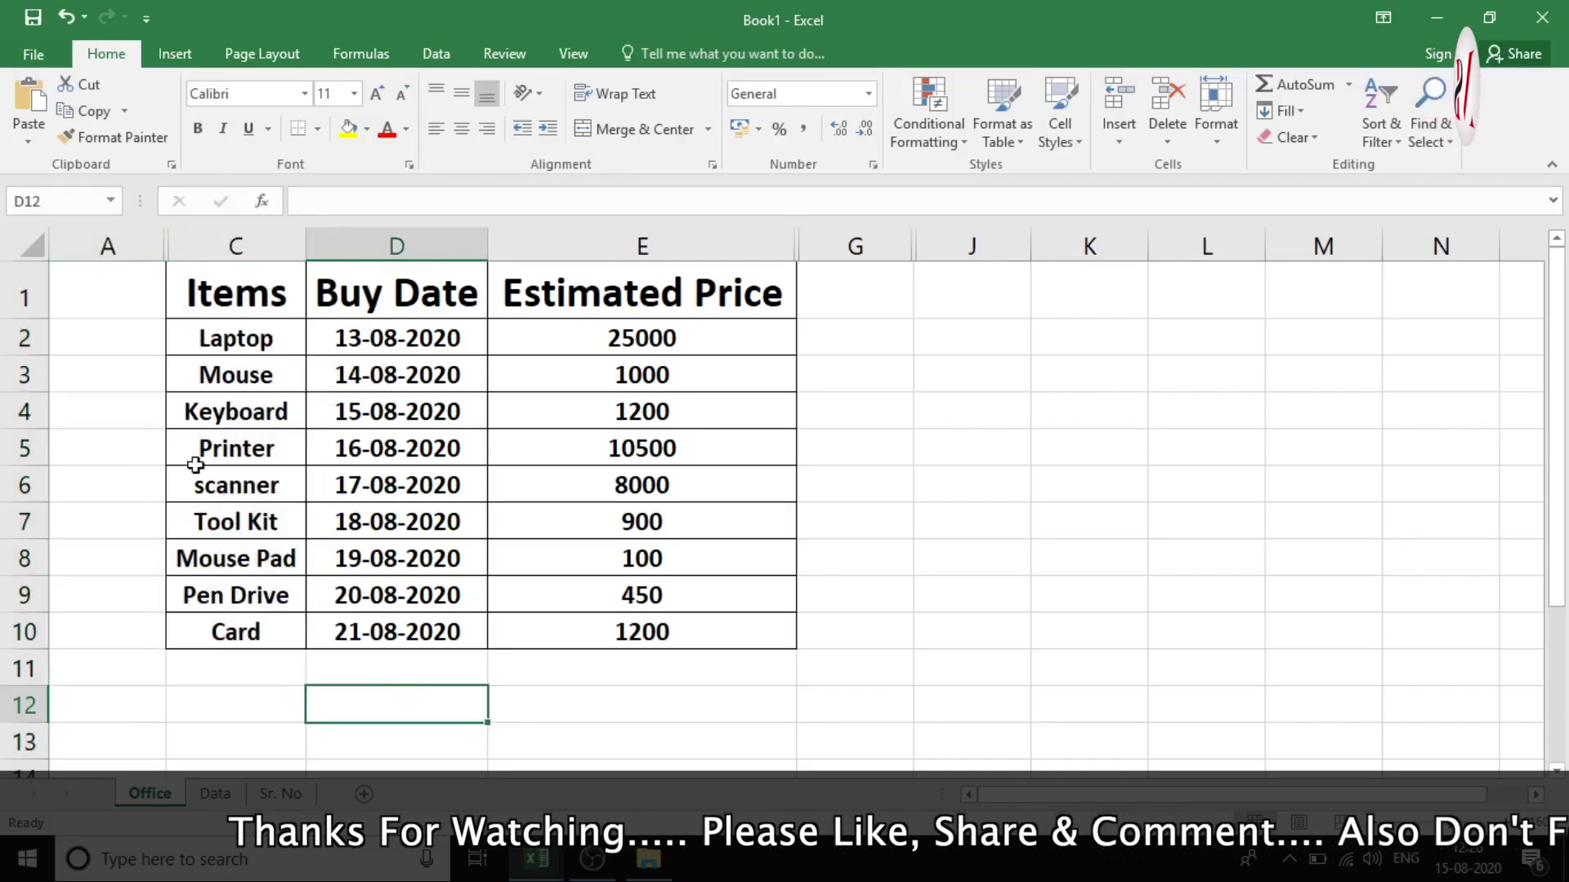
# Step: Hide the empty column A in front of the table
pyautogui.rightClick(105, 242)
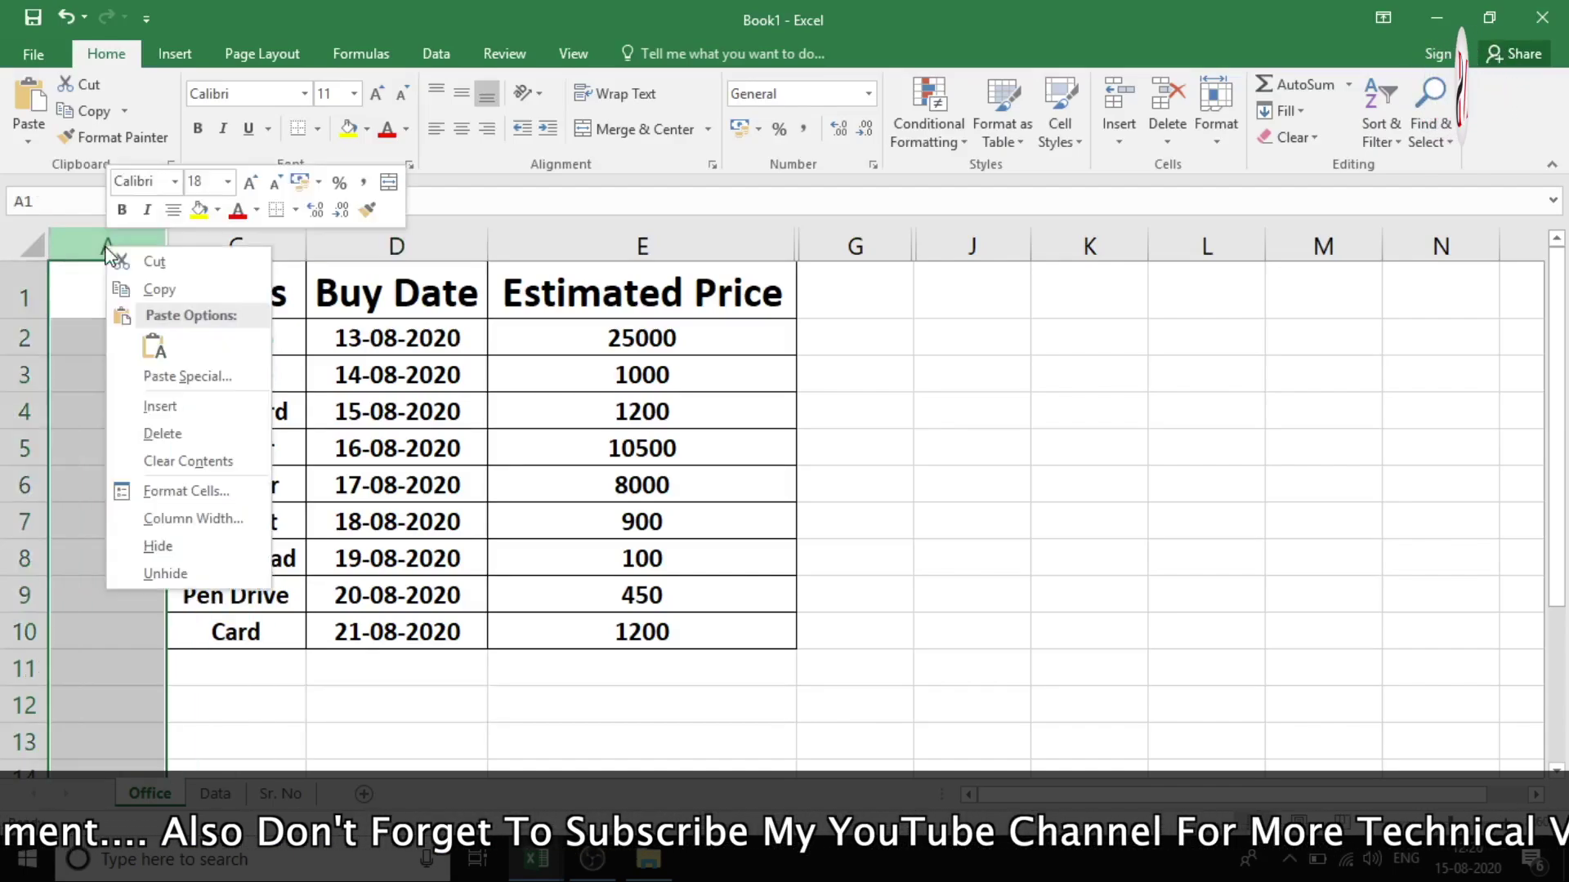
pyautogui.click(163, 549)
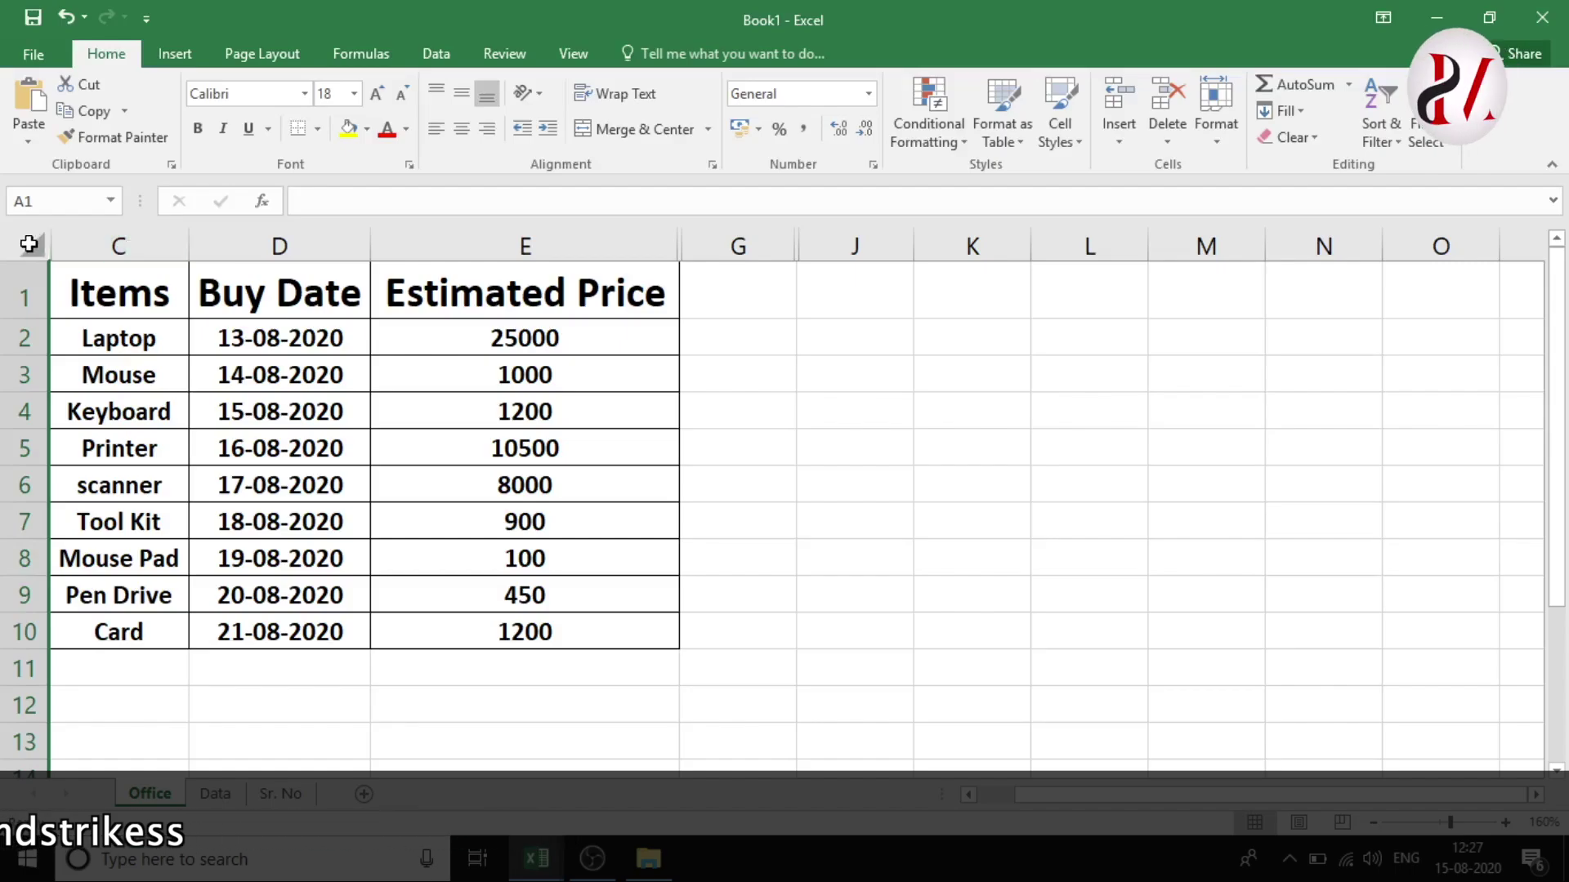
# Step: Unhide all hidden columns across the entire Office sheet at once and select cell A5
pyautogui.click(30, 244)
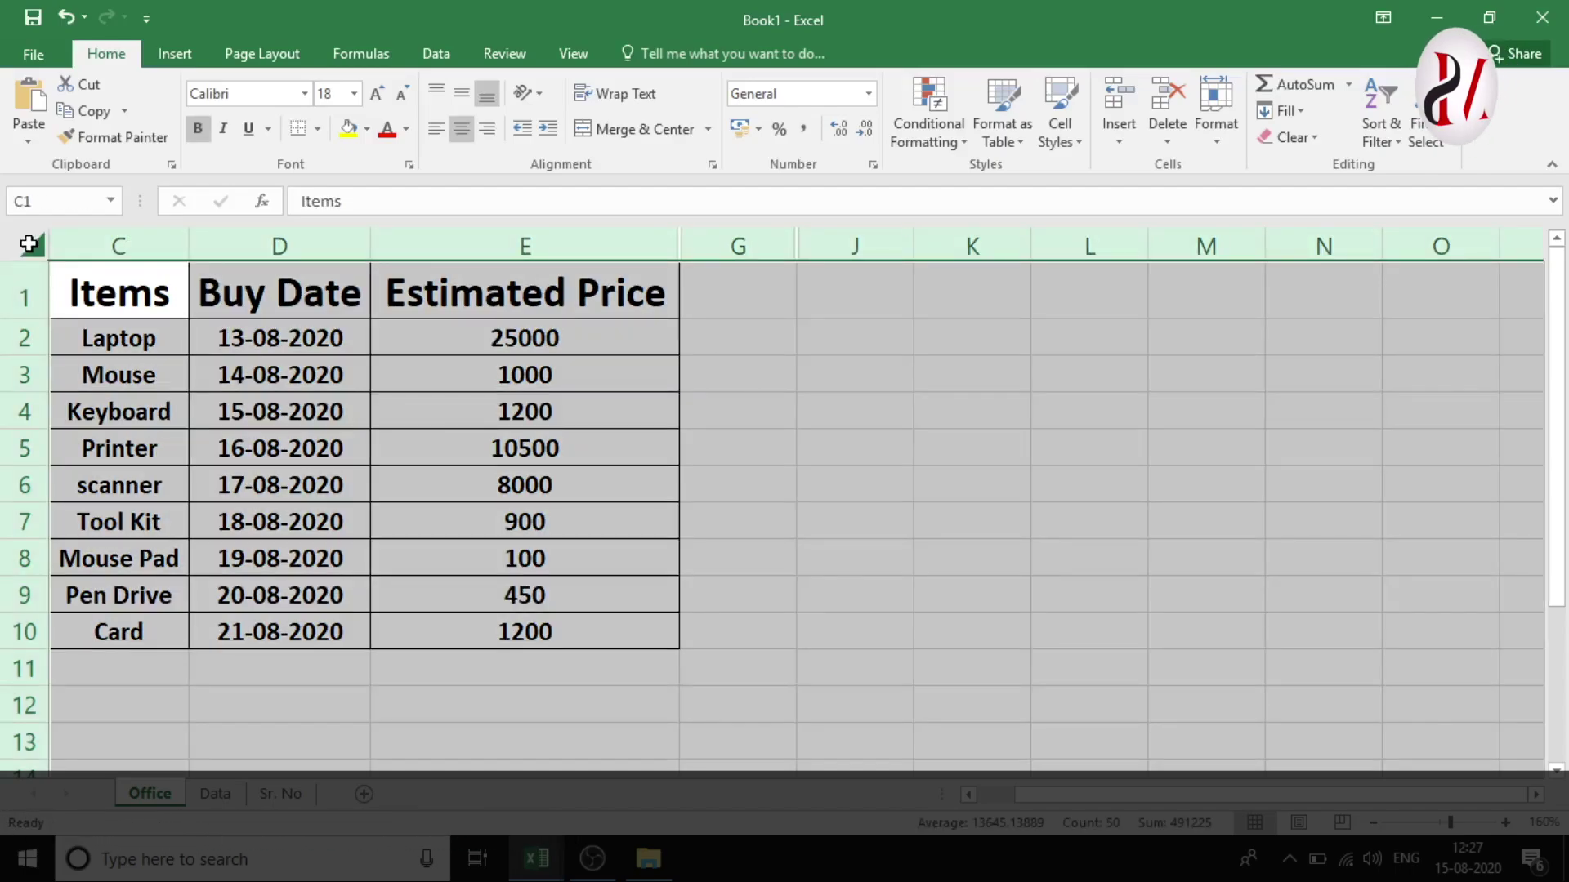
pyautogui.rightClick(121, 245)
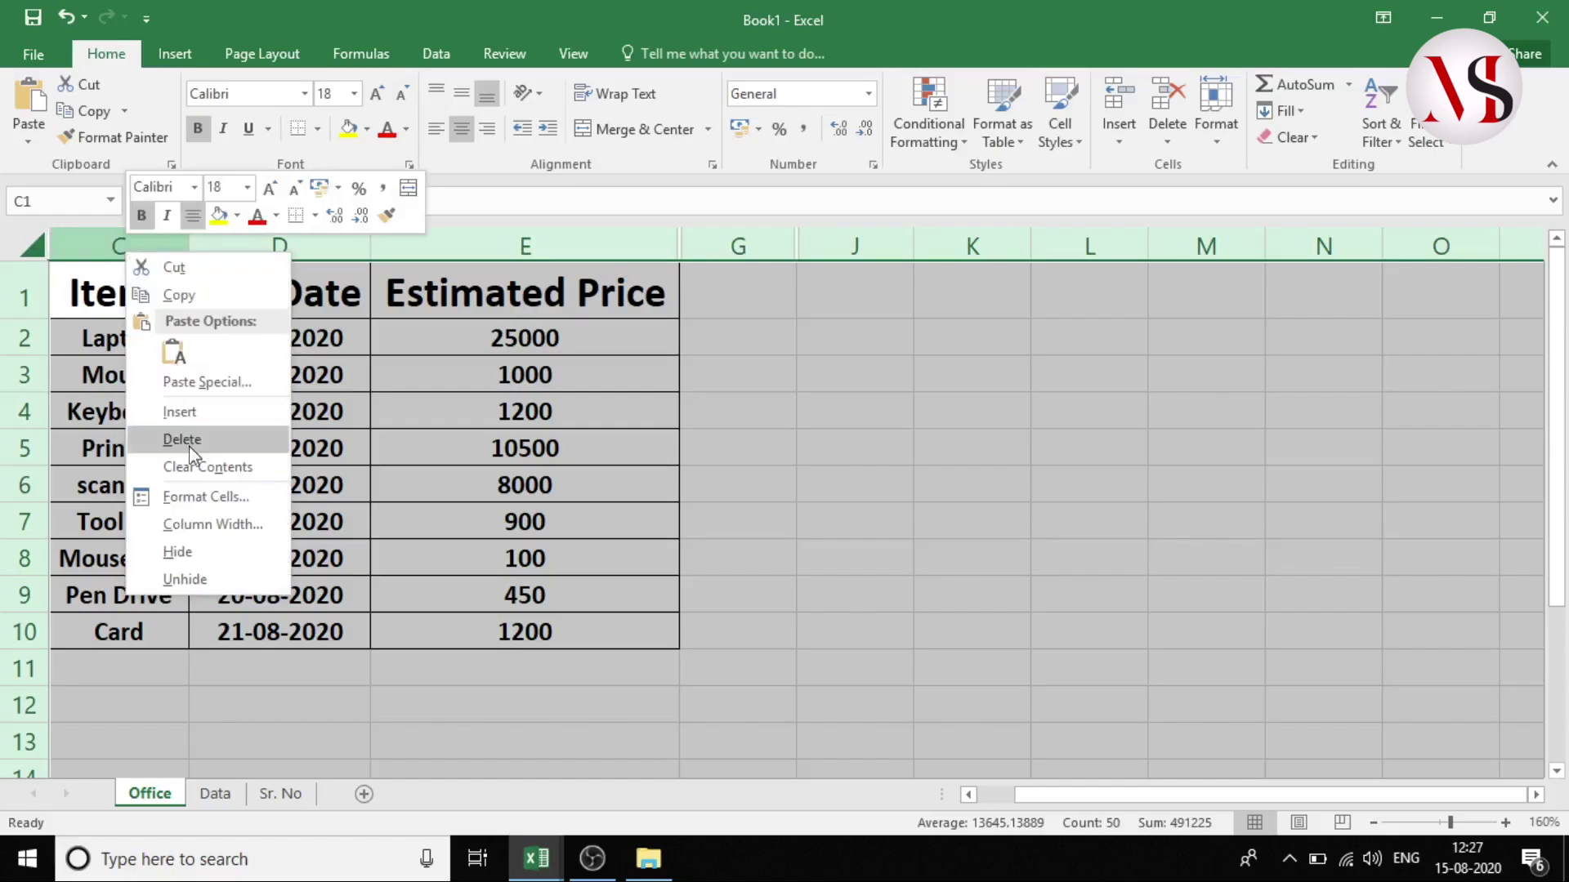
pyautogui.click(208, 579)
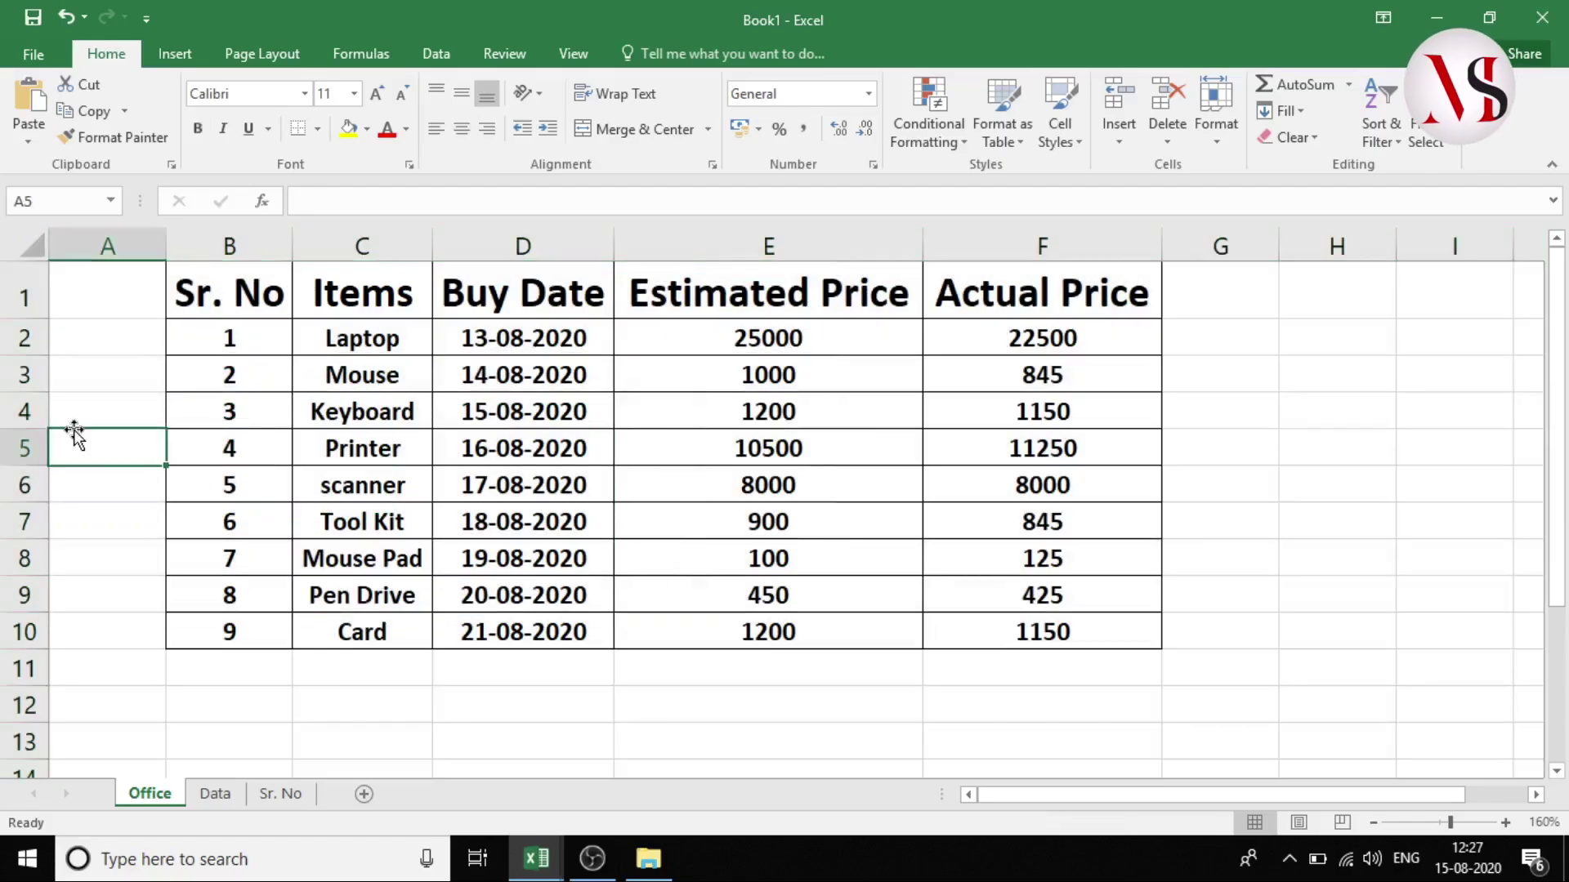
pyautogui.click(76, 437)
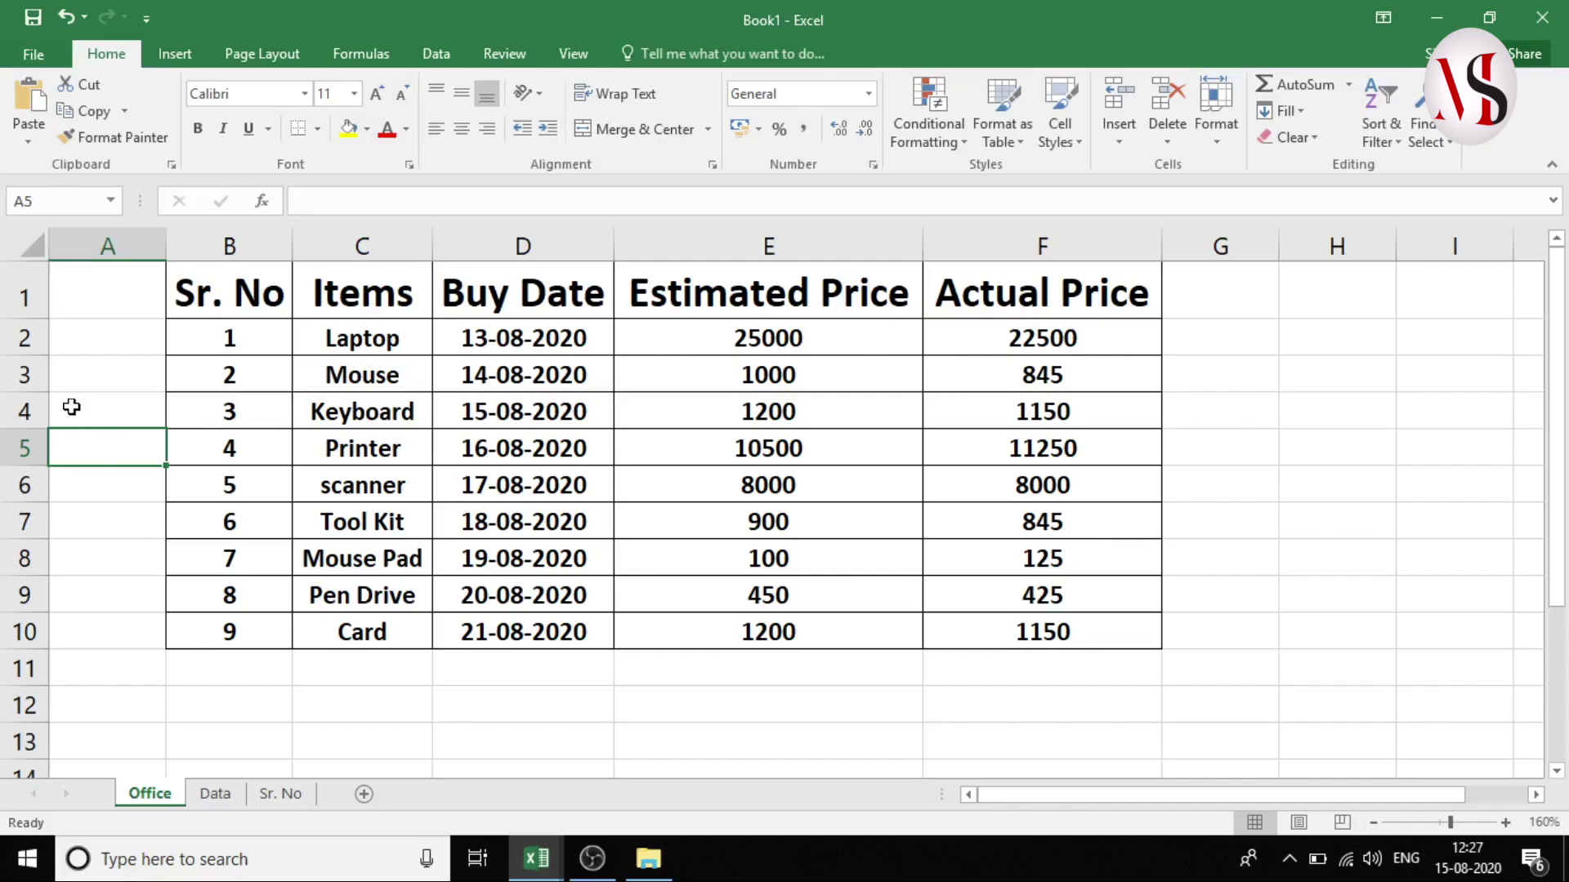
# Step: Hide row 3, the Mouse entry, in the Office sheet's table
pyautogui.click(23, 377)
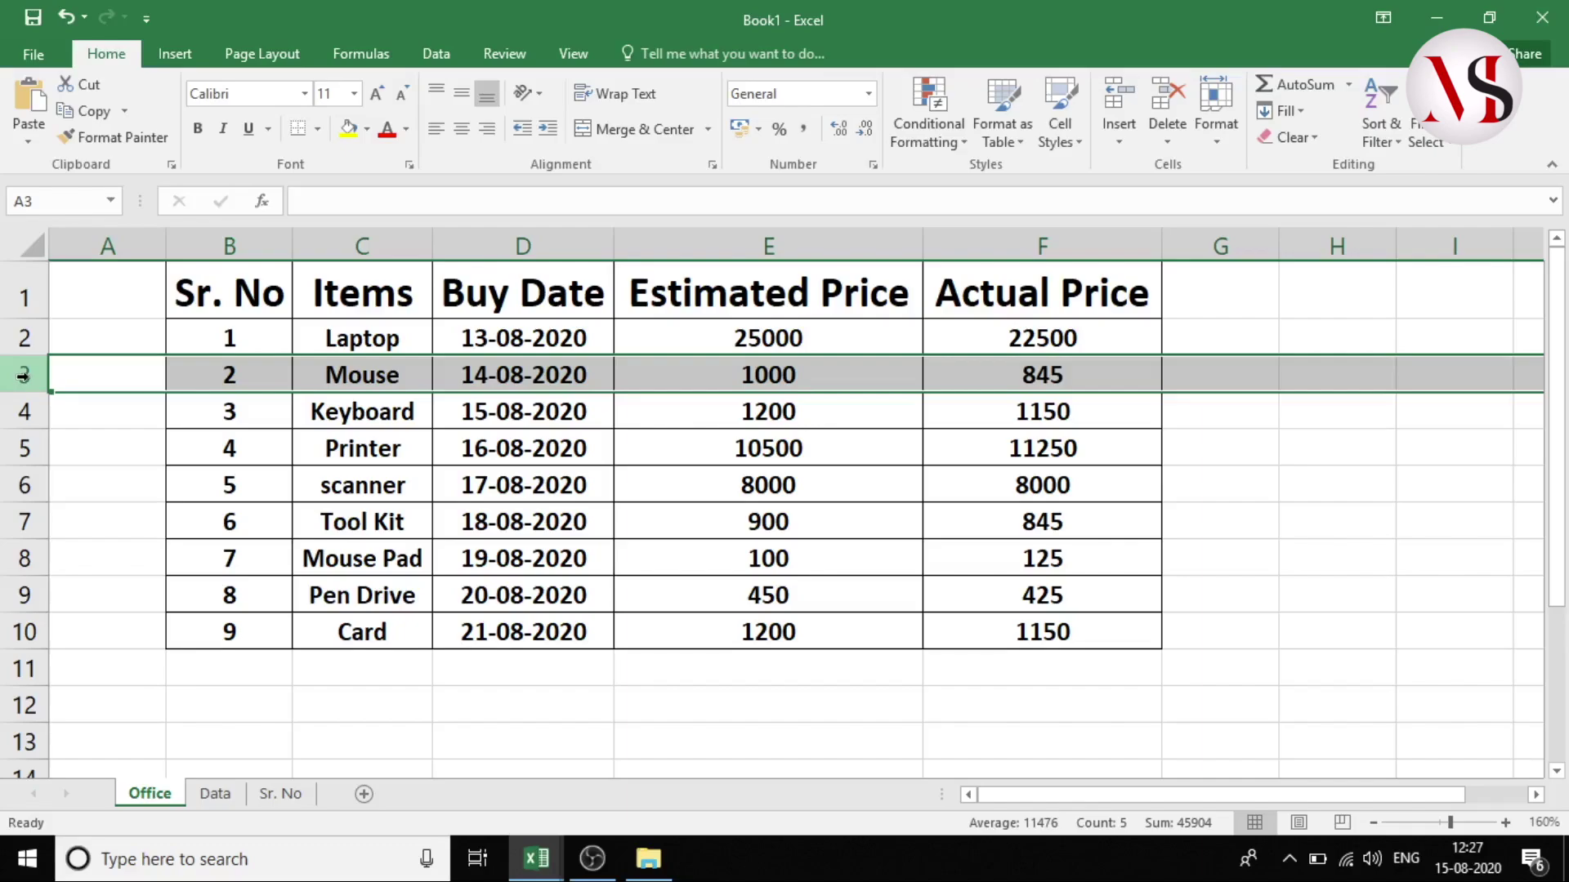
pyautogui.click(1215, 132)
pyautogui.moveTo(1260, 366)
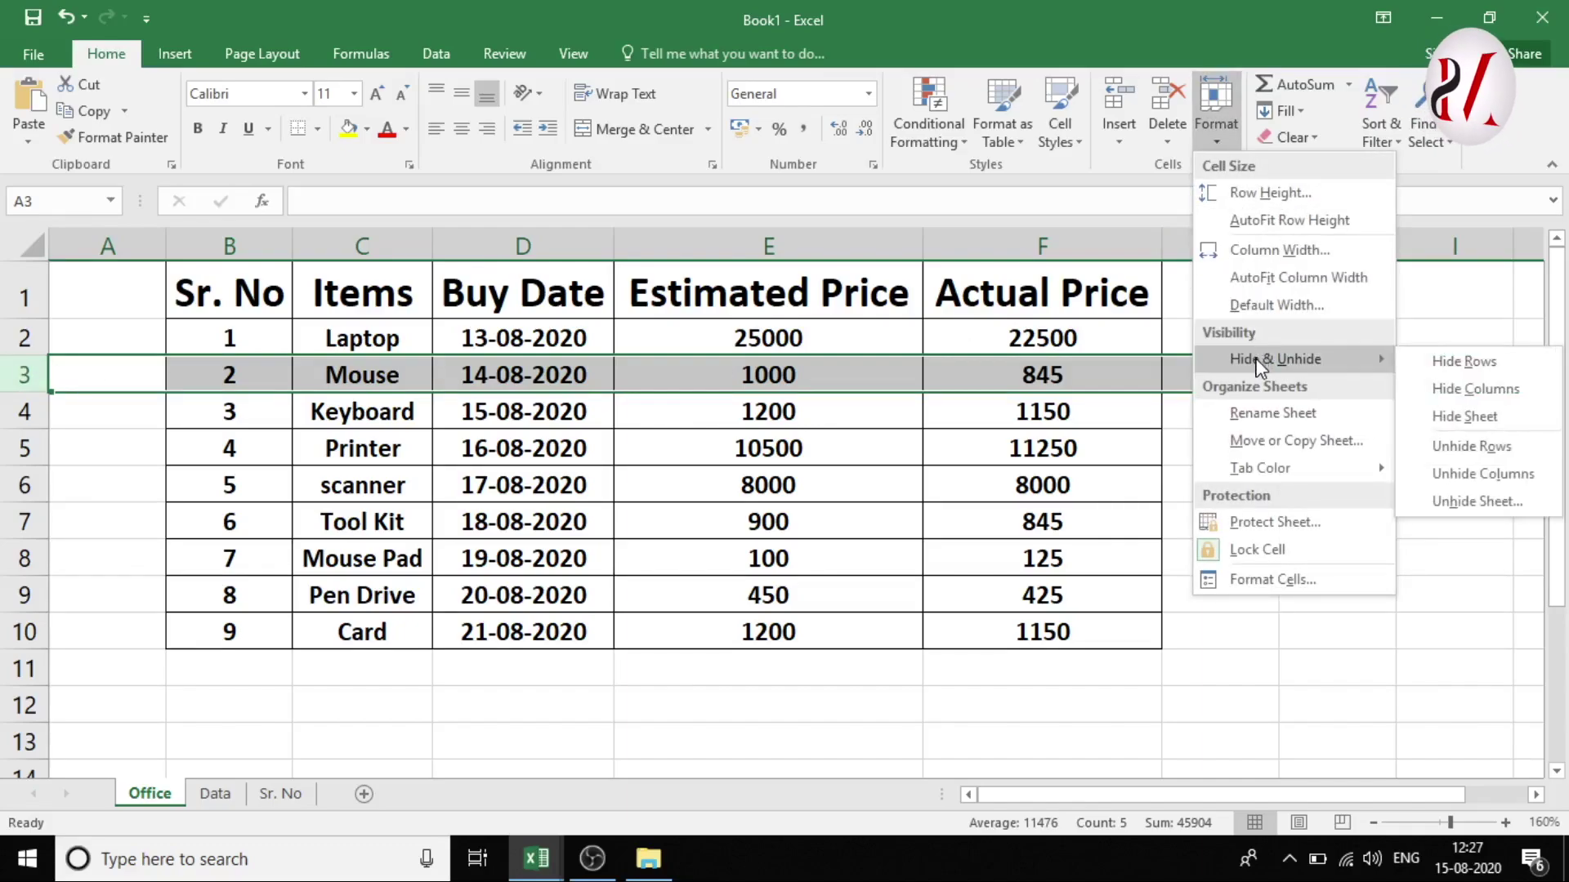
pyautogui.click(1477, 369)
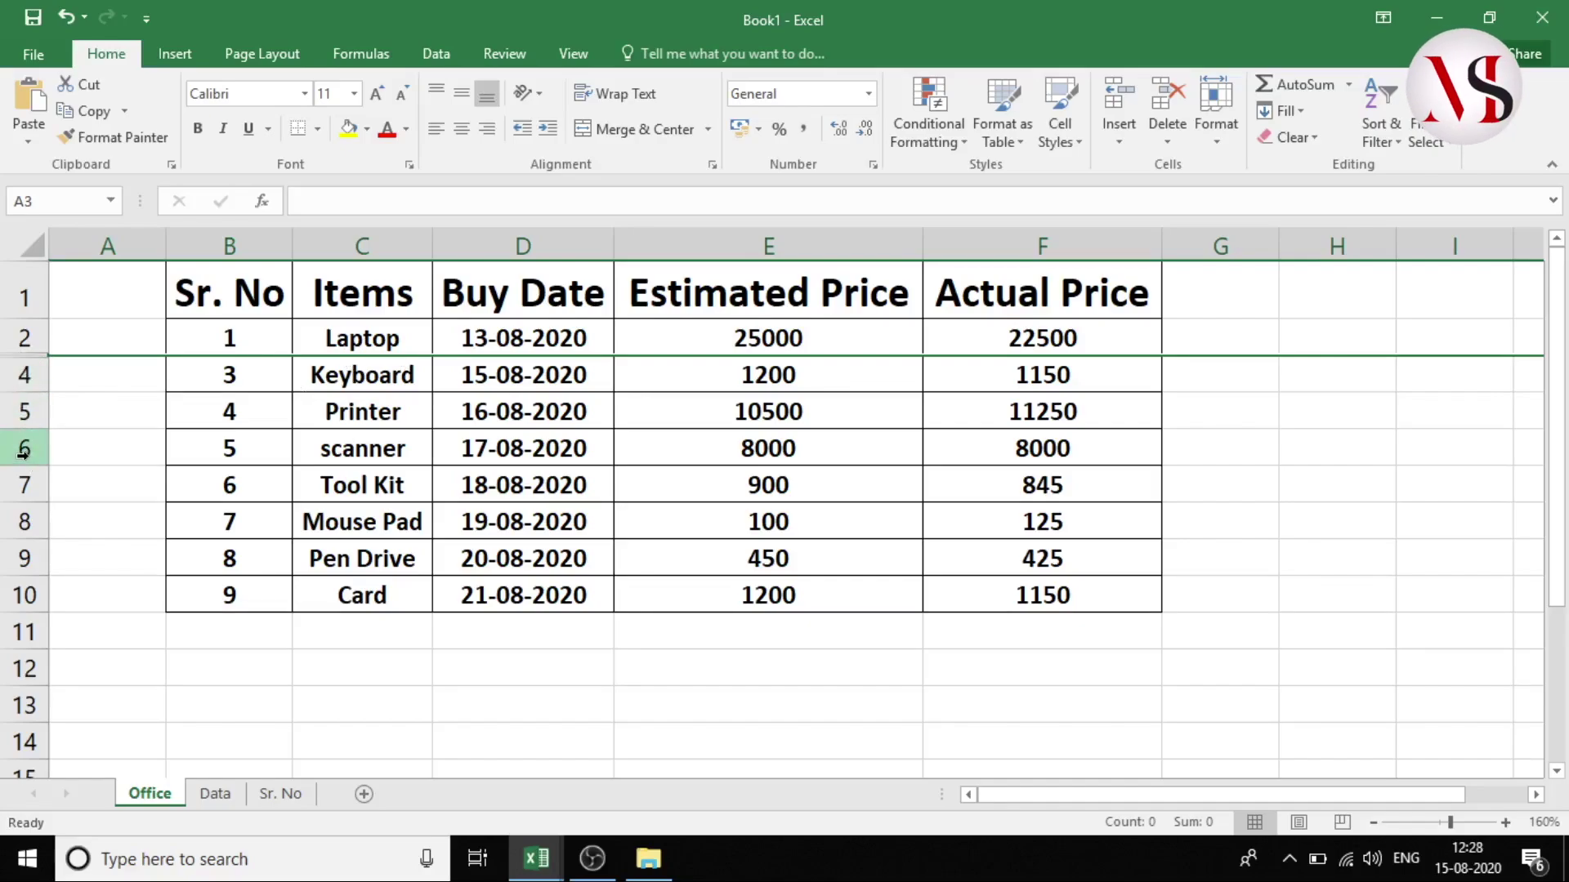
# Step: Hide the adjacent rows 6 to 8, from scanner to Mouse Pad, together
pyautogui.moveTo(23, 452); pyautogui.dragTo(23, 523)
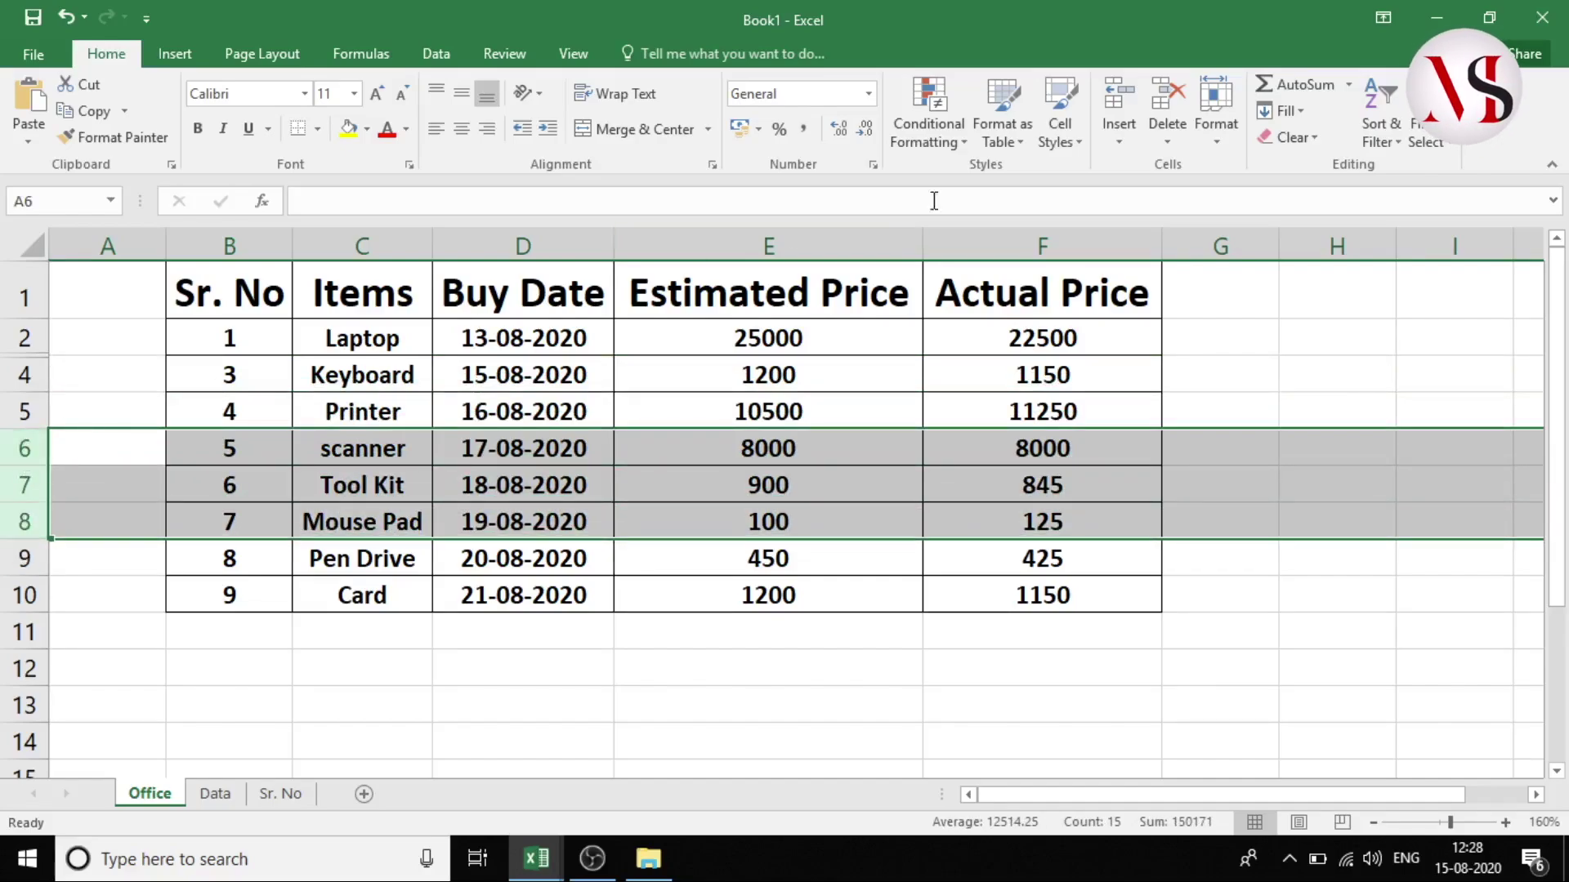
pyautogui.click(1216, 114)
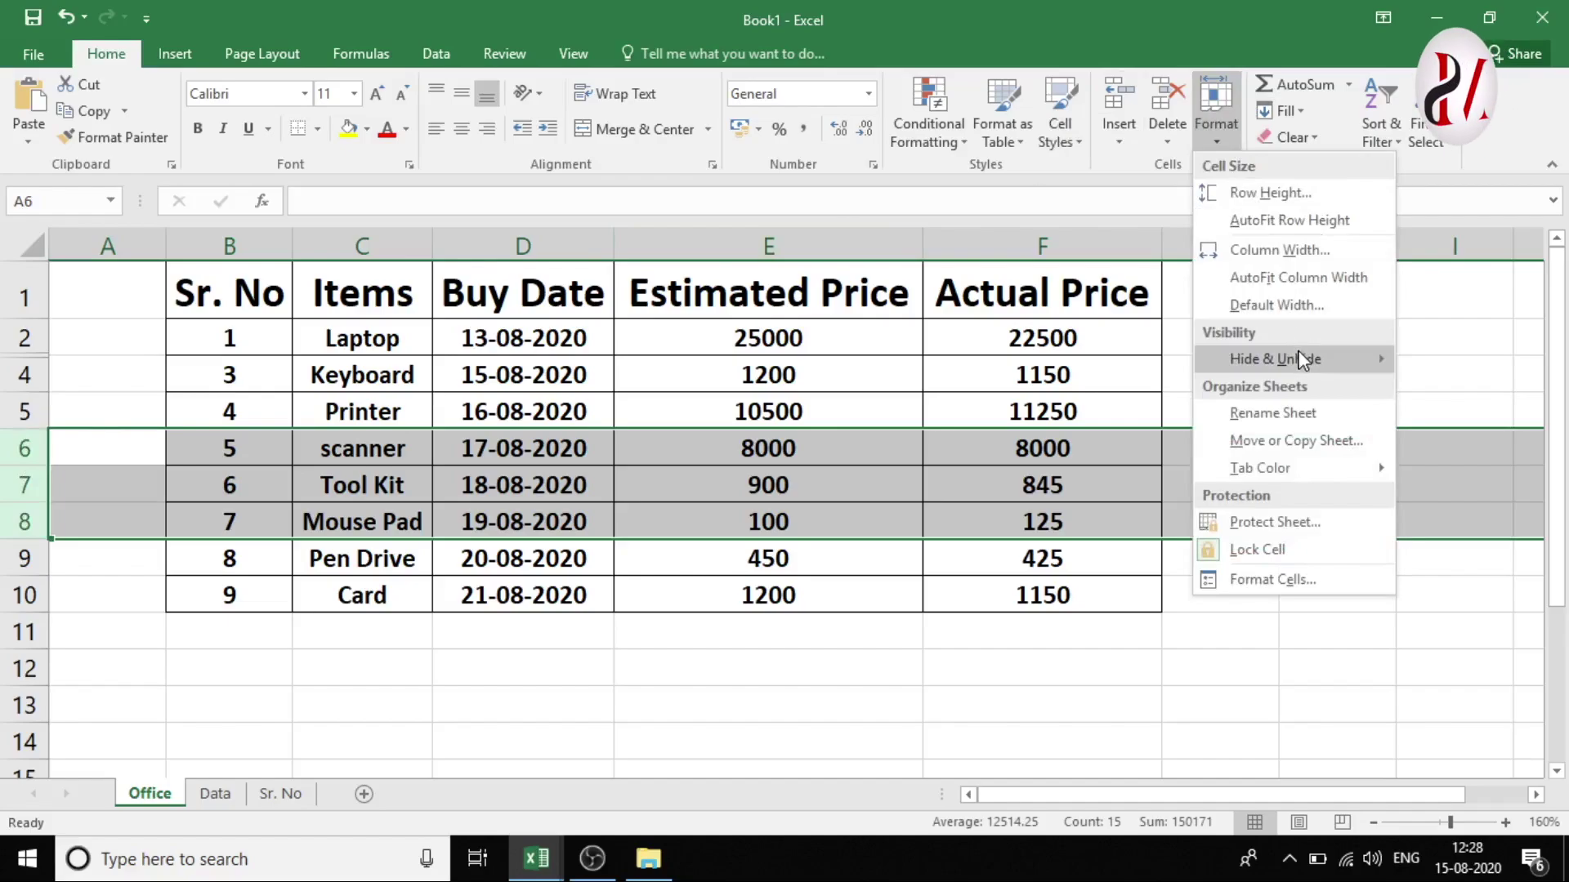
pyautogui.moveTo(1303, 359)
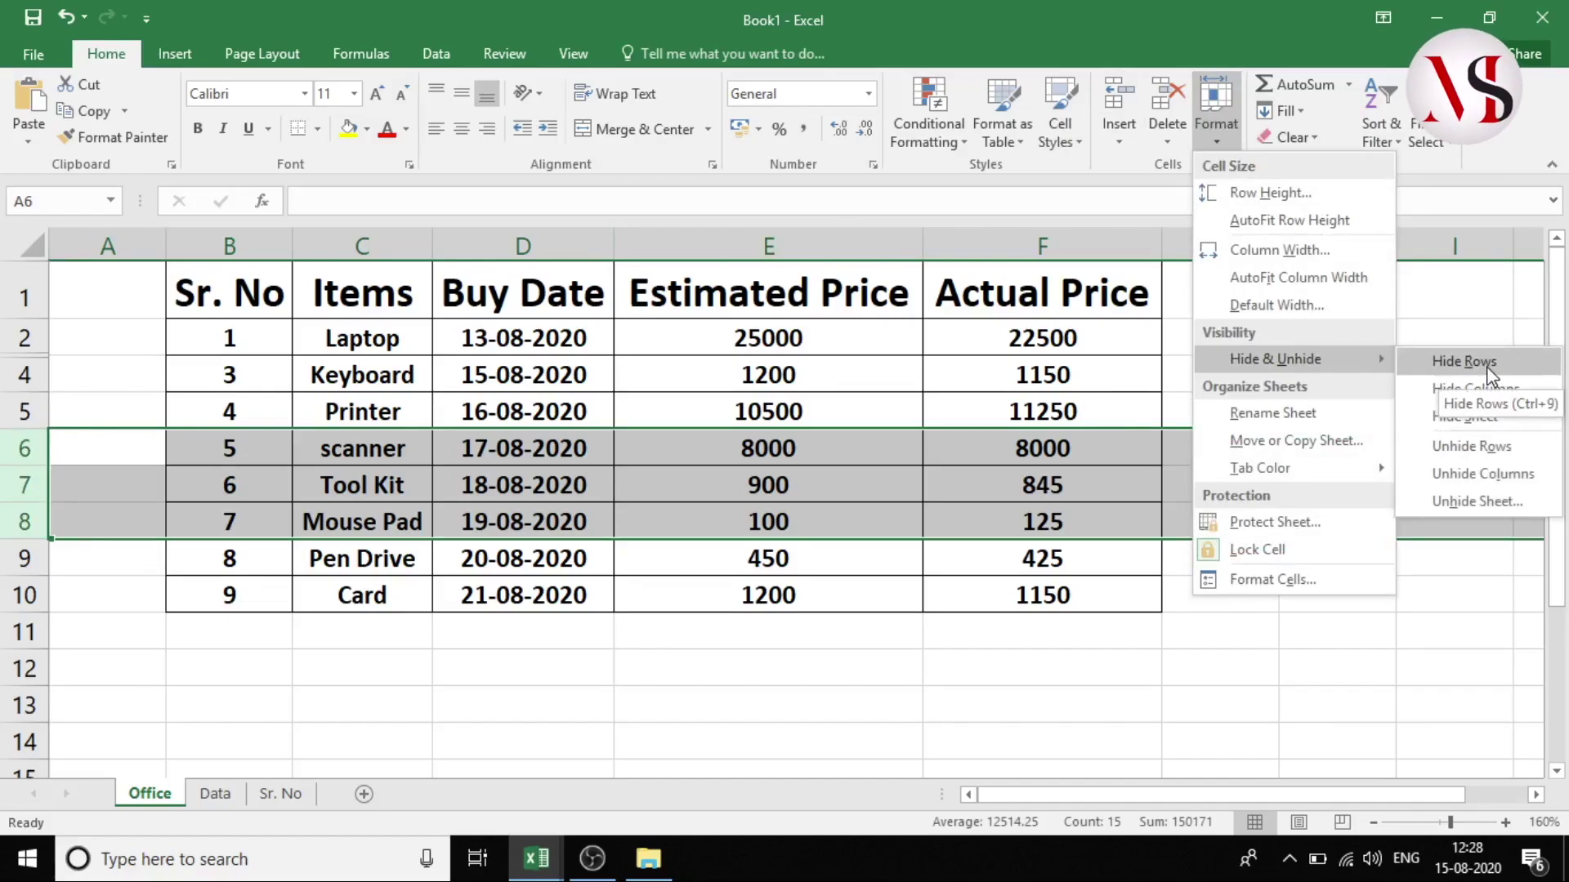
pyautogui.rightClick(24, 461)
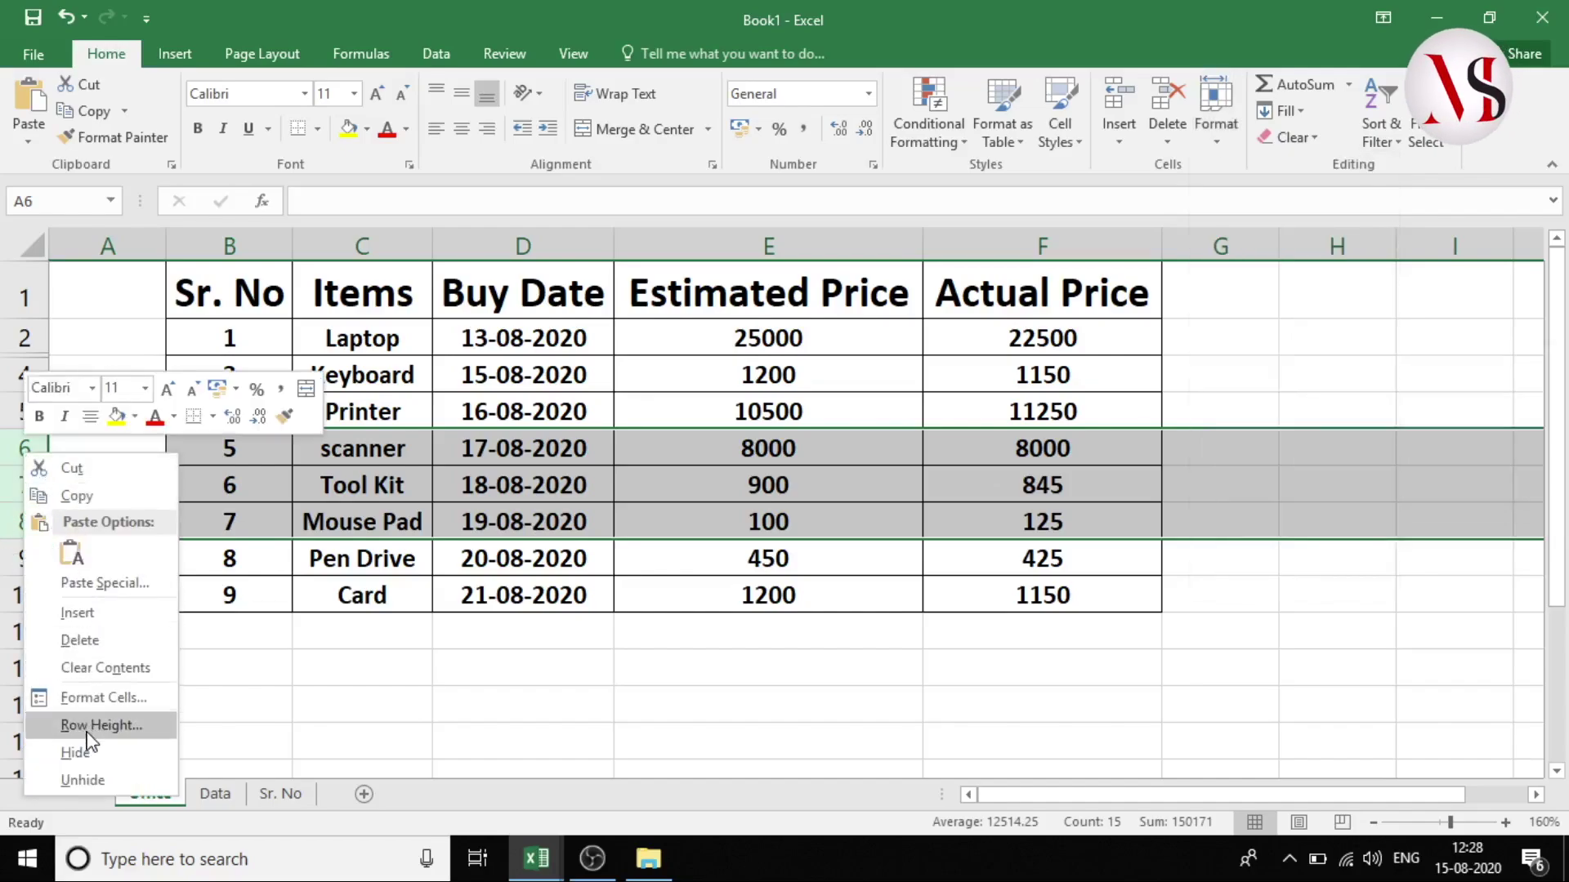
pyautogui.click(90, 757)
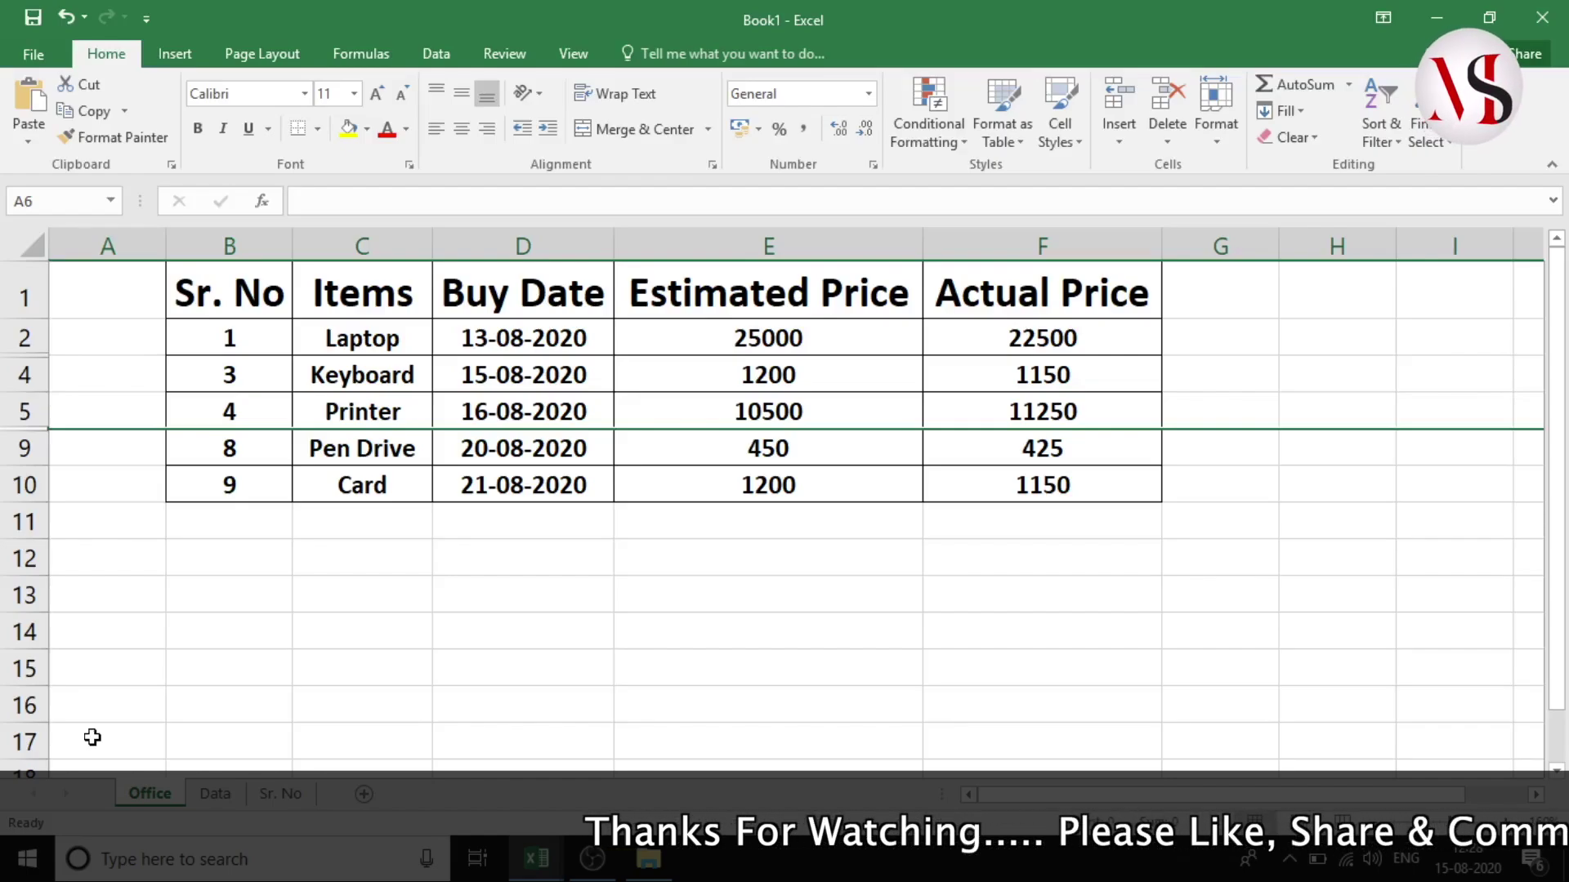
# Step: Hide the non-adjacent rows 4, 10 and 12 together, leaving the rows between them out of the selection
pyautogui.click(75, 559)
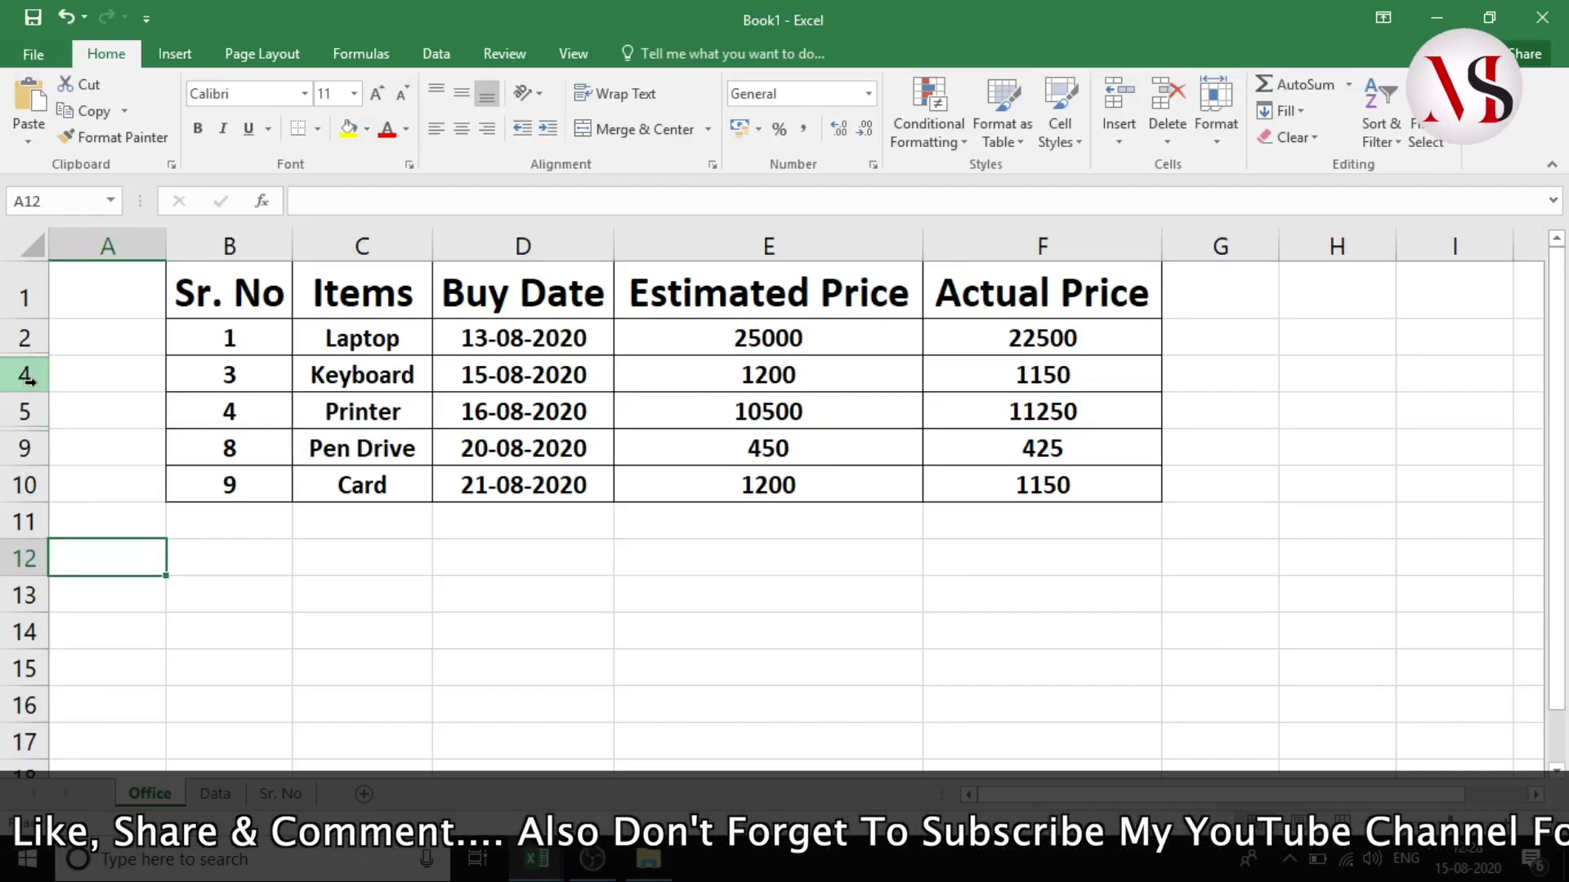
pyautogui.keyDown('ctrl'); pyautogui.click(25, 376); pyautogui.keyUp('ctrl')
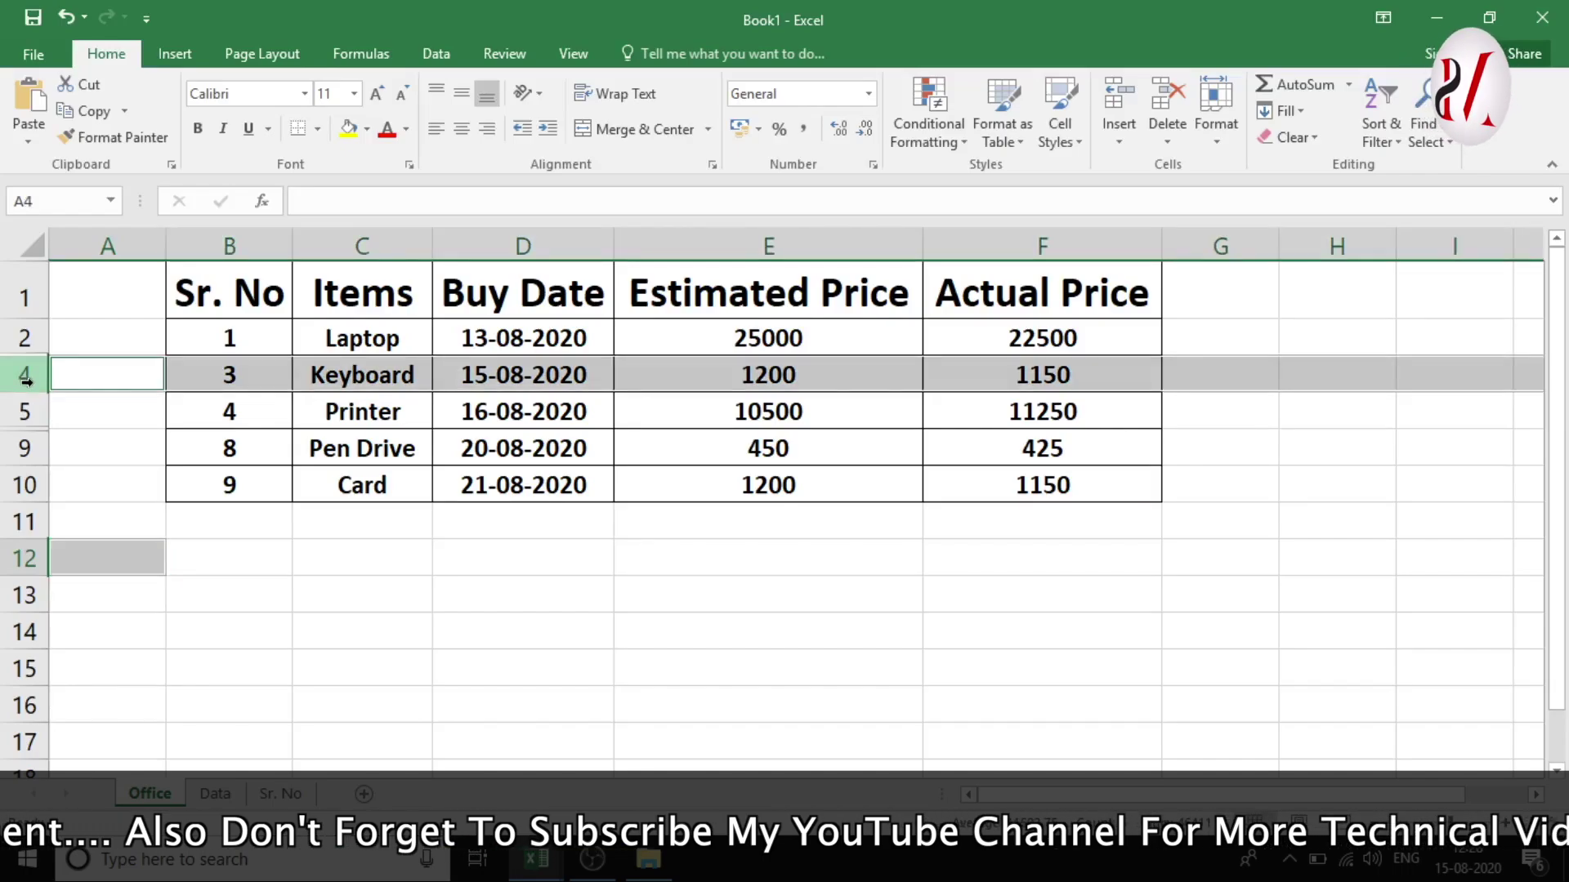
pyautogui.keyDown('ctrl'); pyautogui.click(26, 486); pyautogui.keyUp('ctrl')
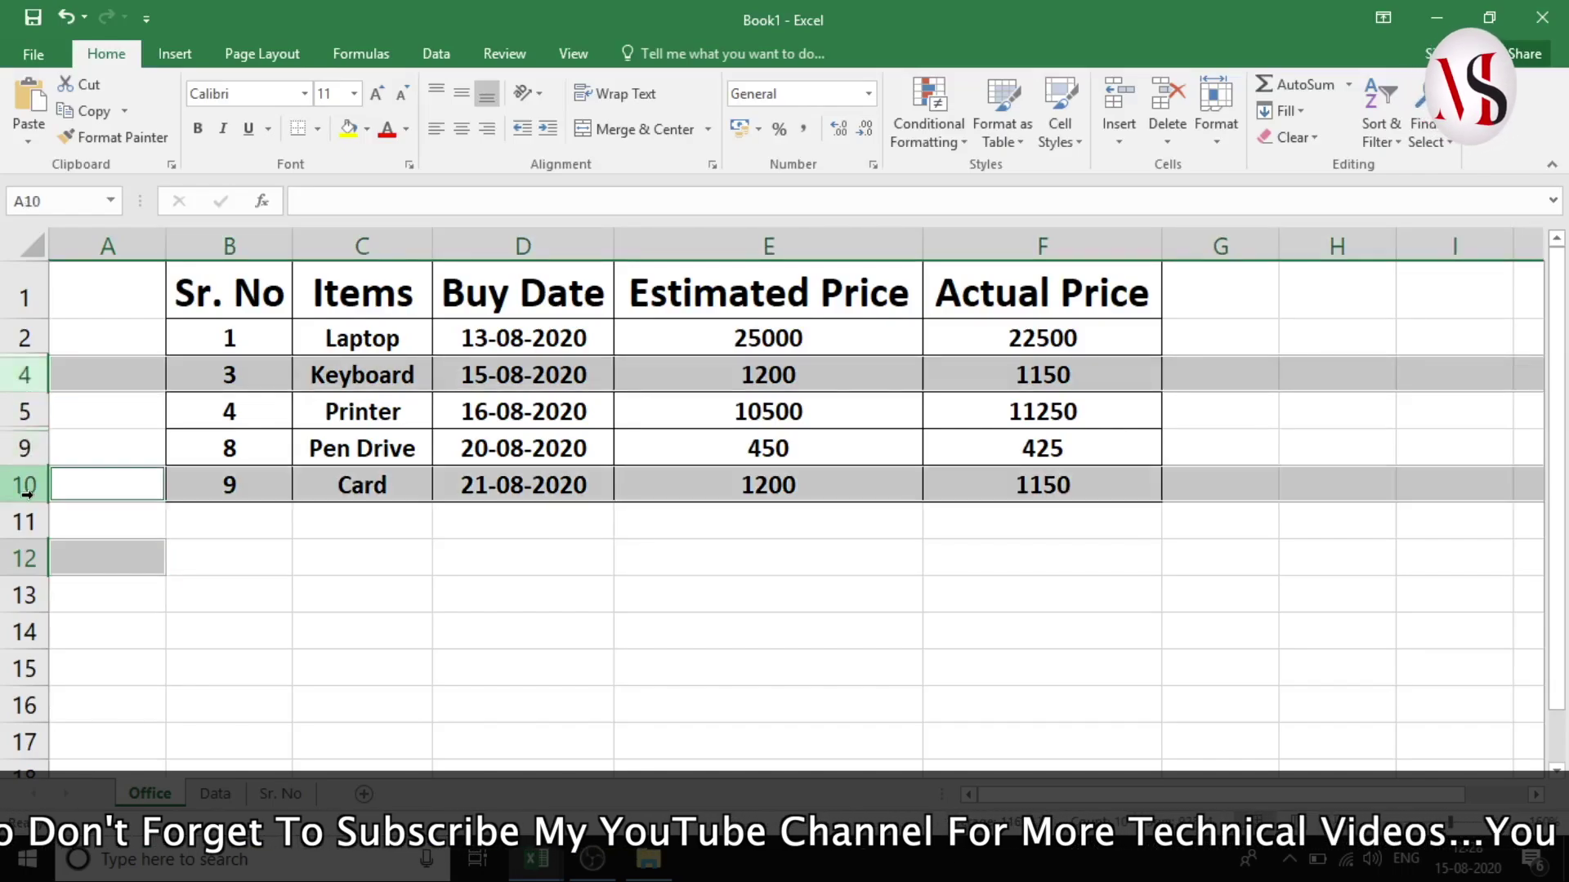
pyautogui.keyDown('ctrl'); pyautogui.click(25, 558); pyautogui.keyUp('ctrl')
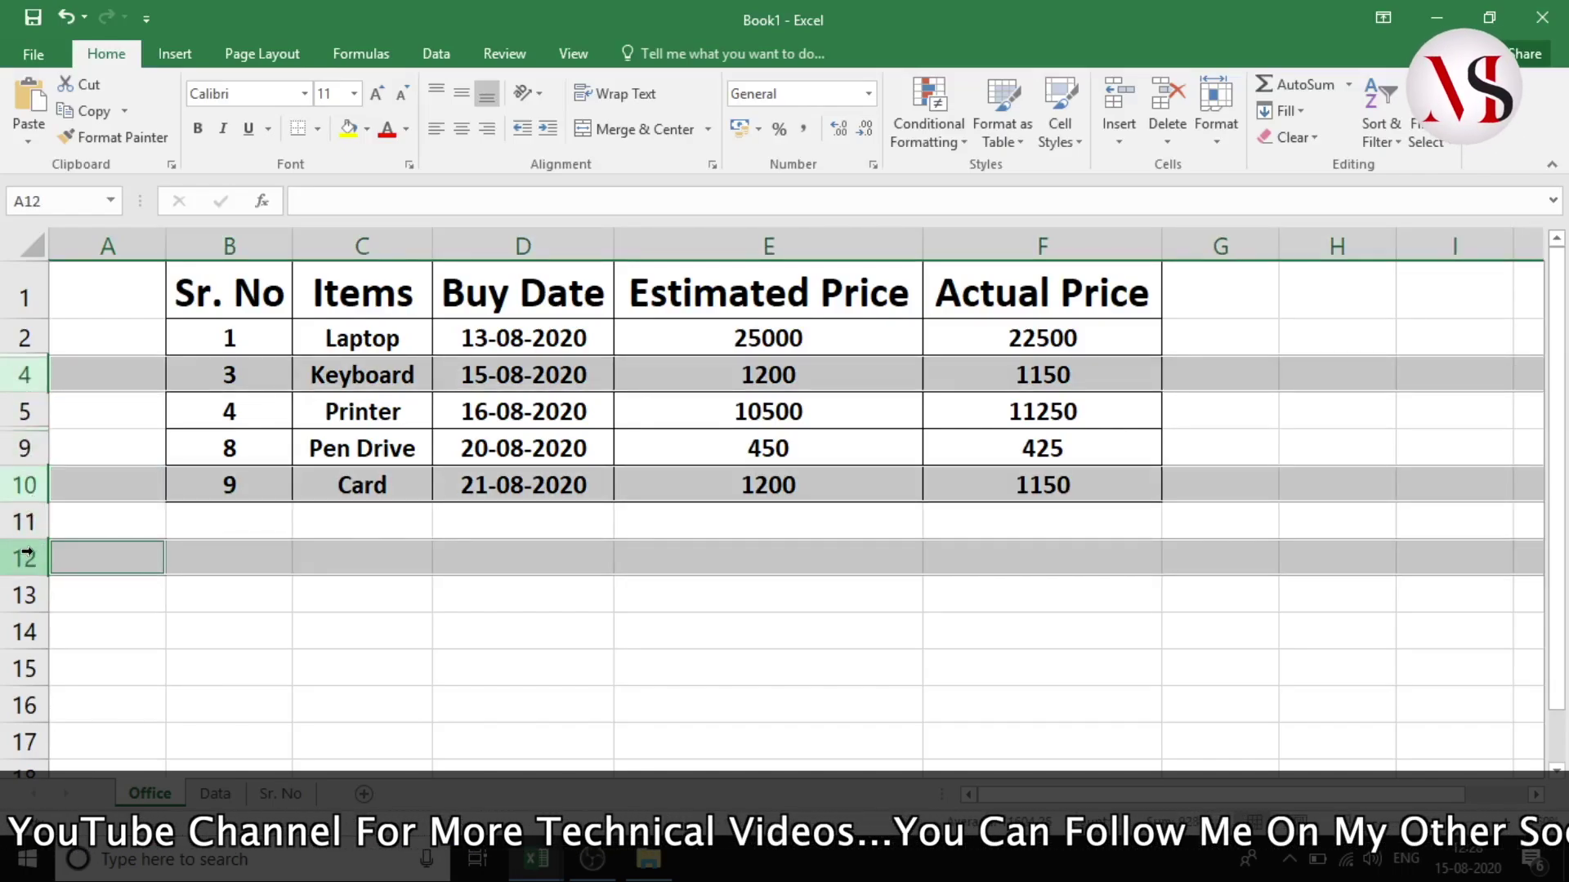
pyautogui.rightClick(18, 485)
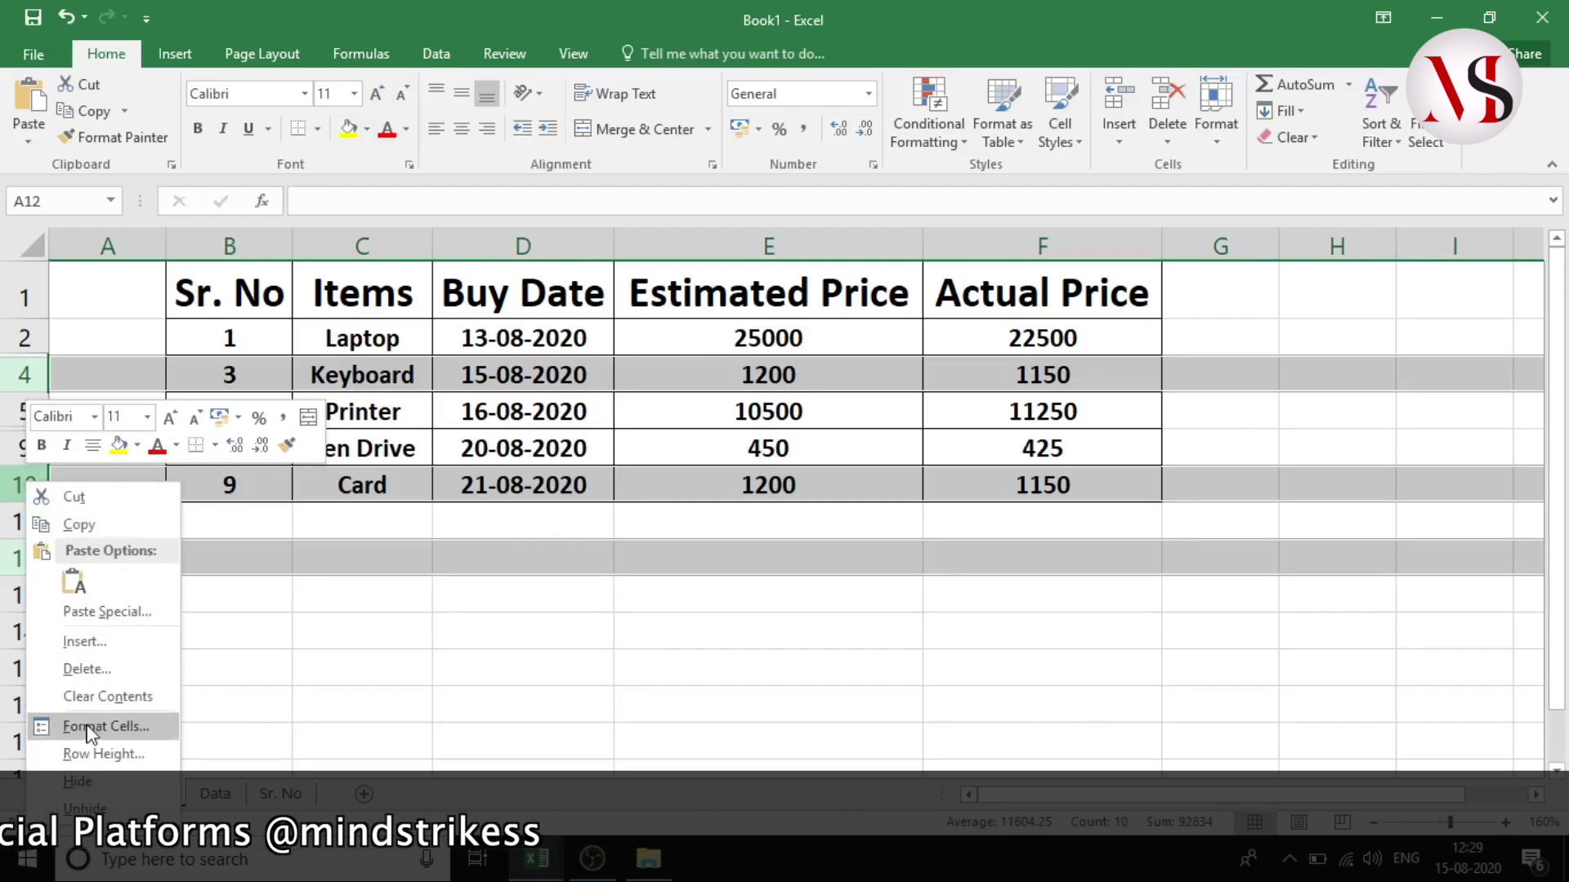
pyautogui.click(79, 782)
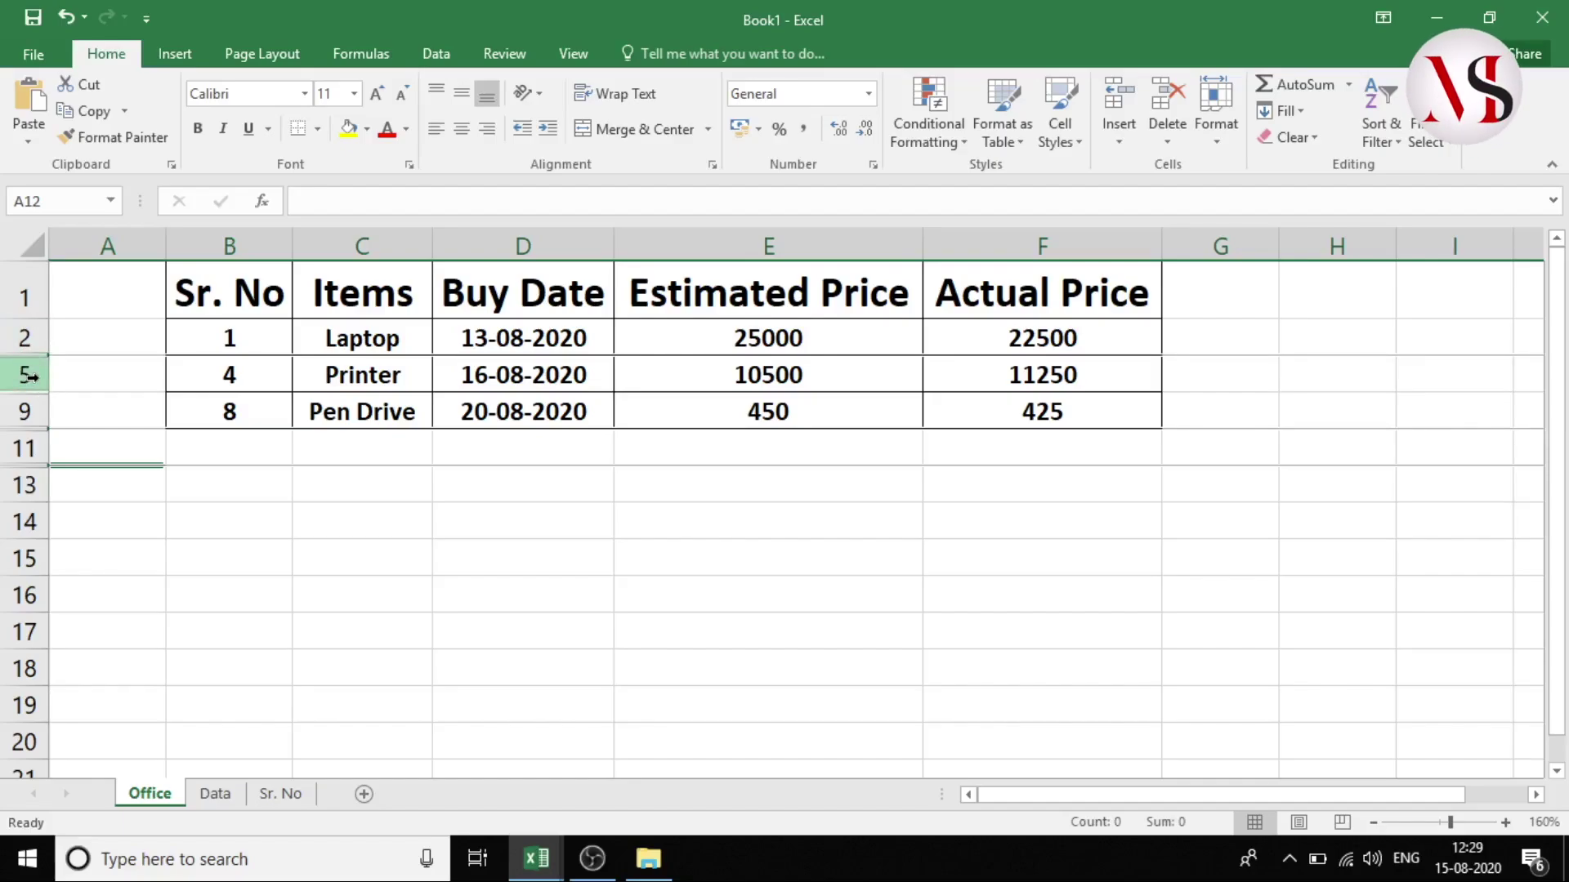
# Step: Unhide the hidden rows 3 and 4 between the Laptop and Printer rows
pyautogui.moveTo(24, 338); pyautogui.dragTo(26, 380)
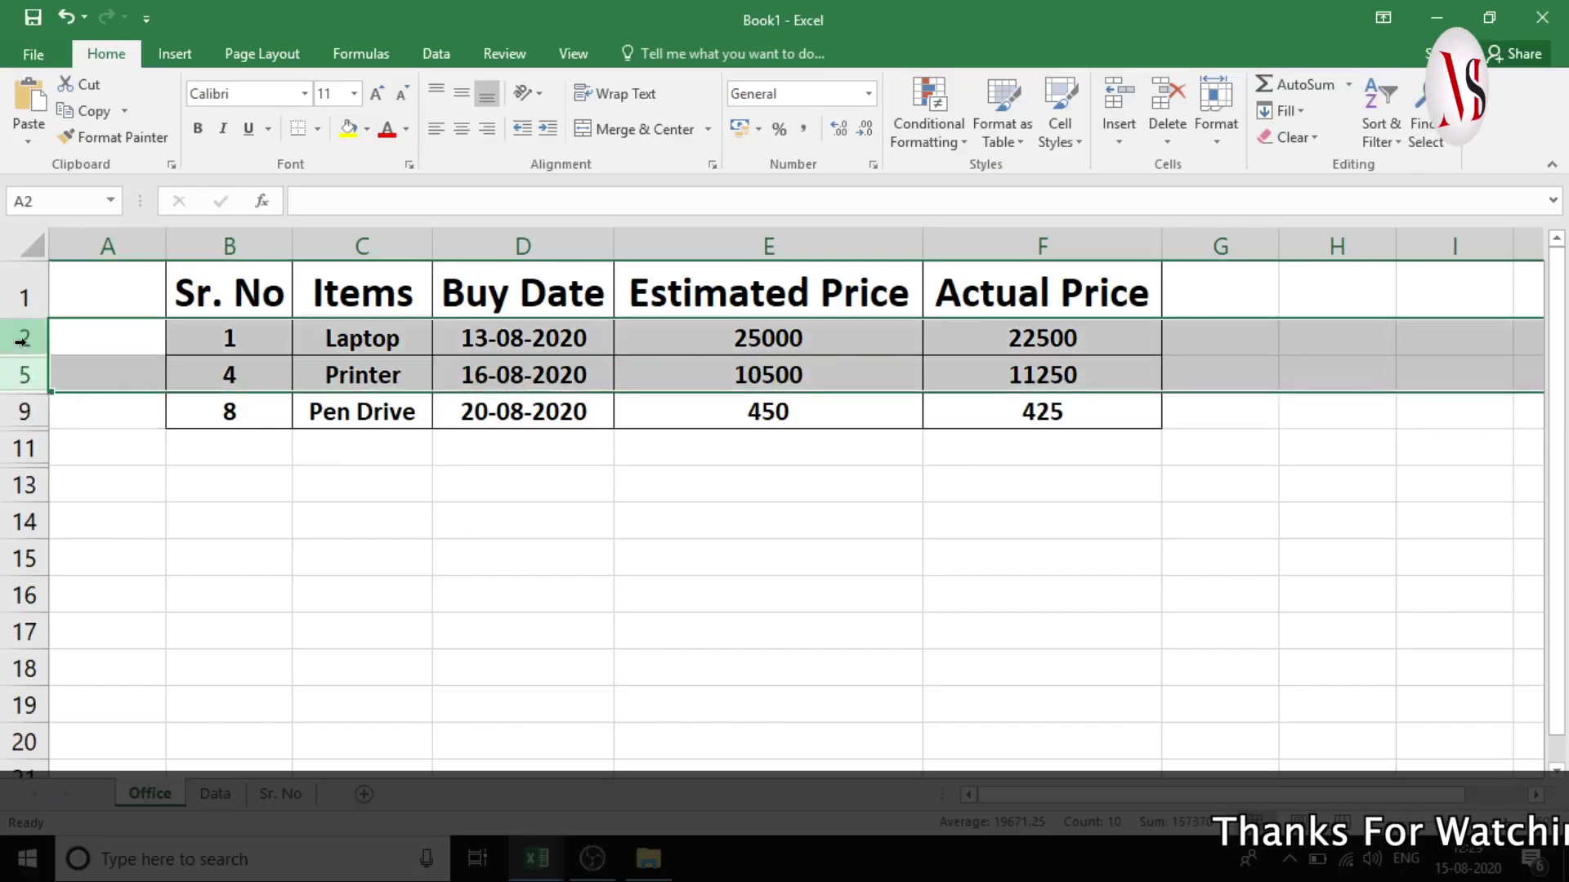
pyautogui.rightClick(22, 340)
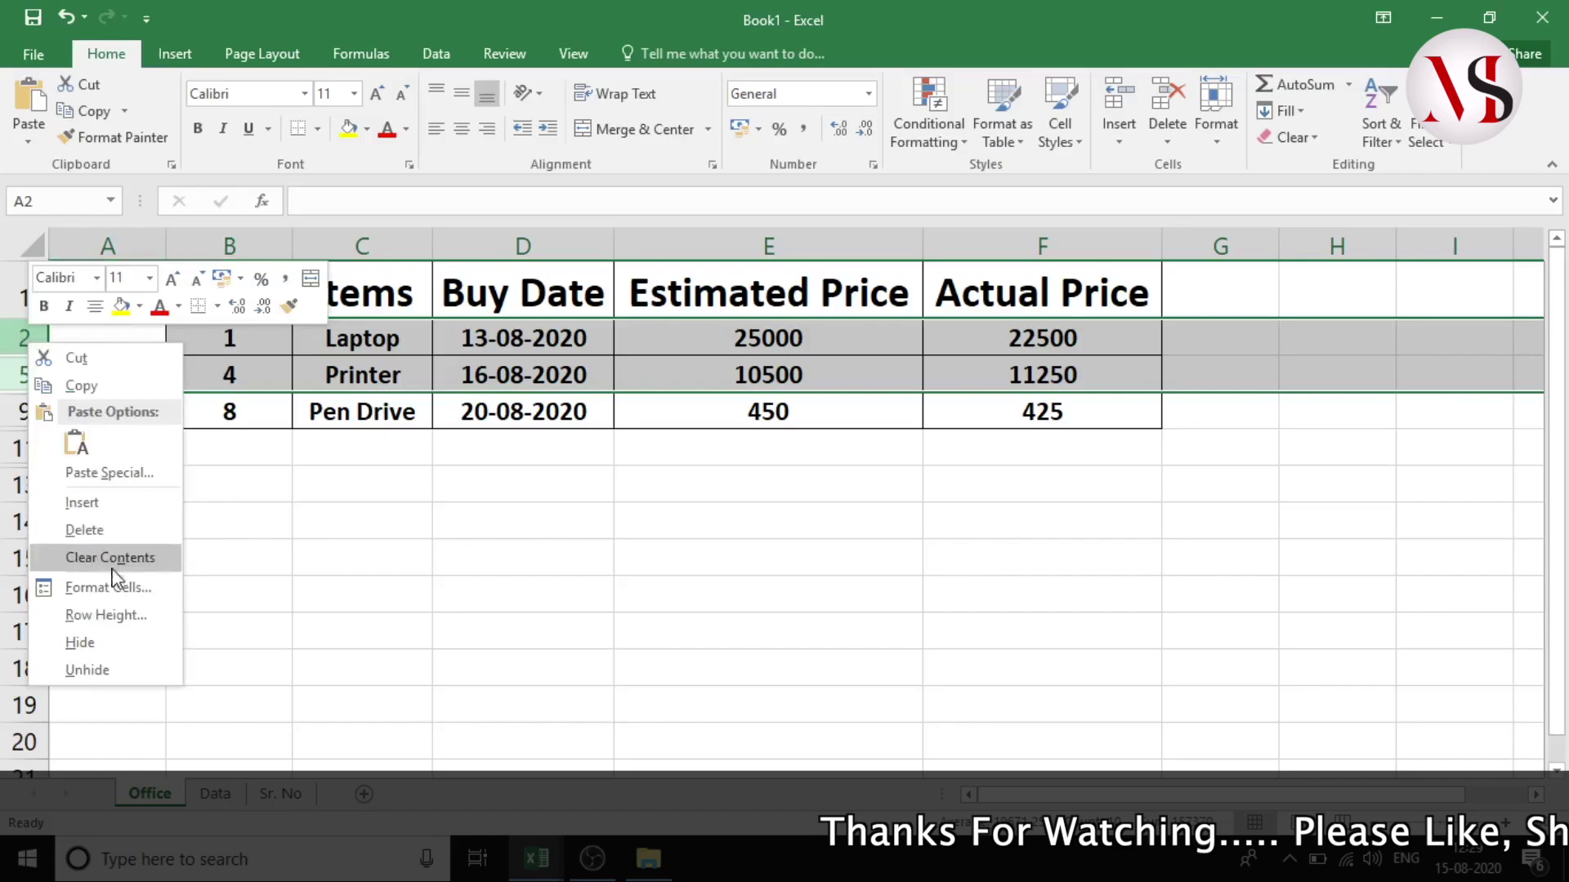
pyautogui.click(87, 670)
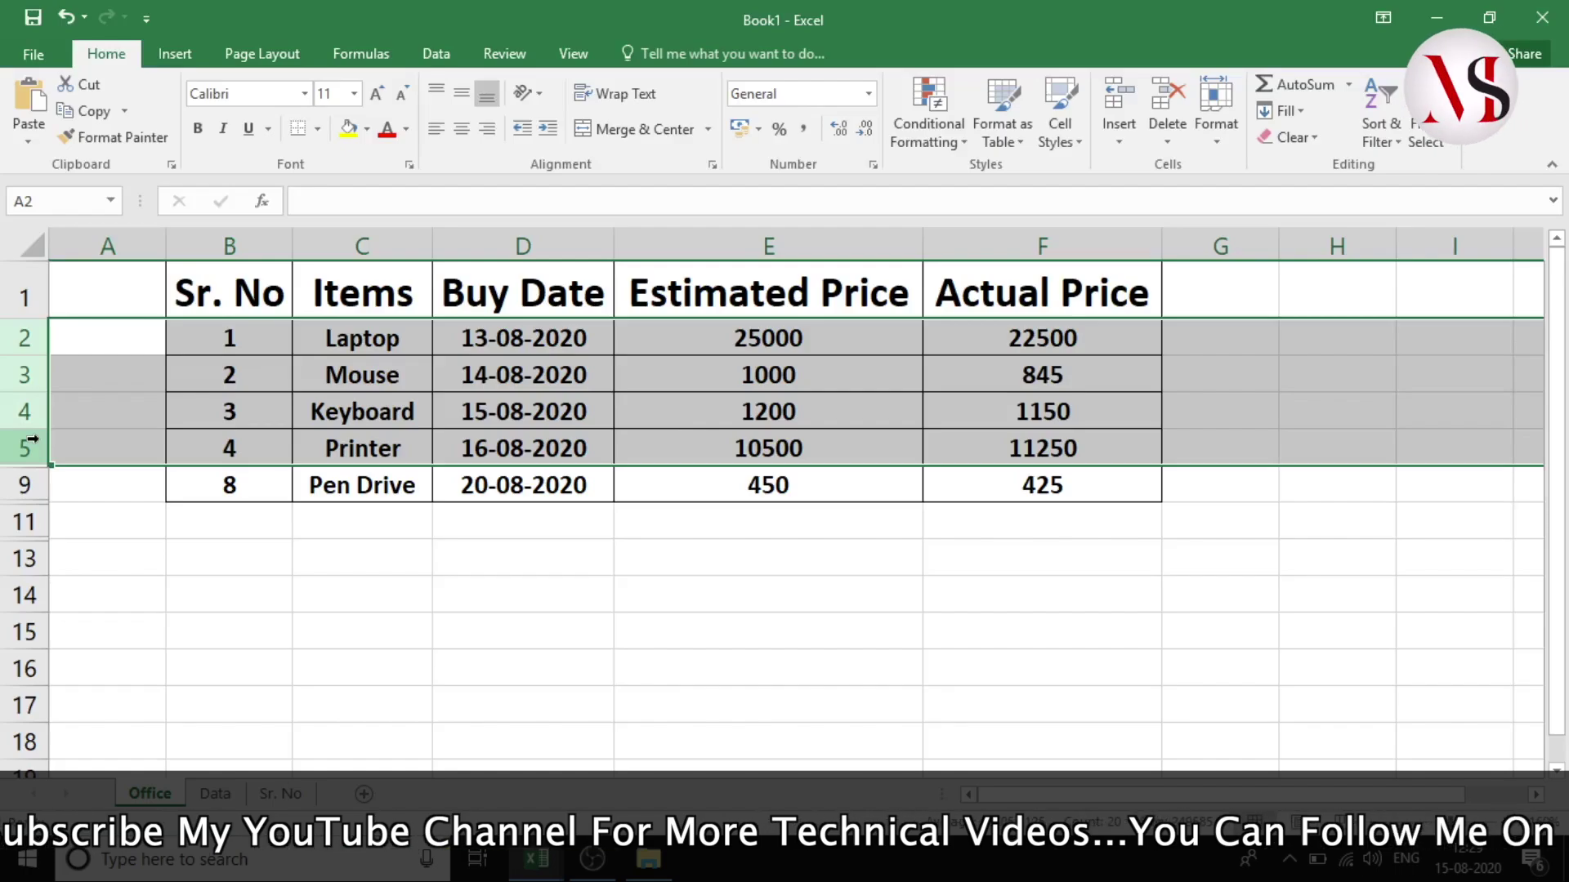
# Step: Unhide all remaining hidden rows across the entire Office sheet at once and select cell A5
pyautogui.click(25, 243)
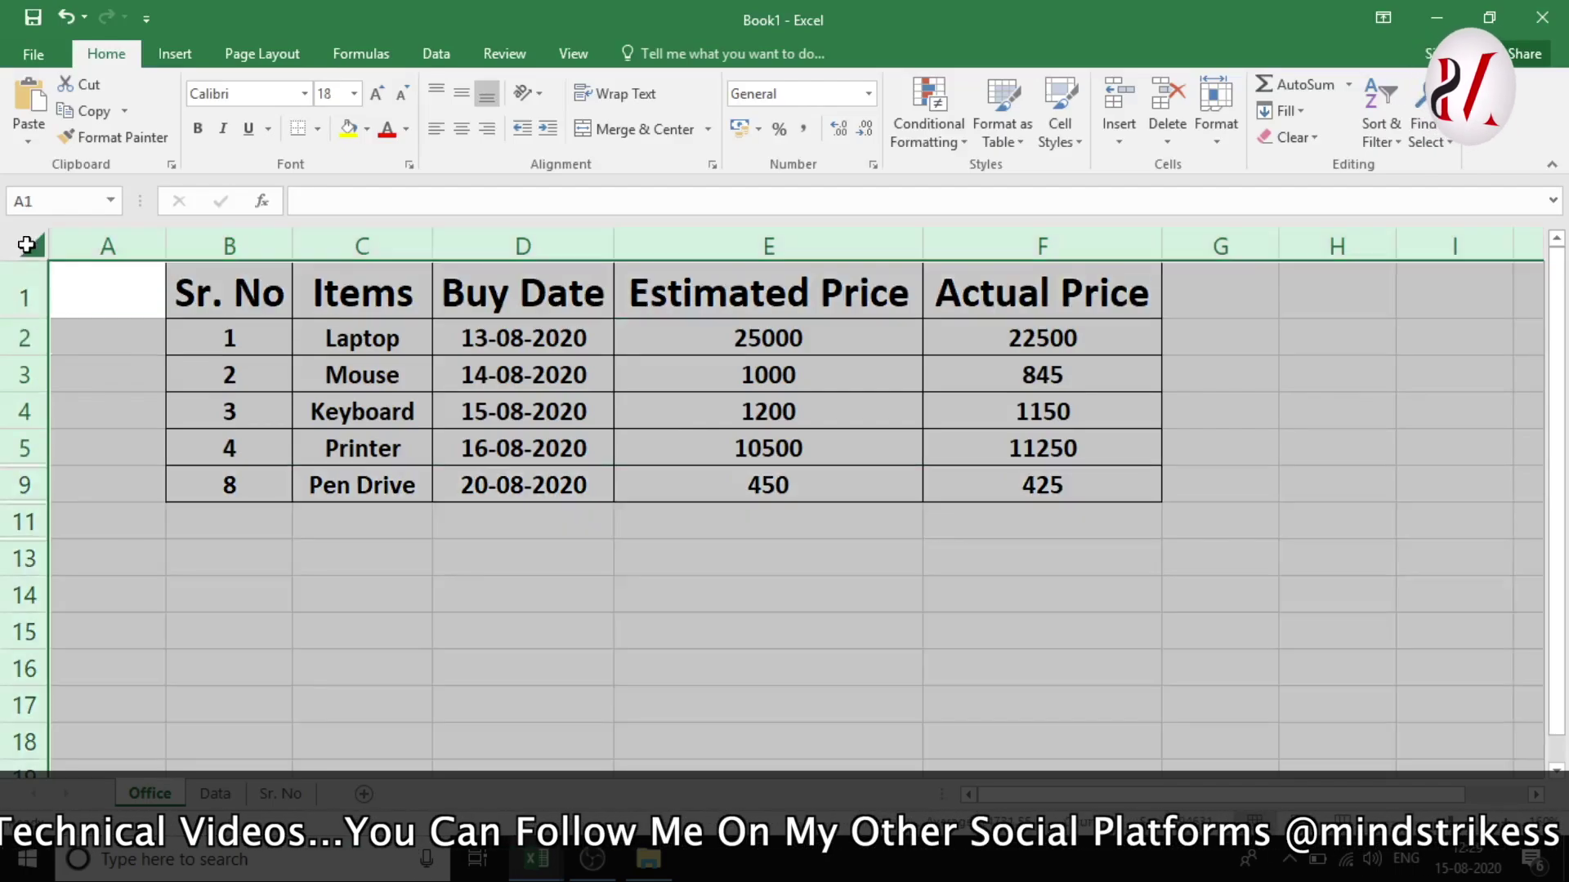
pyautogui.rightClick(23, 369)
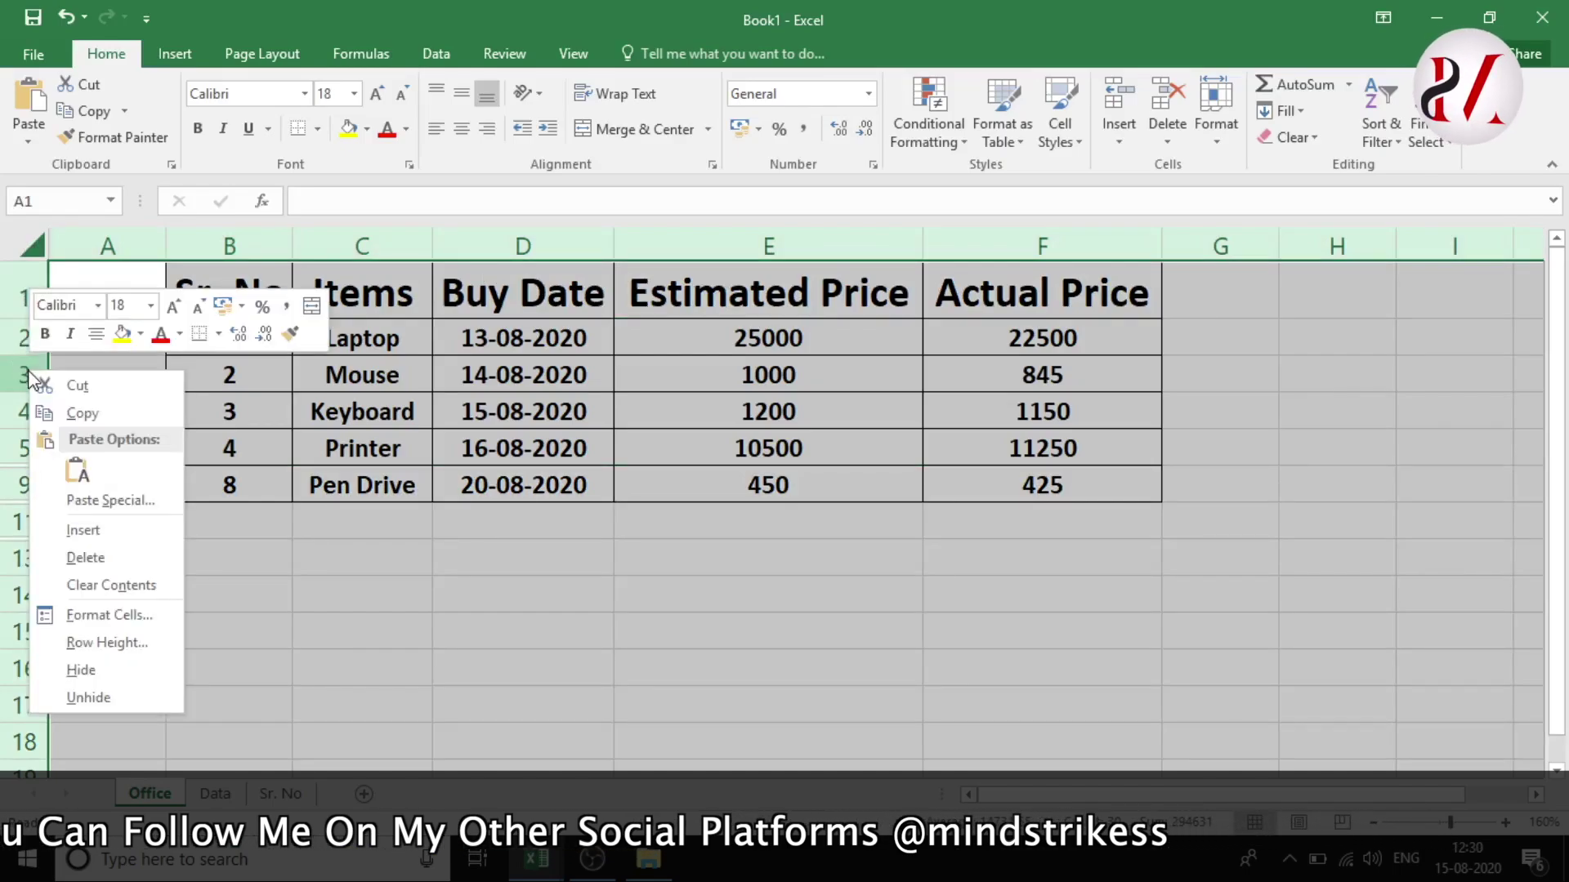
pyautogui.click(89, 697)
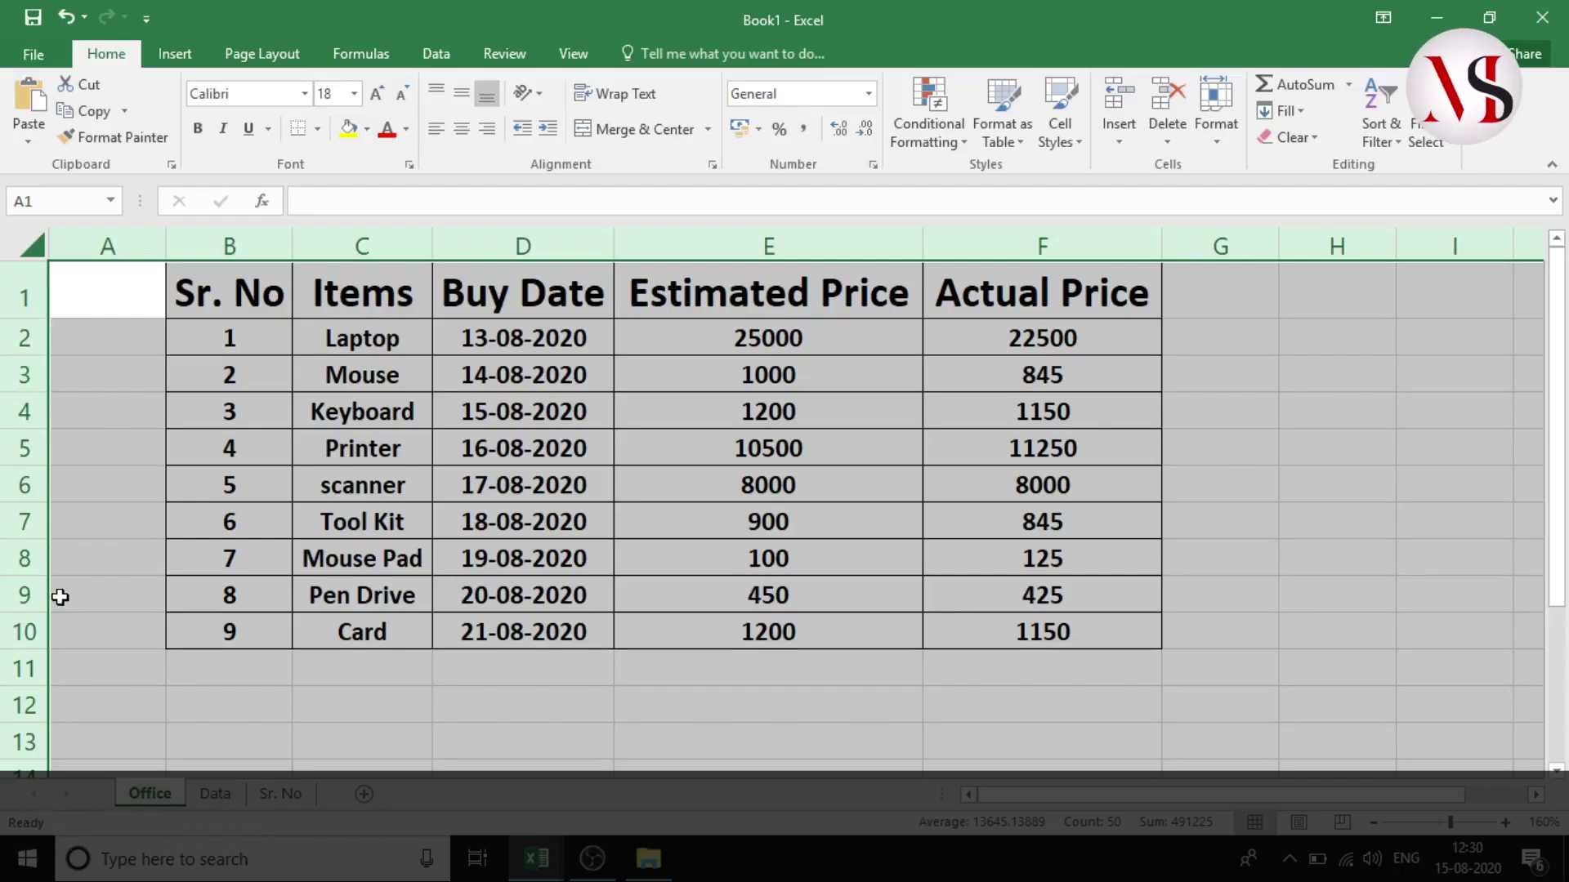
pyautogui.click(95, 452)
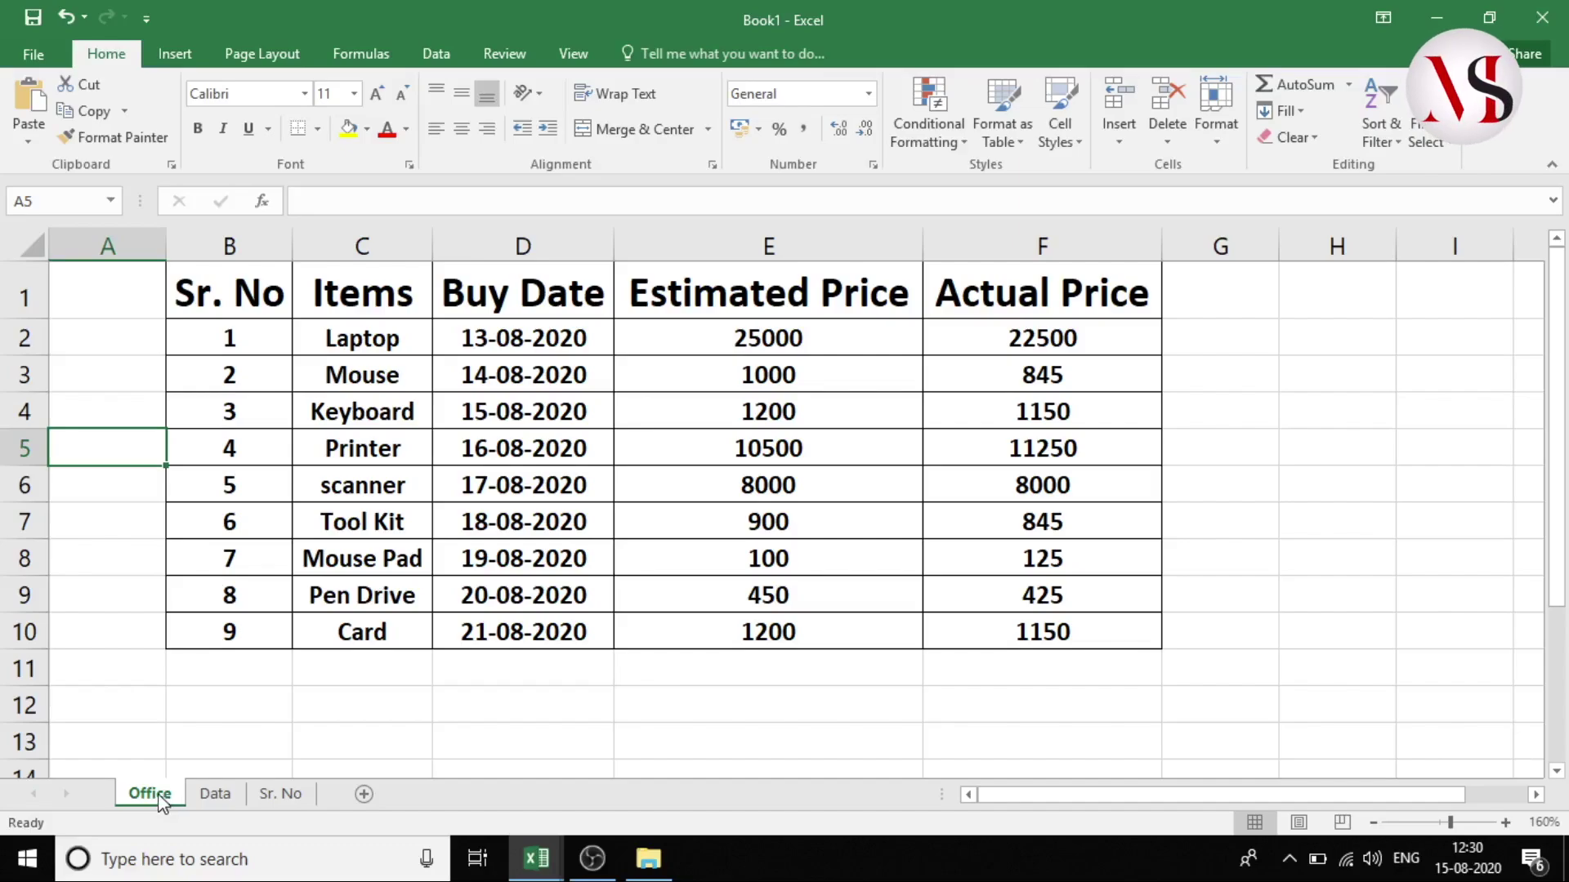
# Step: Hide the Office worksheet and the Sr. No worksheet one after the other, keeping the Data sheet
pyautogui.click(215, 795)
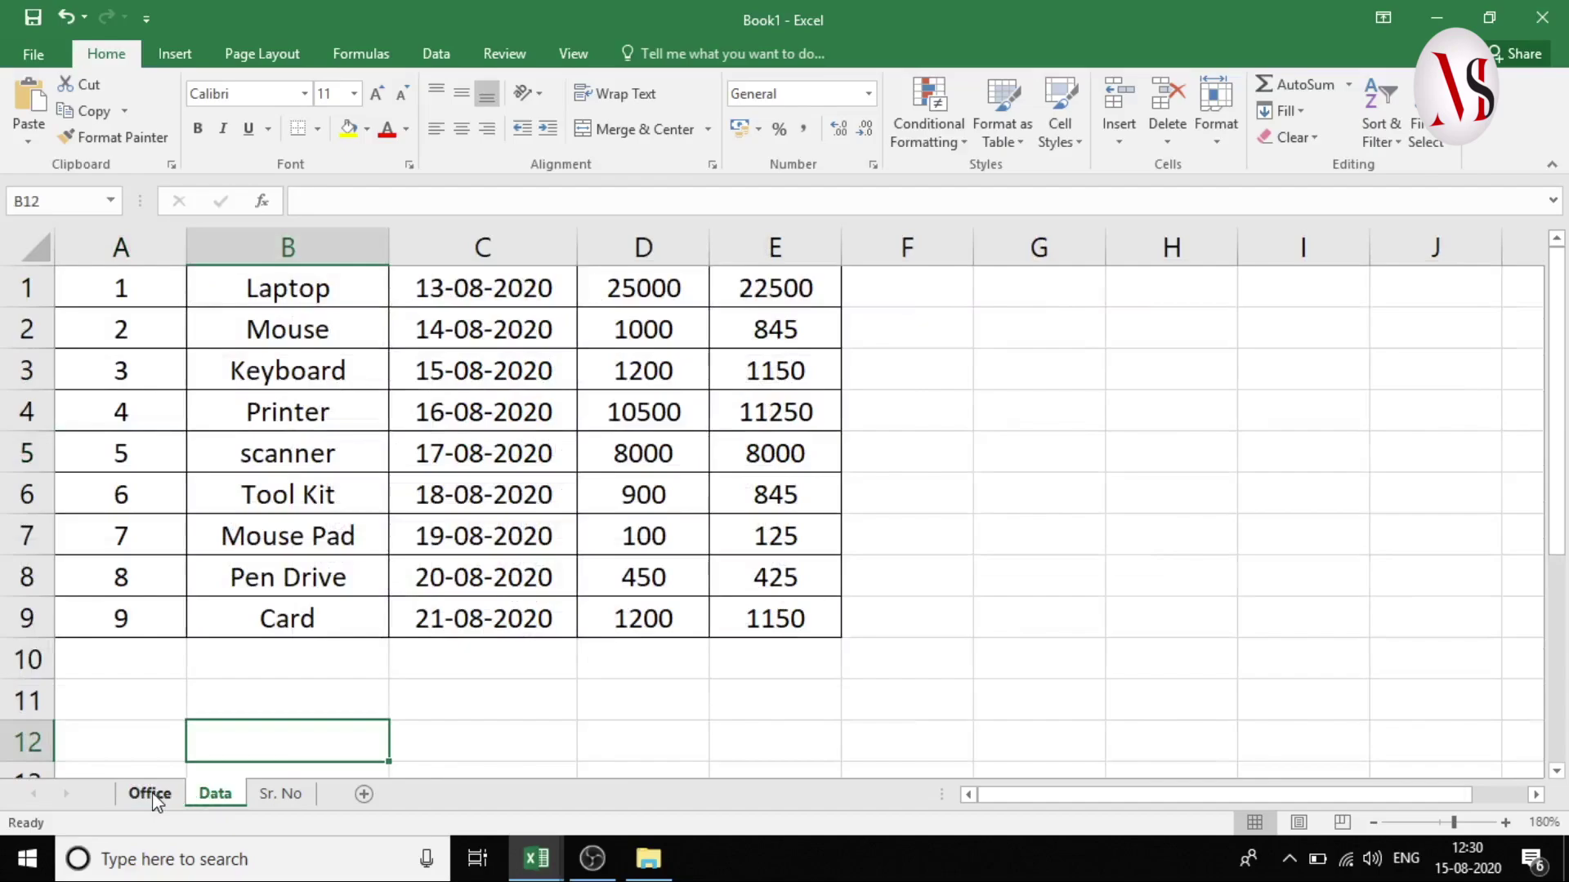
pyautogui.click(150, 795)
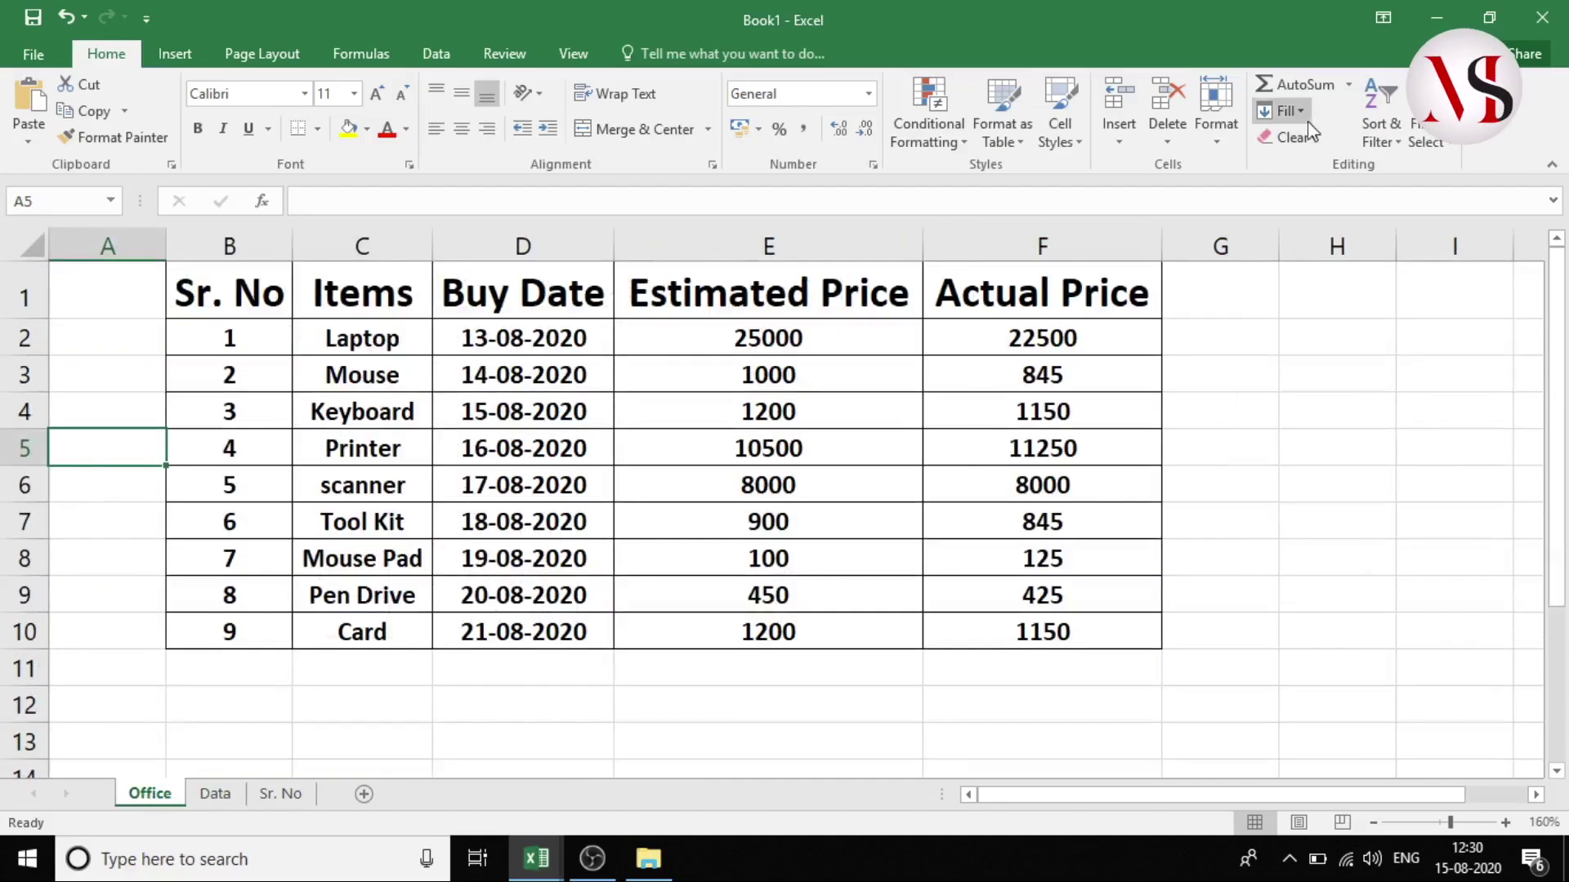
pyautogui.click(1227, 139)
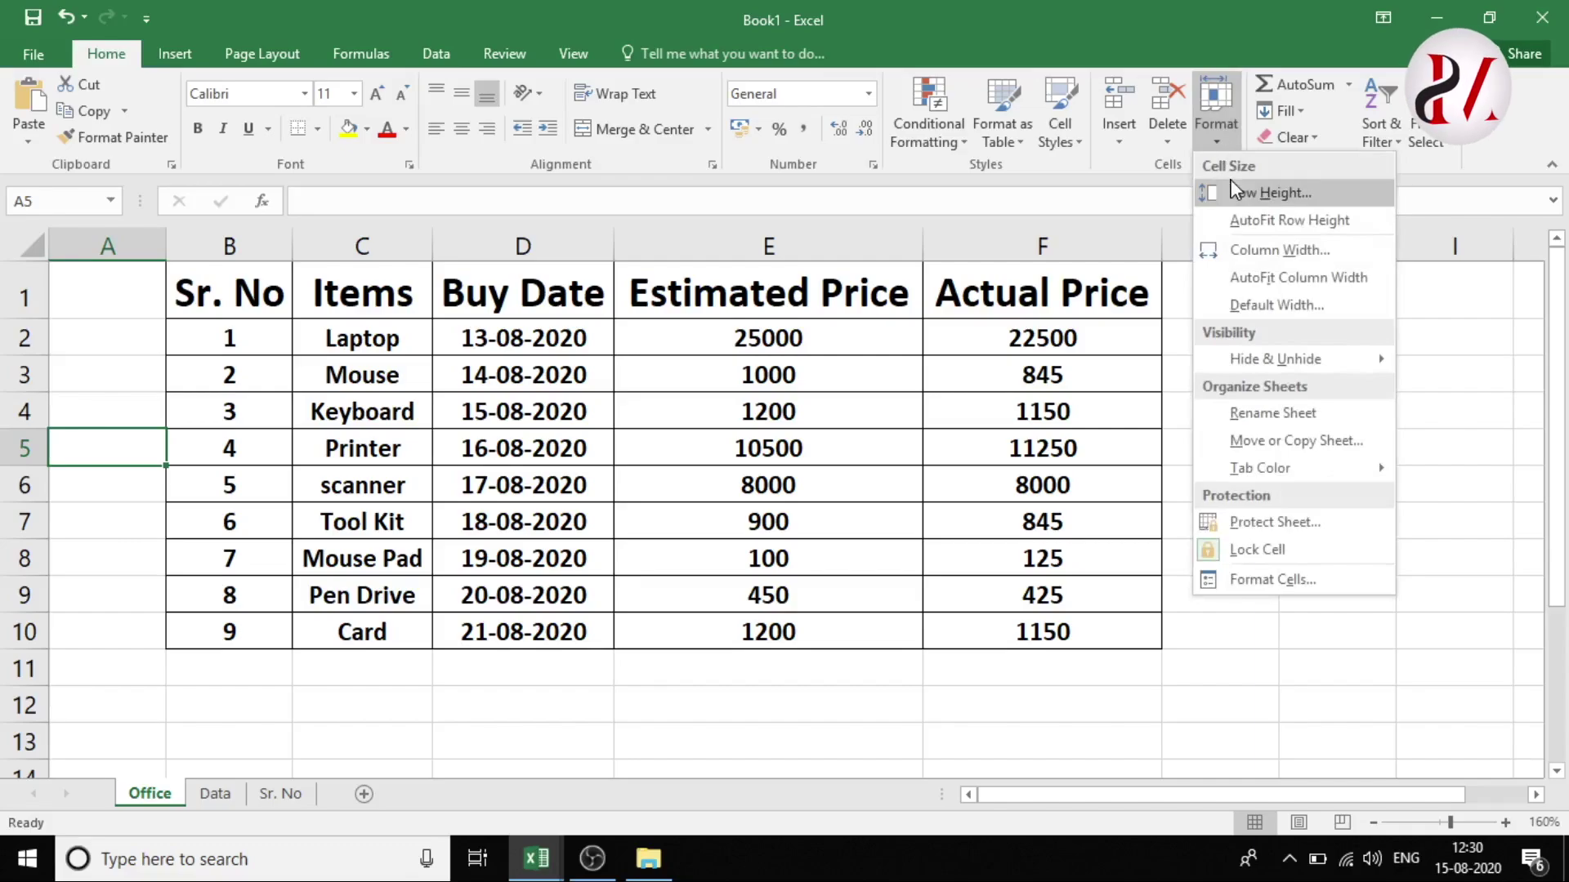
pyautogui.moveTo(1268, 360)
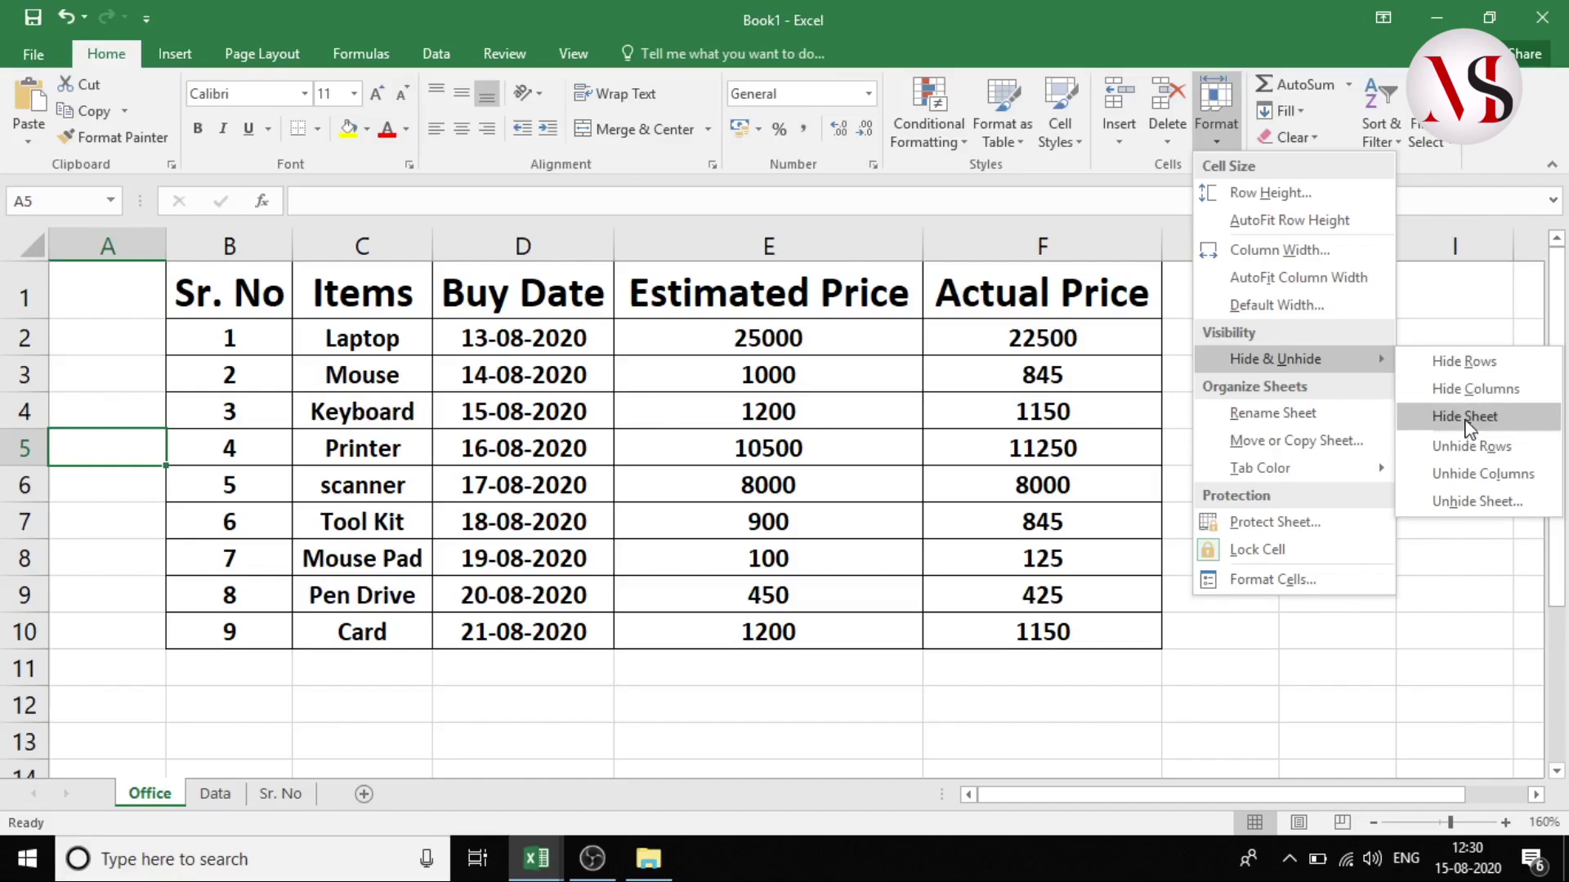
pyautogui.click(1465, 421)
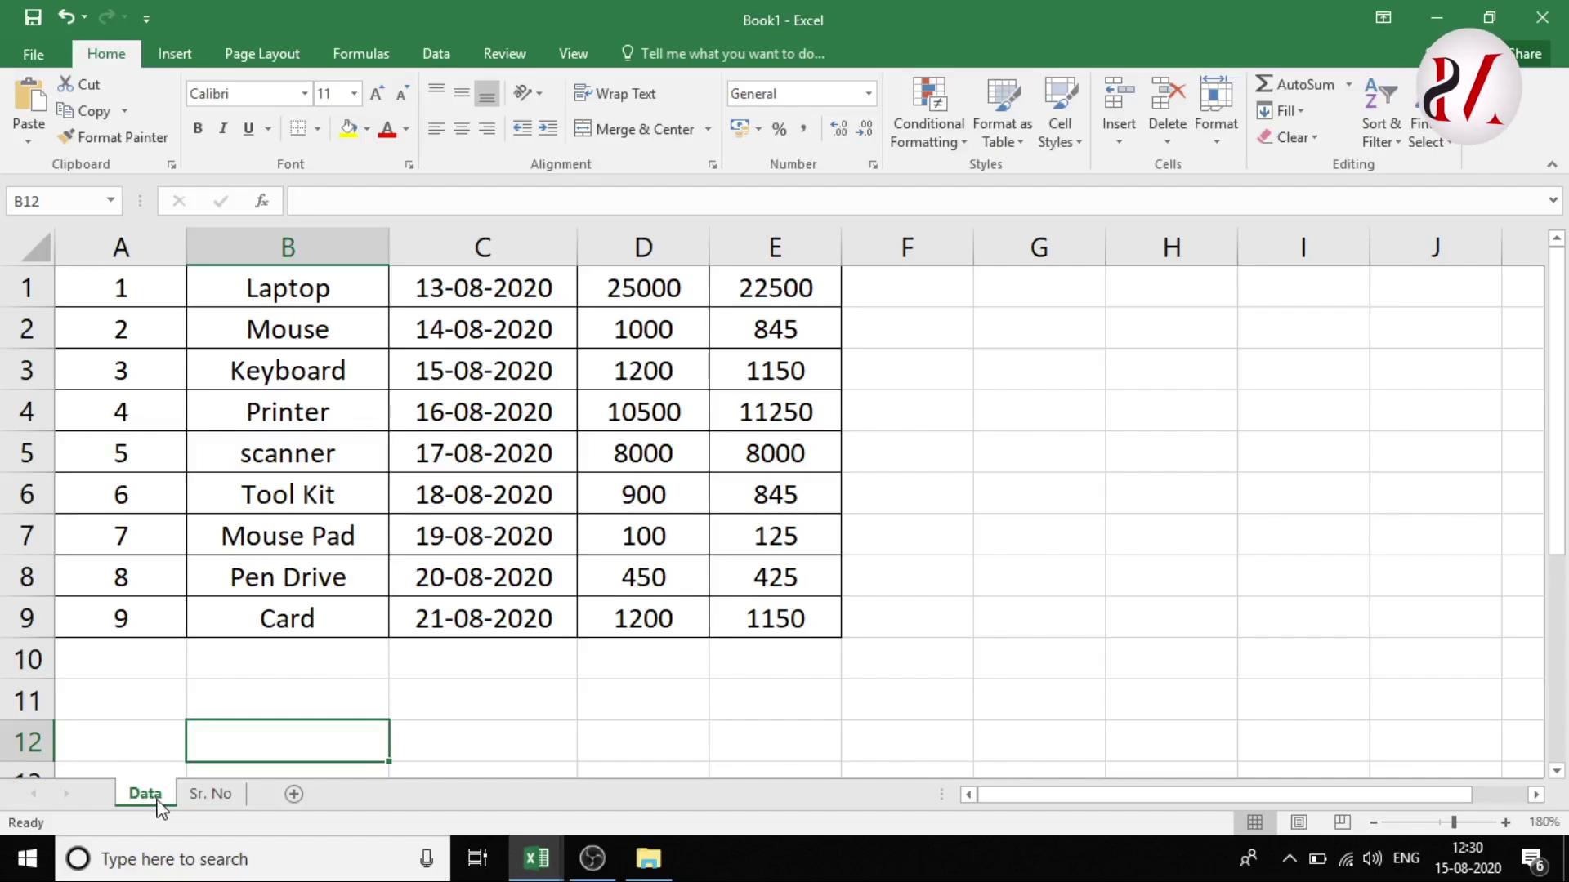
pyautogui.click(211, 794)
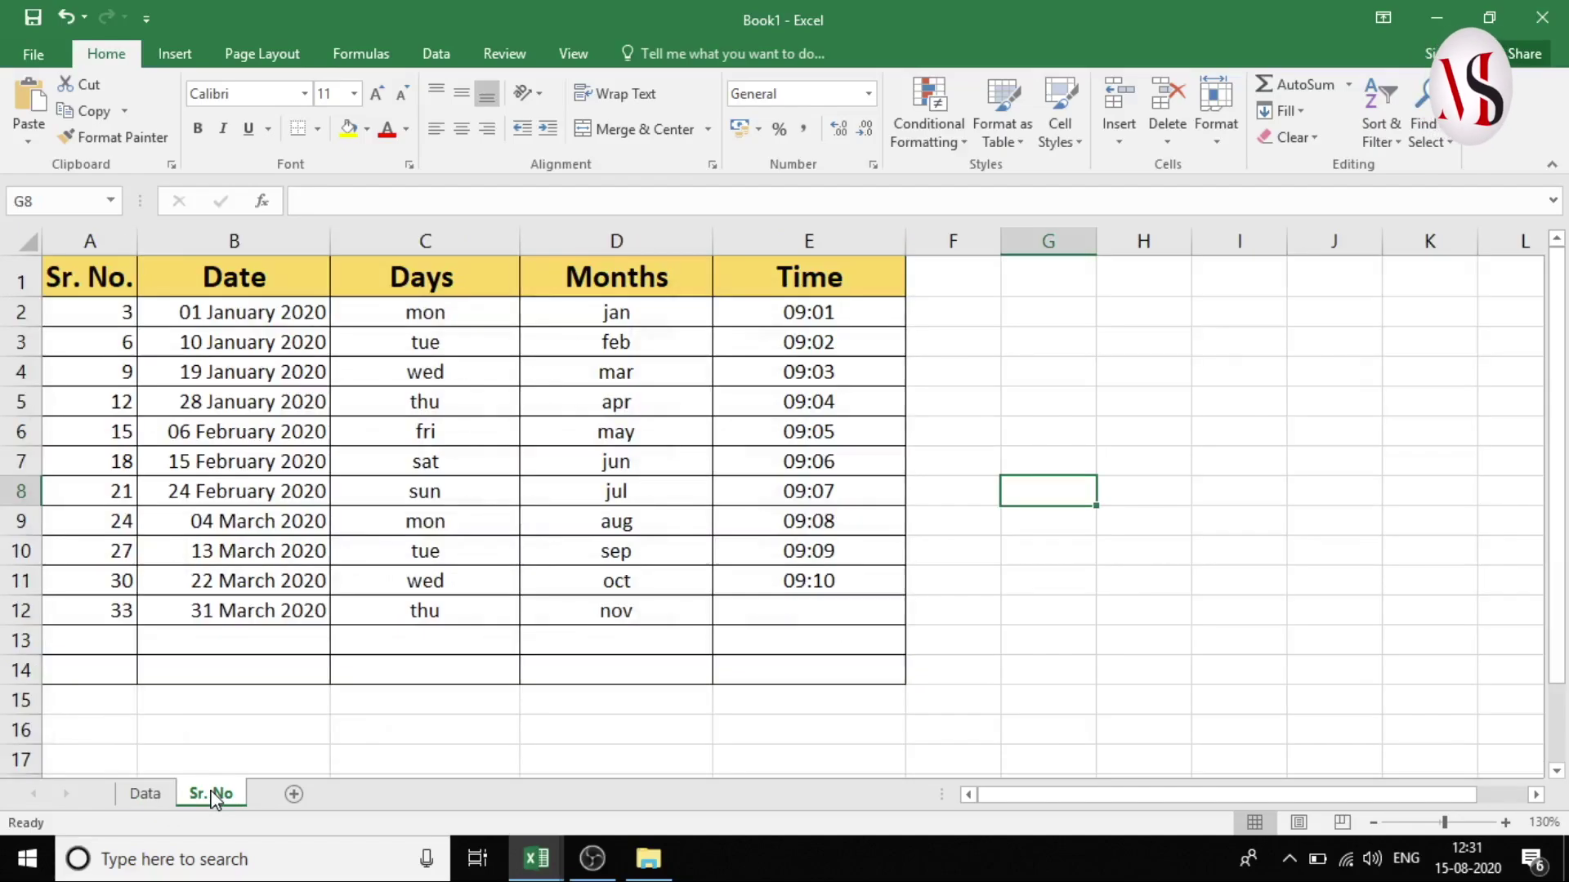
pyautogui.rightClick(214, 798)
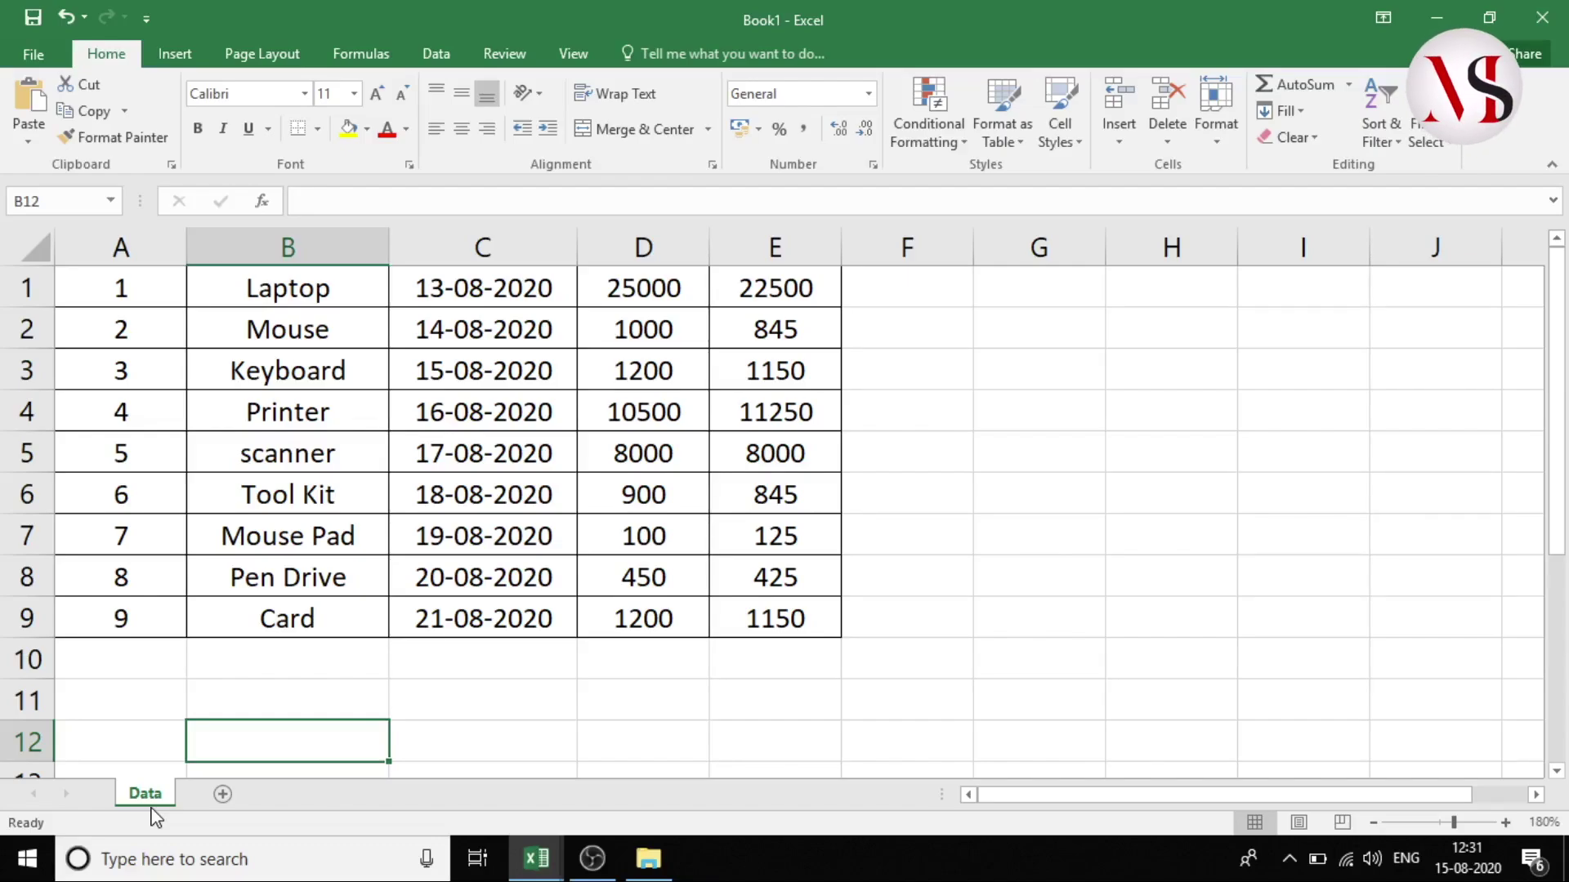
# Step: Unhide the Sr. No worksheet from the list of hidden sheets
pyautogui.click(1219, 139)
pyautogui.moveTo(1263, 358)
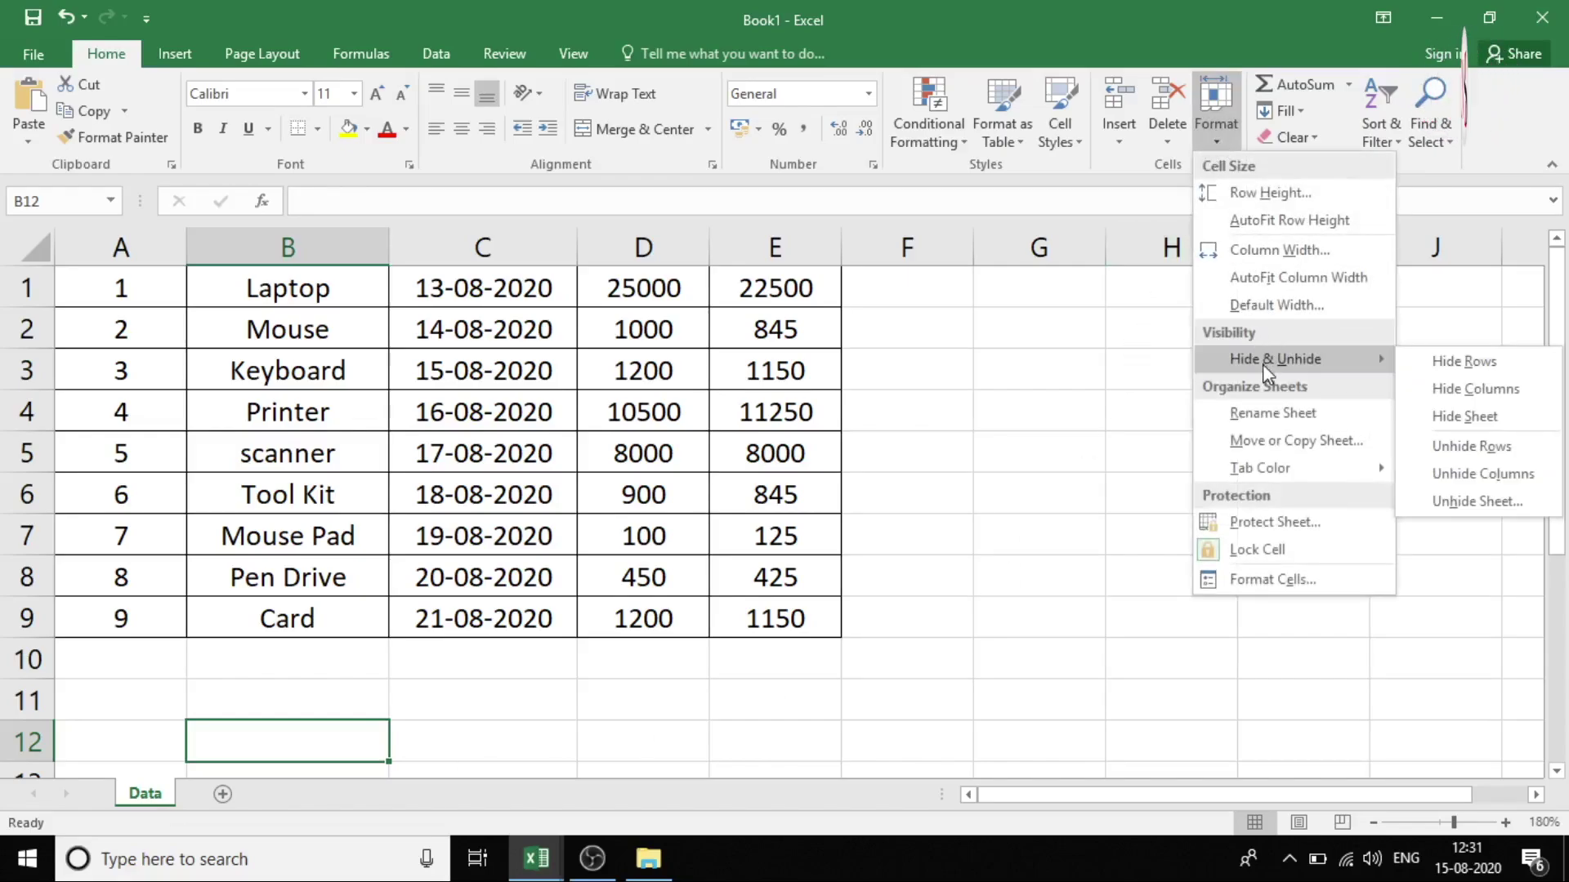
pyautogui.click(1487, 504)
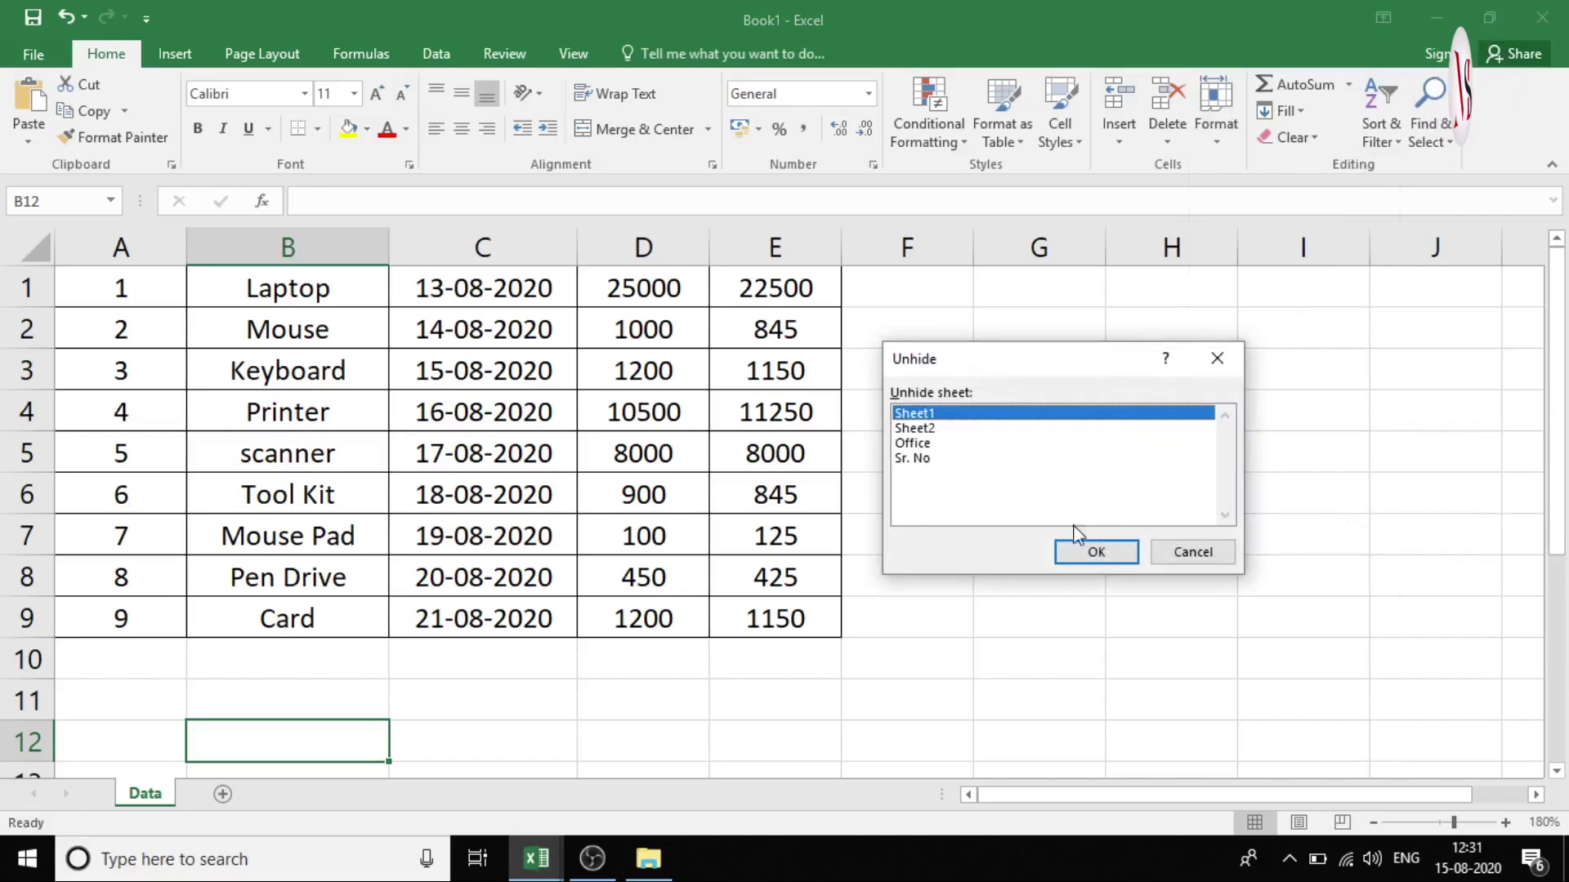
pyautogui.click(924, 460)
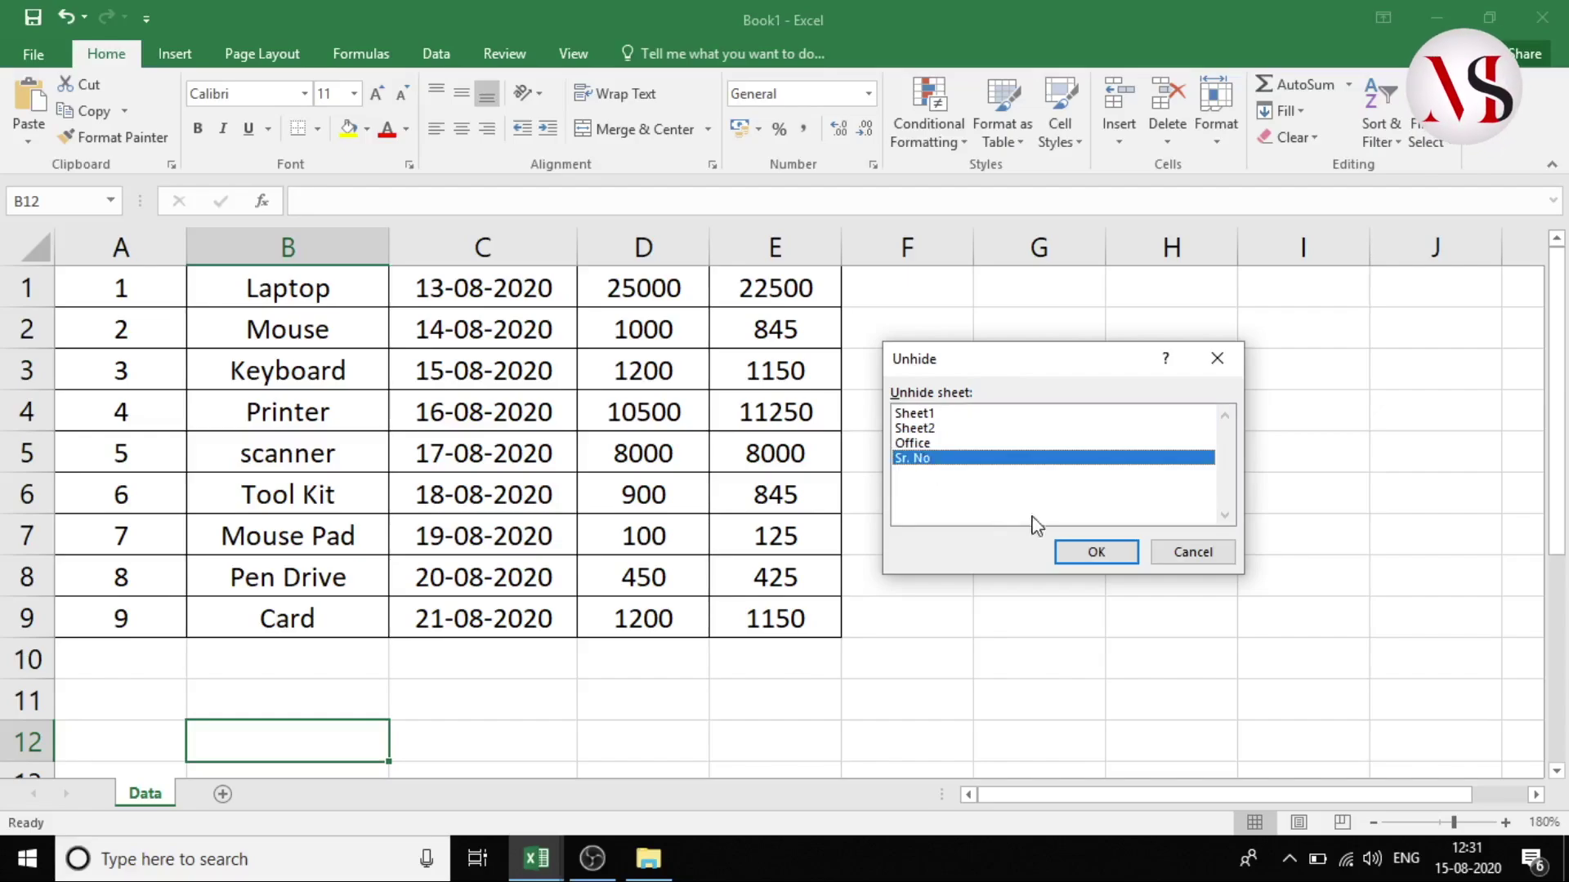
pyautogui.click(1096, 553)
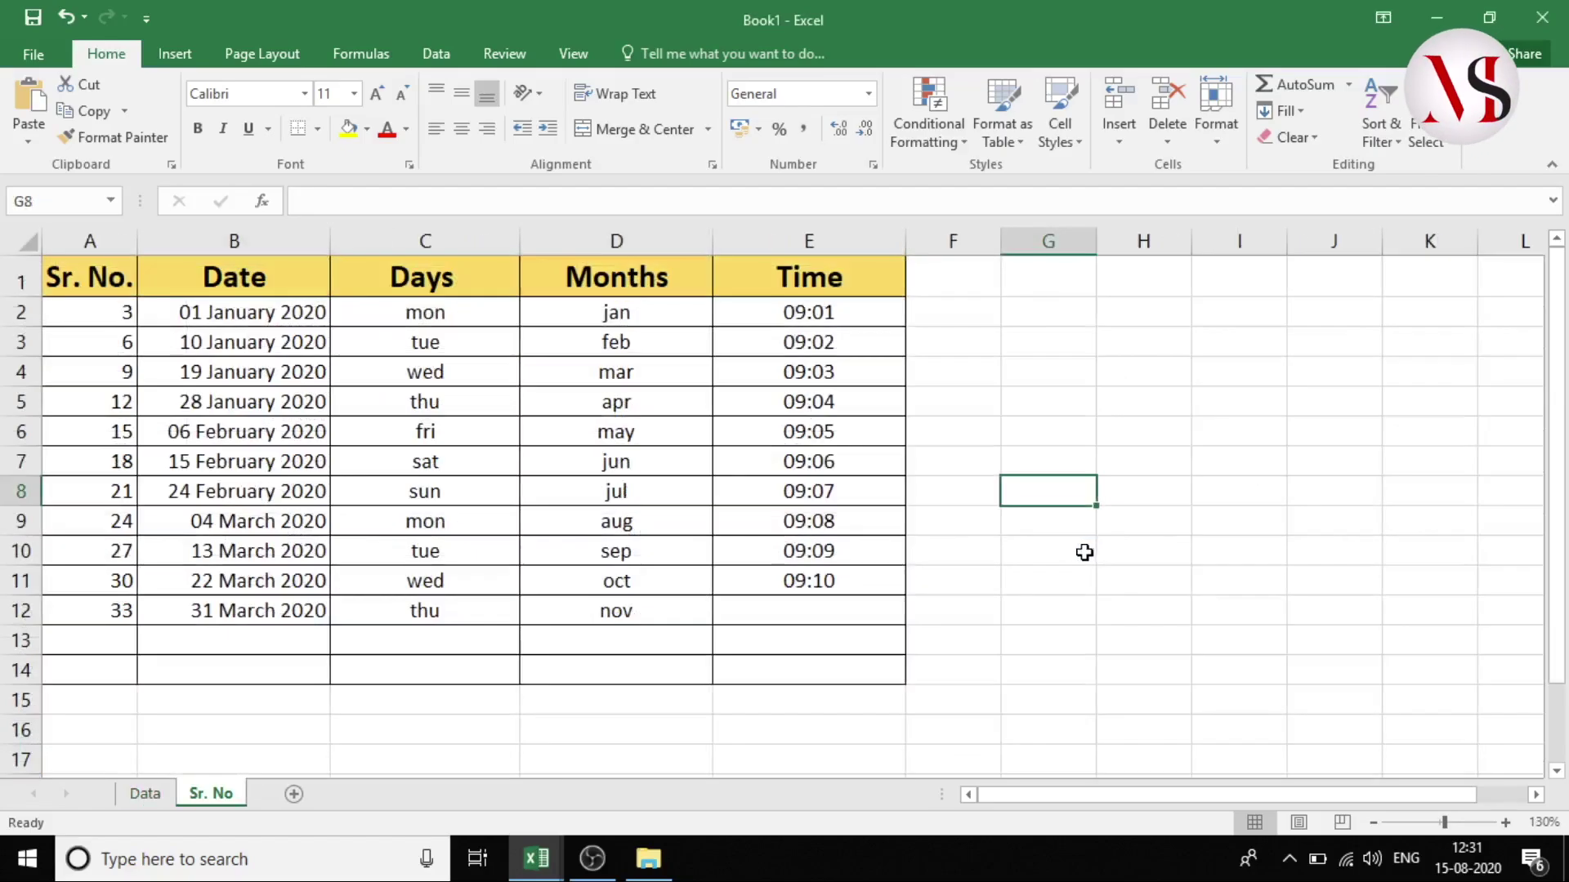
# Step: Unhide the Office worksheet from the list of hidden sheets
pyautogui.rightClick(220, 807)
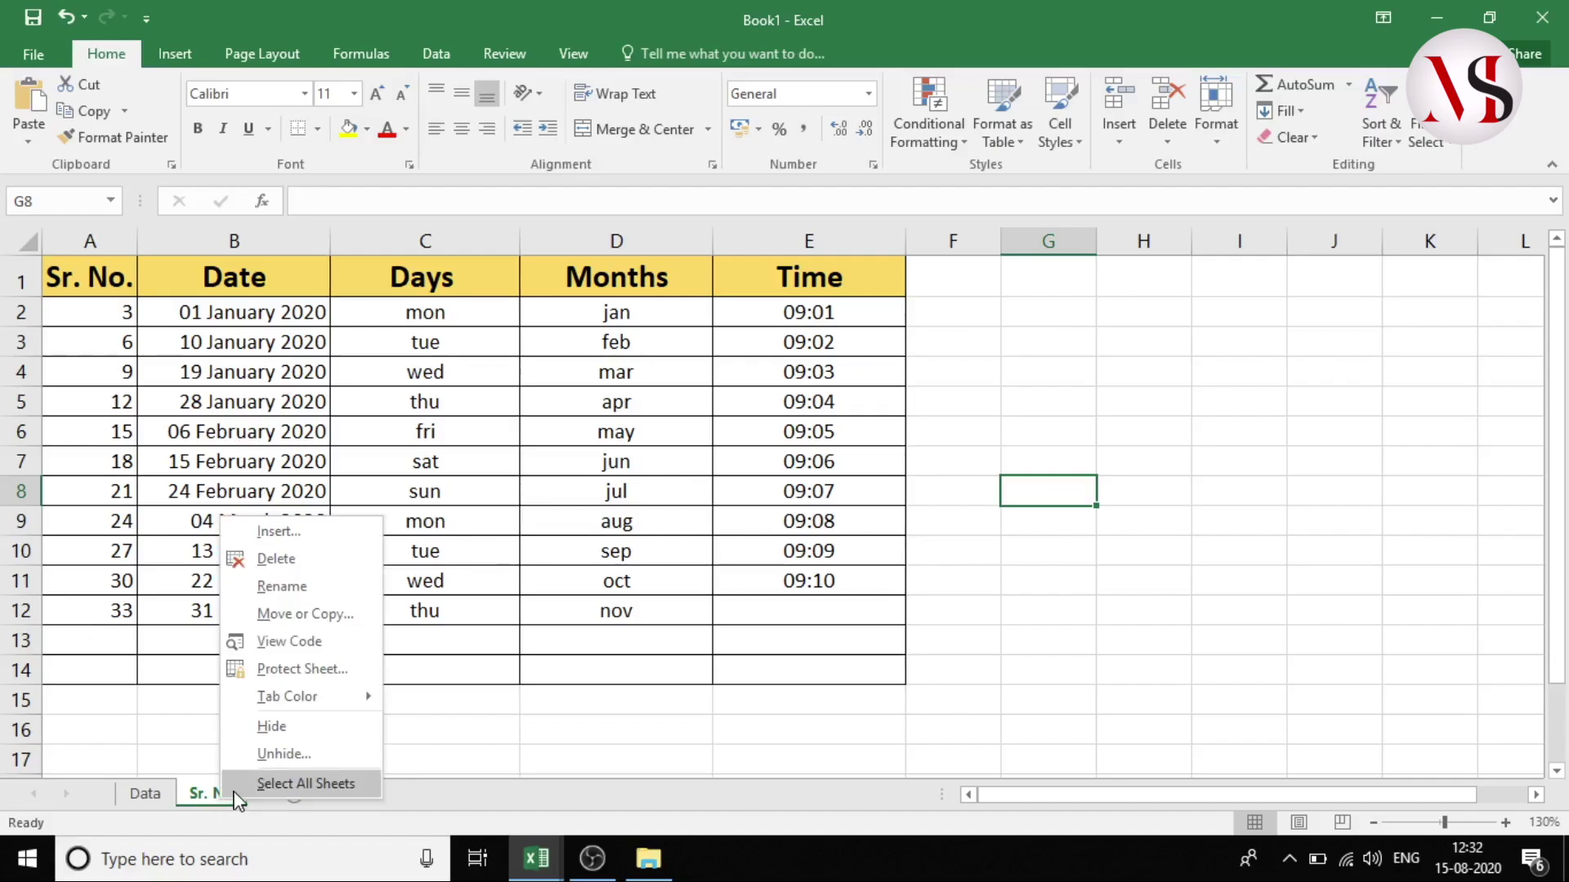
pyautogui.click(294, 763)
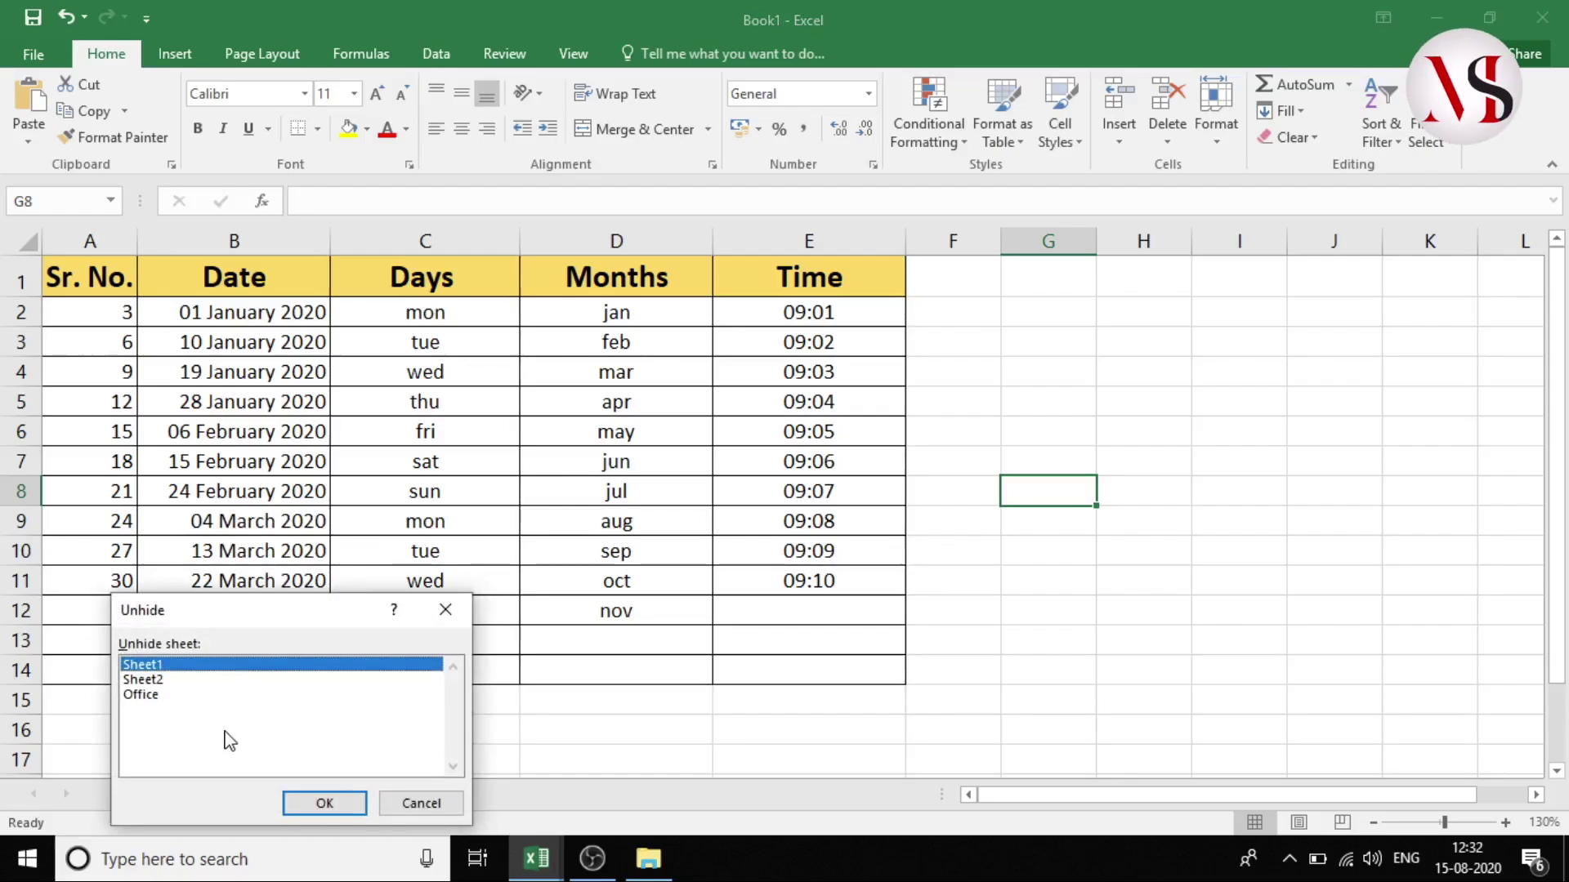
pyautogui.click(149, 701)
pyautogui.click(324, 803)
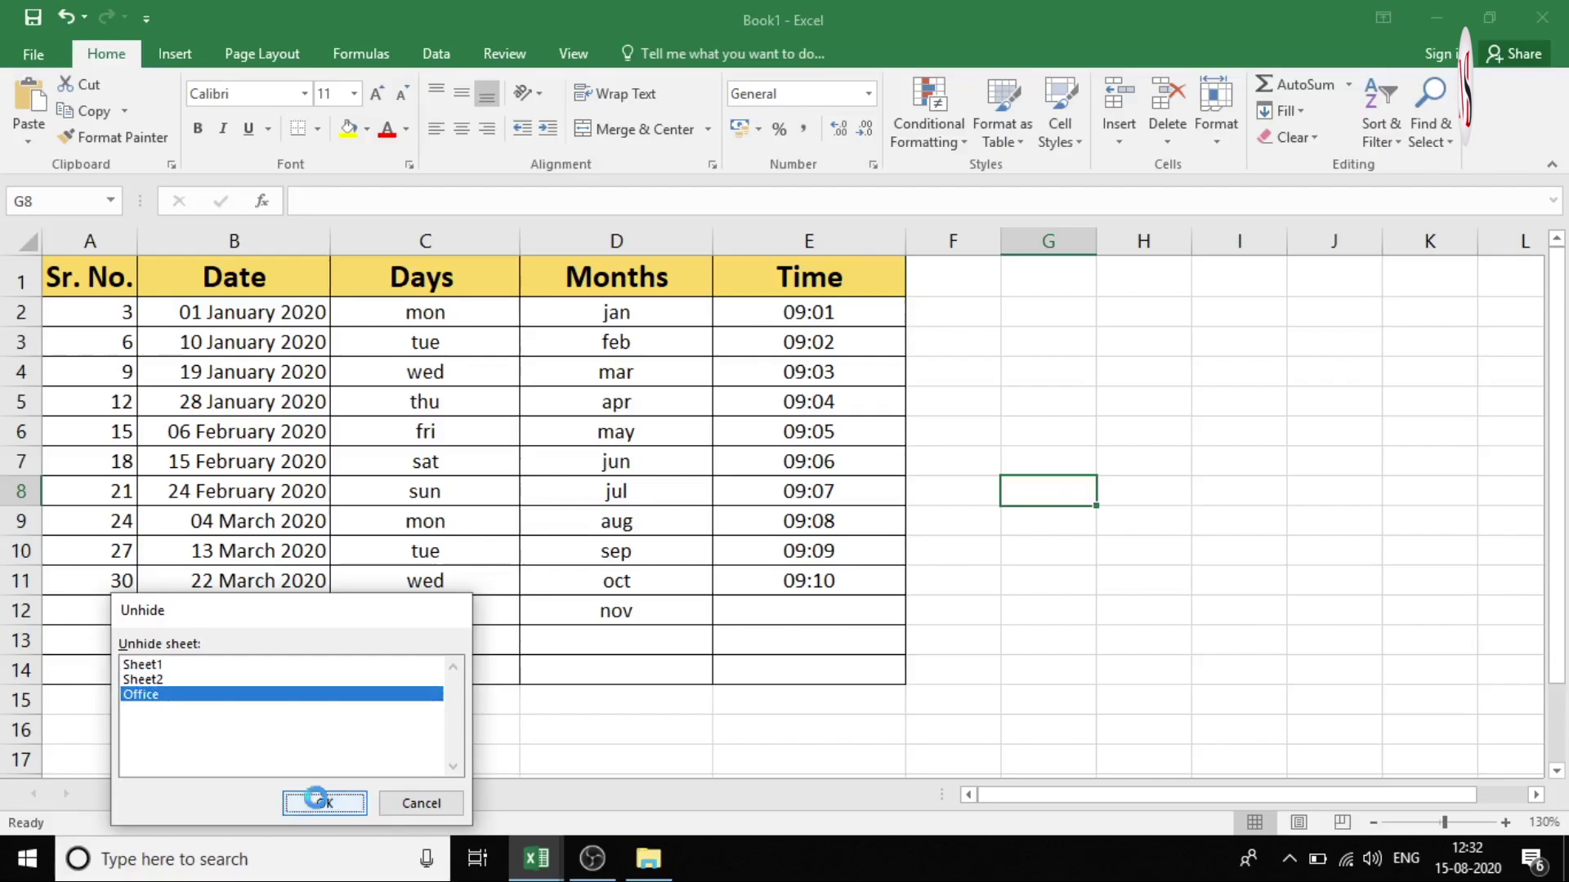